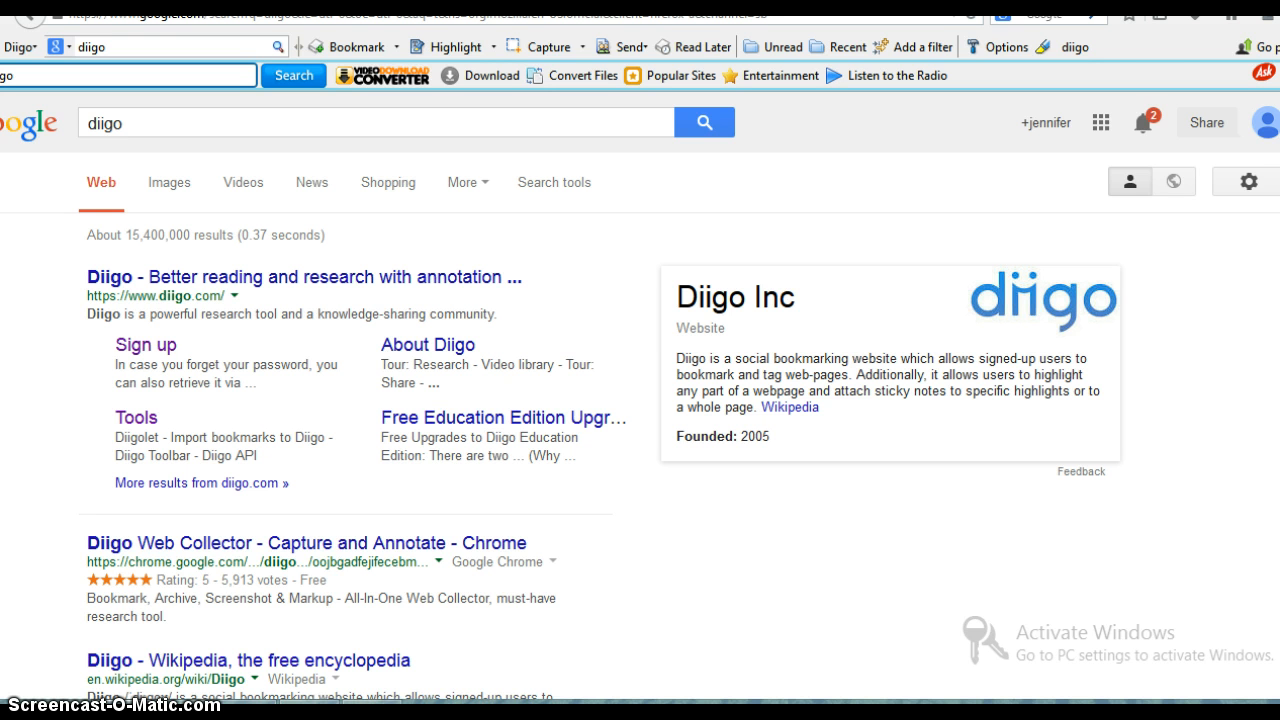
- Open Diigo's sign-up page from the search results and fill in the chosen username
{"action": "left_click", "coordinate": [150, 347]}
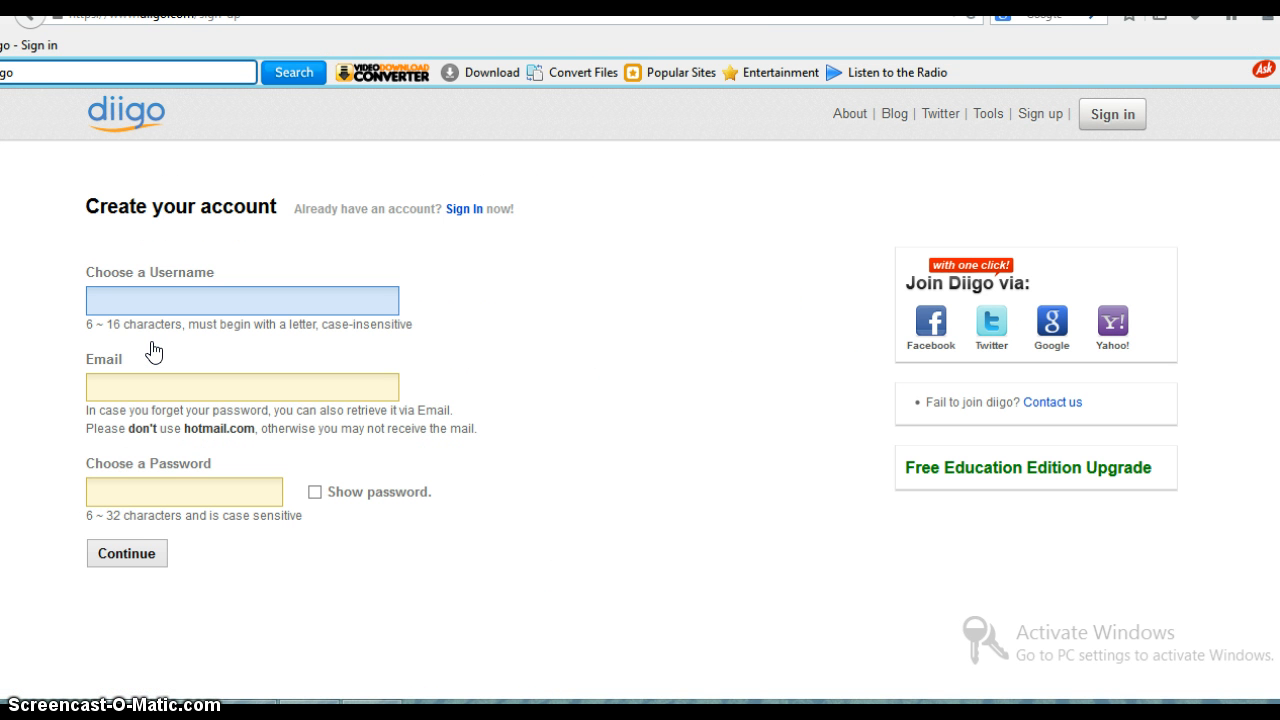
{"action": "type", "text": "M"}
{"action": "key", "text": "BackSpace"}
{"action": "type", "text": "MrsGoodson"}
- Try to register the account with the school e-mail address
{"action": "left_click", "coordinate": [179, 378]}
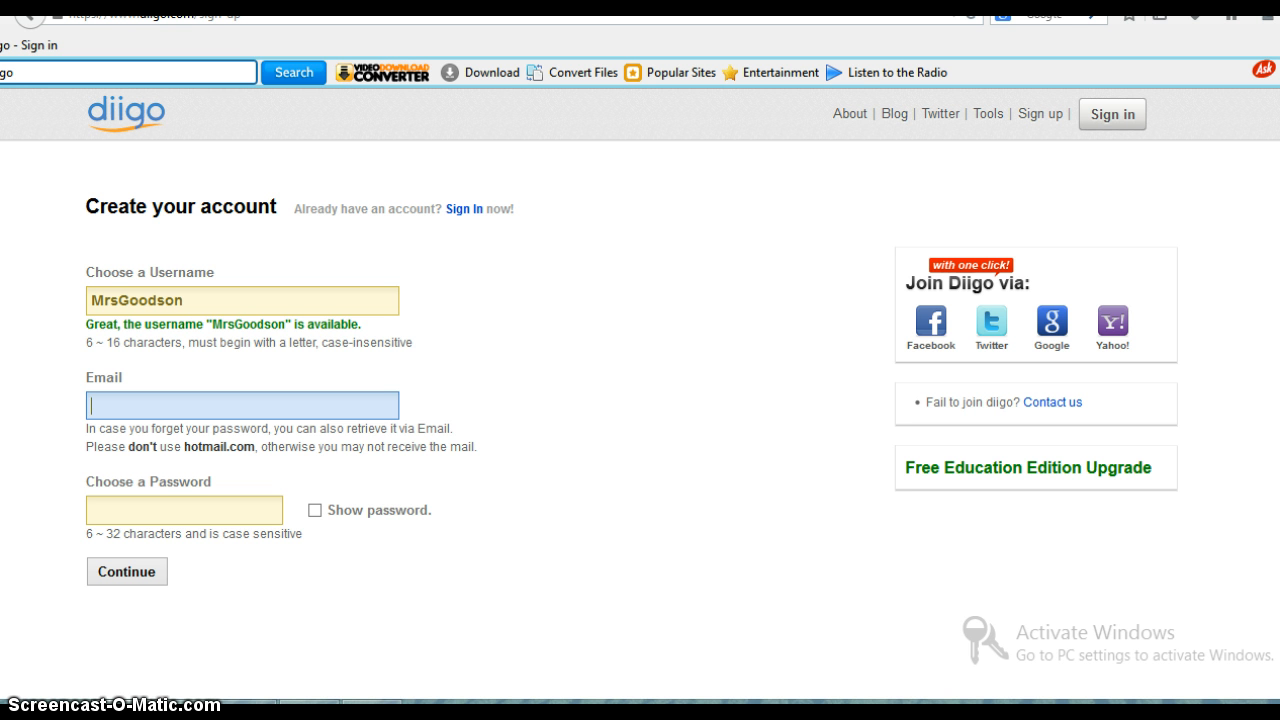
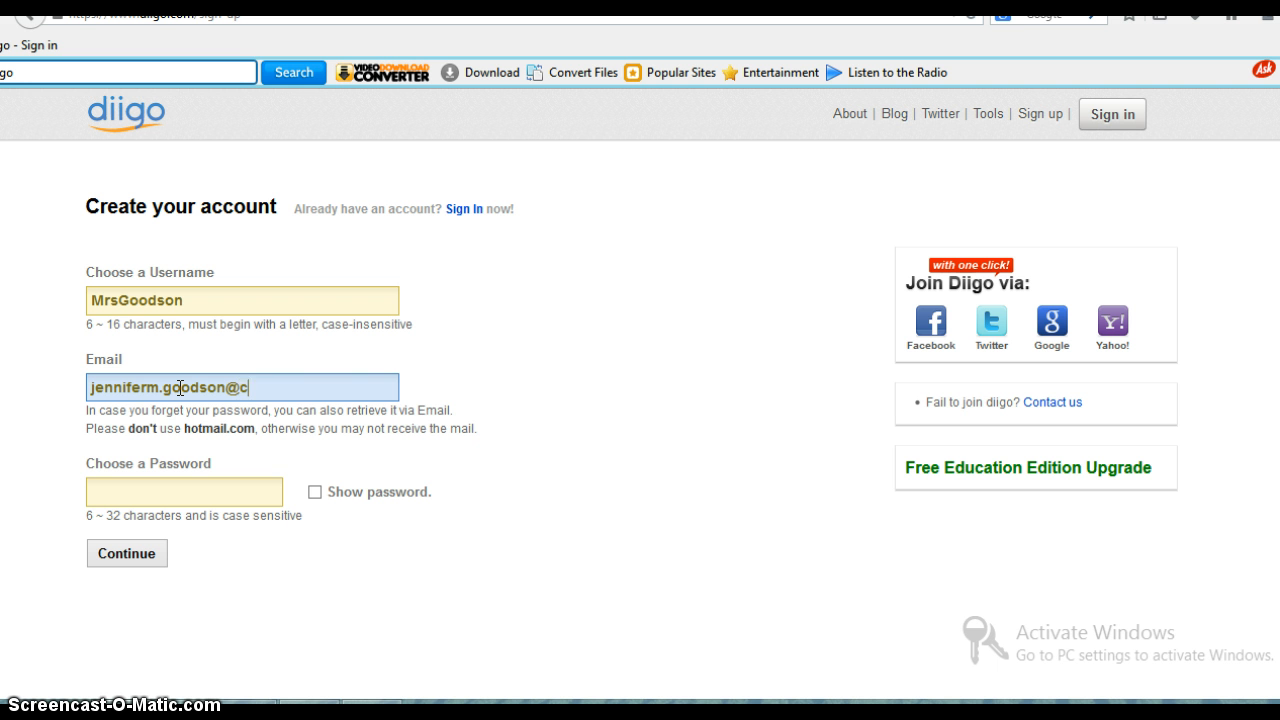
{"action": "left_click", "coordinate": [176, 491]}
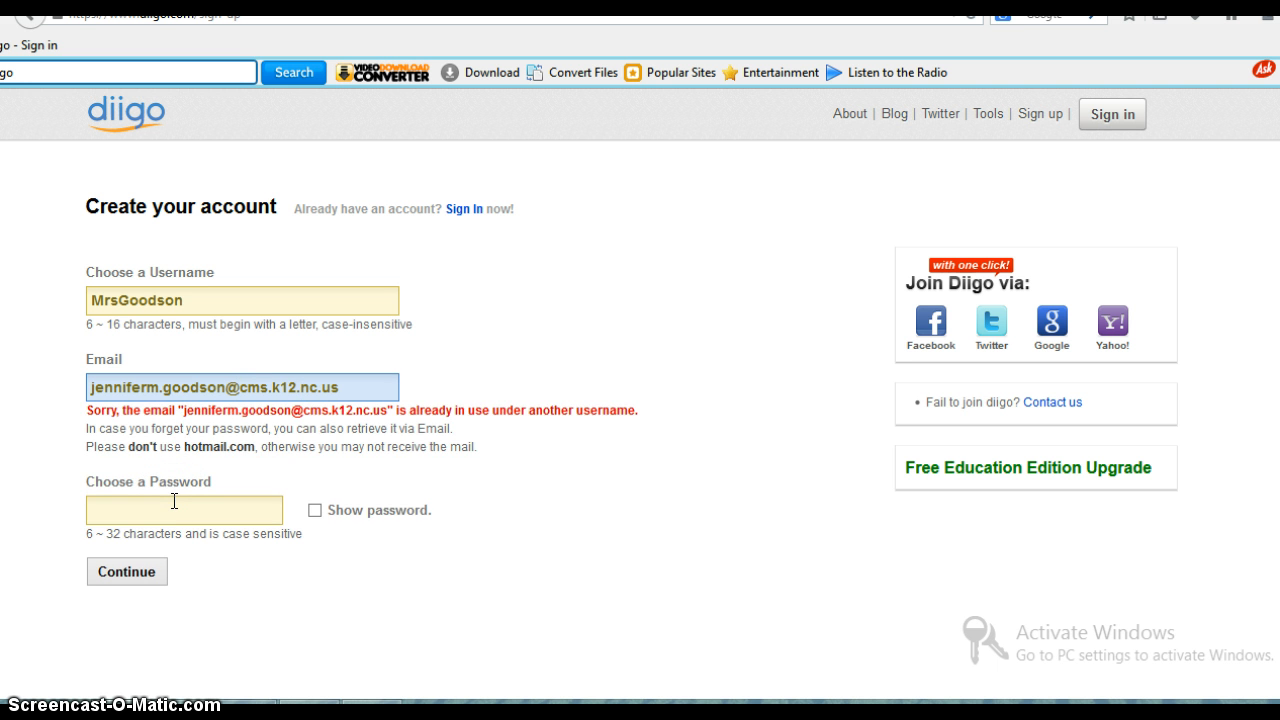
- Replace the sign-up form's e-mail with the alternative Gmail address
{"action": "left_click", "coordinate": [355, 392]}
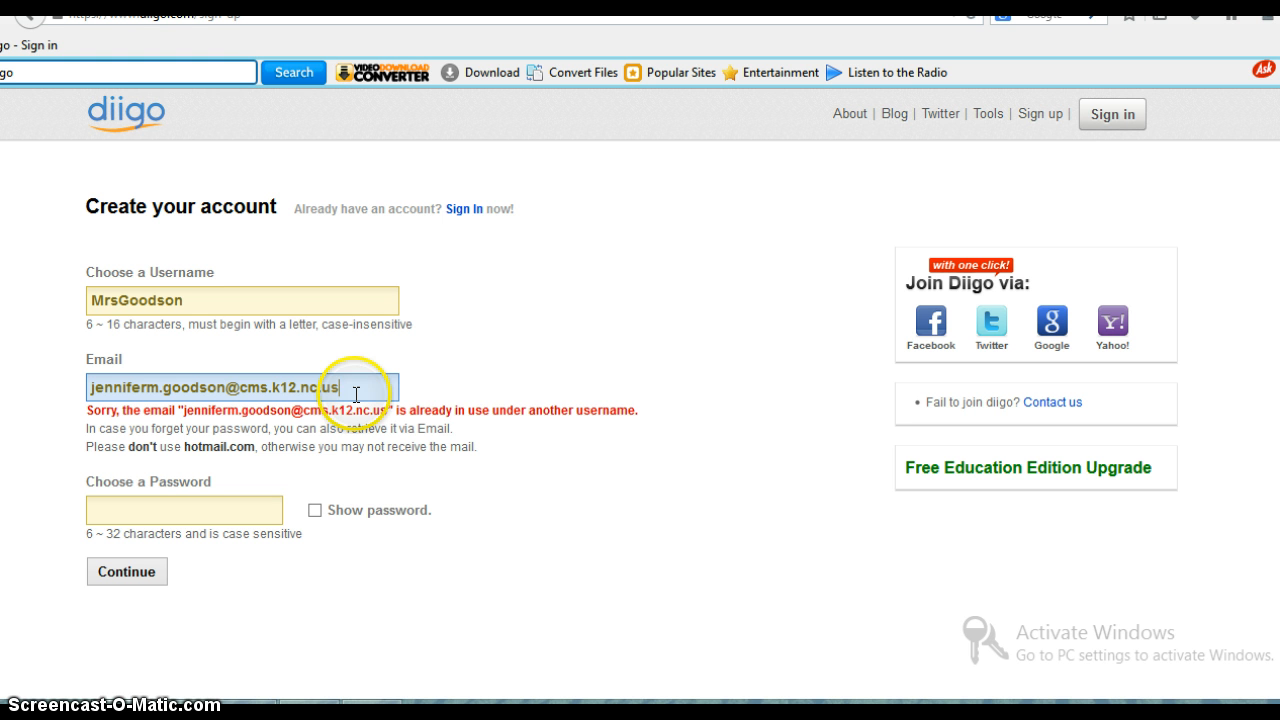
{"action": "key", "text": "BackSpace"}
{"action": "key", "text": "BackSpace"}
{"action": "key", "text": "BackSpace"}
{"action": "key", "text": "BackSpace"}
{"action": "key", "text": "BackSpace"}
{"action": "key", "text": "BackSpace"}
{"action": "key", "text": "BackSpace"}
{"action": "key", "text": "BackSpace"}
{"action": "key", "text": "BackSpace"}
{"action": "key", "text": "BackSpace"}
{"action": "key", "text": "BackSpace"}
{"action": "key", "text": "BackSpace"}
{"action": "key", "text": "BackSpace"}
{"action": "key", "text": "BackSpace"}
{"action": "key", "text": "BackSpace"}
{"action": "key", "text": "BackSpace"}
{"action": "key", "text": "BackSpace"}
{"action": "key", "text": "BackSpace"}
{"action": "key", "text": "BackSpace"}
{"action": "key", "text": "BackSpace"}
{"action": "key", "text": "BackSpace"}
{"action": "key", "text": "BackSpace"}
{"action": "key", "text": "BackSpace"}
{"action": "key", "text": "BackSpace"}
{"action": "key", "text": "BackSpace"}
{"action": "key", "text": "BackSpace"}
{"action": "key", "text": "BackSpace"}
{"action": "key", "text": "BackSpace"}
{"action": "key", "text": "BackSpace"}
{"action": "key", "text": "BackSpace"}
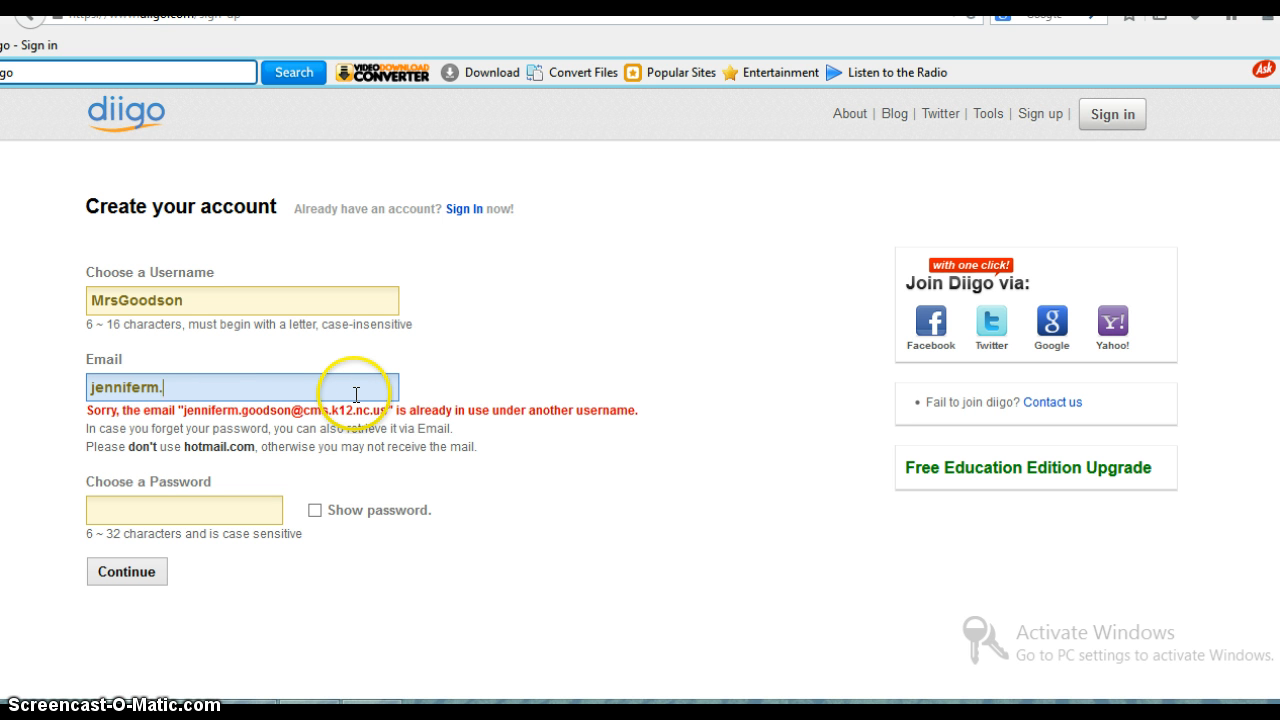
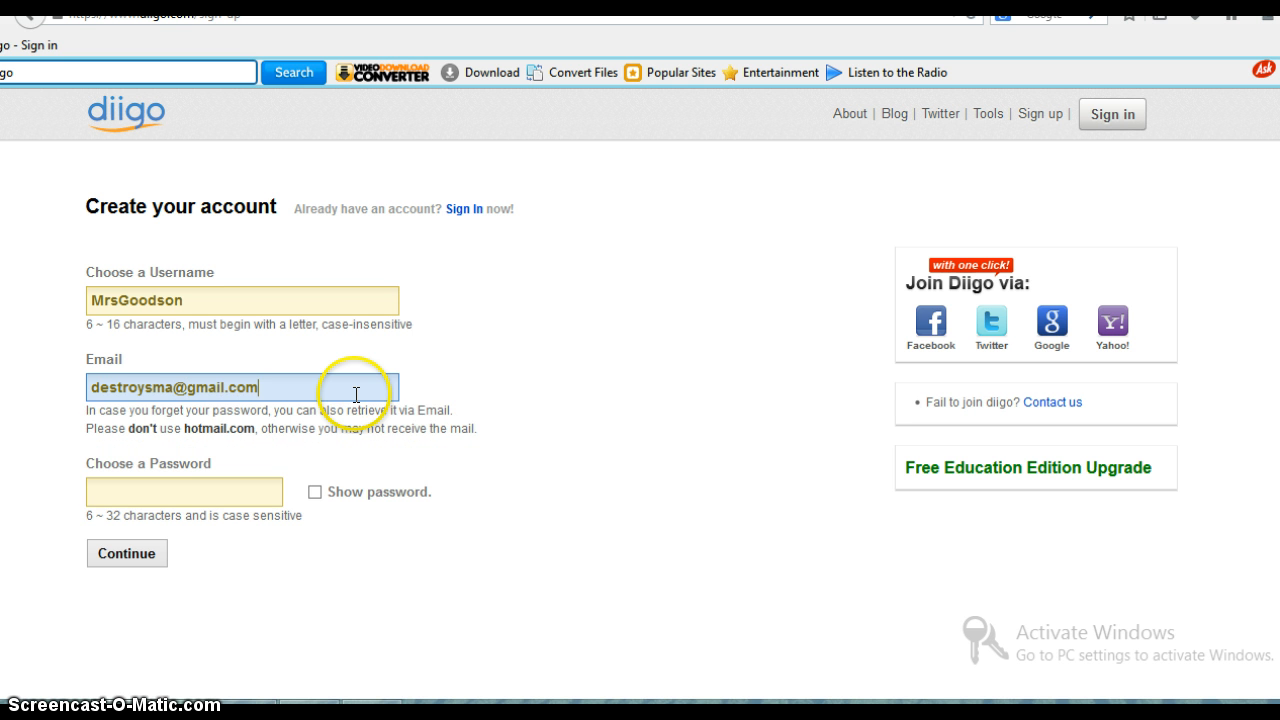
- Enter the account password in the sign-up form and submit the registration
{"action": "left_click", "coordinate": [210, 492]}
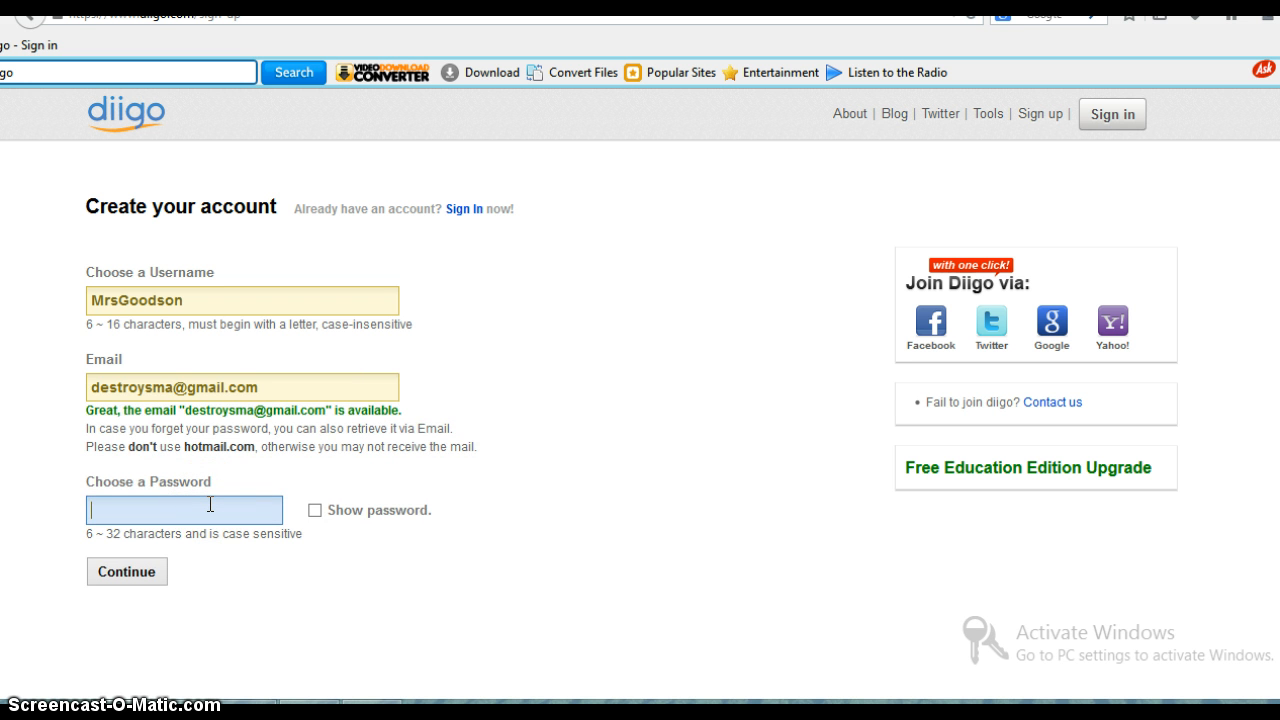
{"action": "type", "text": "••••••••••"}
{"action": "key", "text": "BackSpace"}
{"action": "key", "text": "BackSpace"}
{"action": "key", "text": "BackSpace"}
{"action": "key", "text": "BackSpace"}
{"action": "key", "text": "BackSpace"}
{"action": "key", "text": "BackSpace"}
{"action": "key", "text": "BackSpace"}
{"action": "key", "text": "BackSpace"}
{"action": "key", "text": "BackSpace"}
{"action": "key", "text": "BackSpace"}
{"action": "type", "text": "••••••••••"}
{"action": "left_click", "coordinate": [130, 556]}
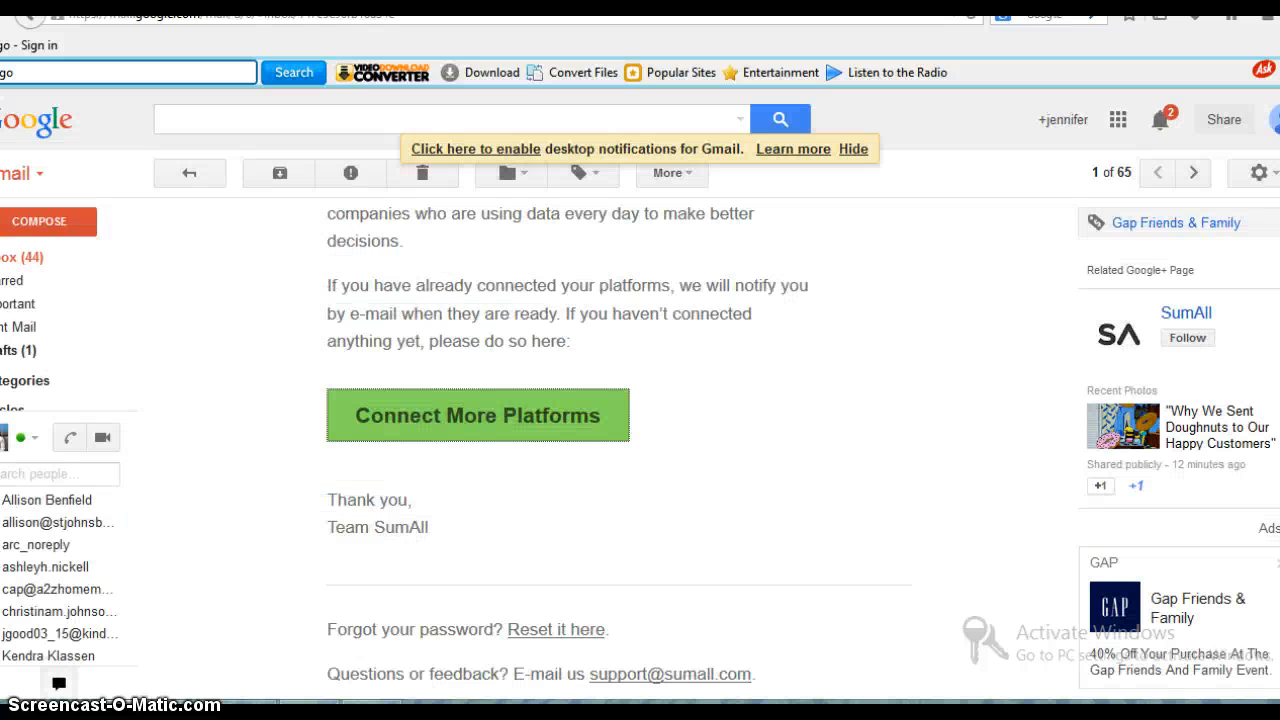
- Open the "Activate Your Diigo Account" message in the Gmail inbox and follow its activation link
{"action": "left_click", "coordinate": [25, 255]}
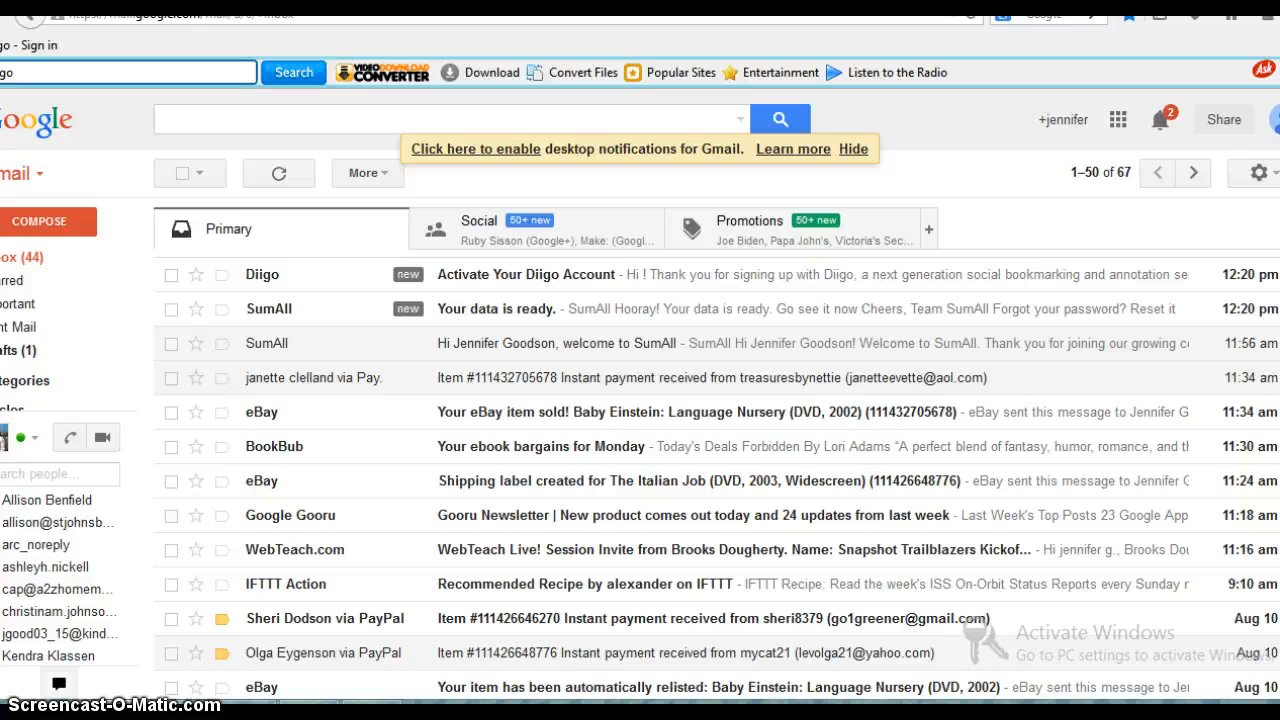
{"action": "left_click", "coordinate": [617, 274]}
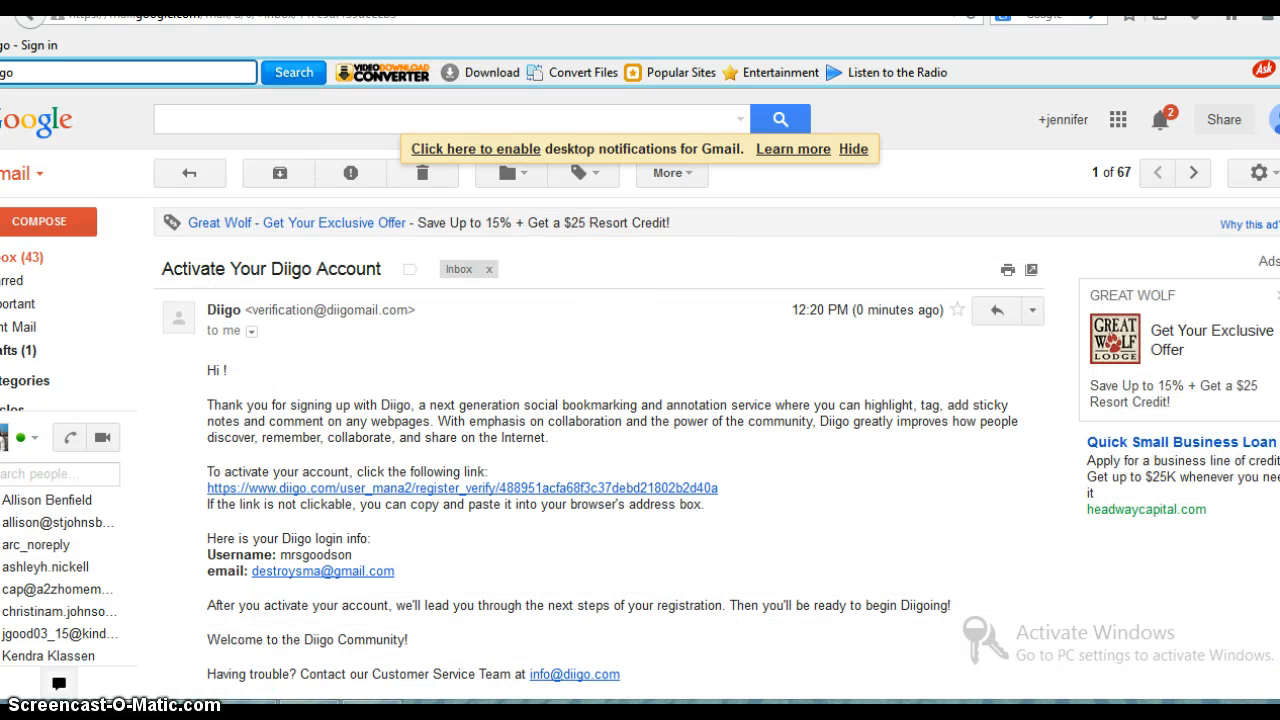
{"action": "left_click", "coordinate": [538, 487]}
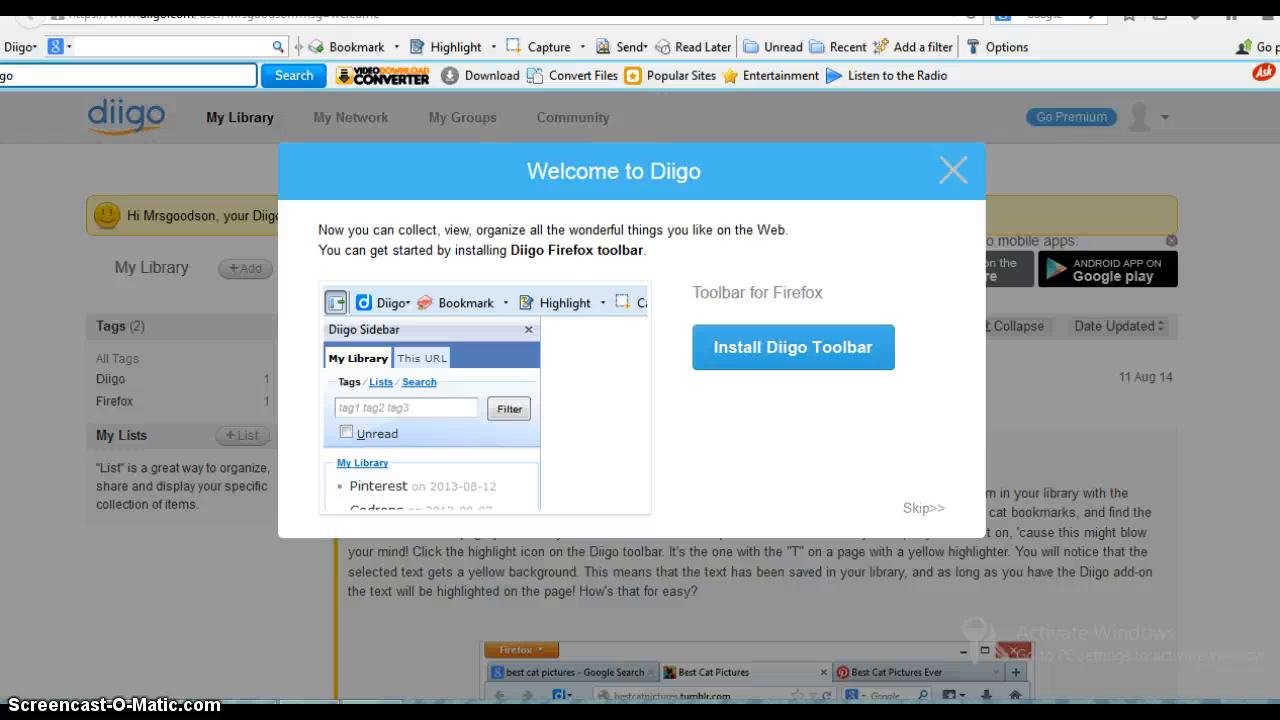
- Install the Diigo Toolbar for Firefox, allowing the site's software installation, and restart Firefox to finish it
{"action": "left_click", "coordinate": [821, 364]}
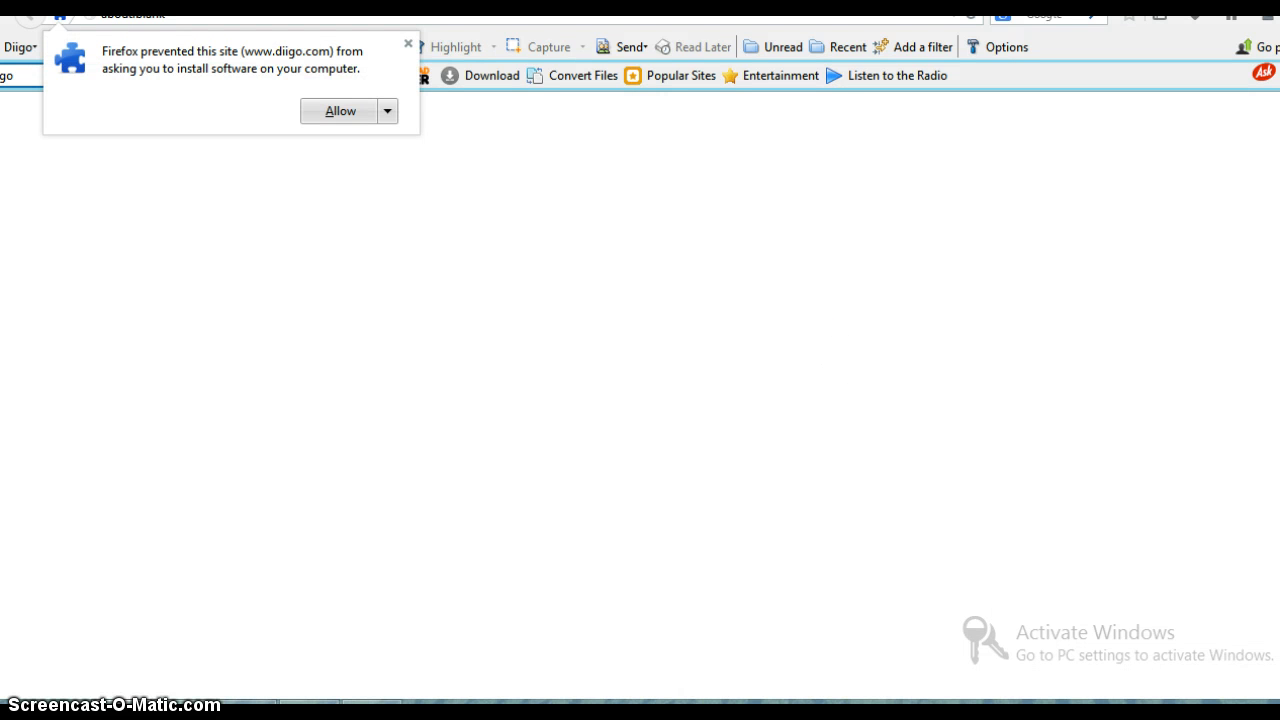
{"action": "left_click", "coordinate": [341, 113]}
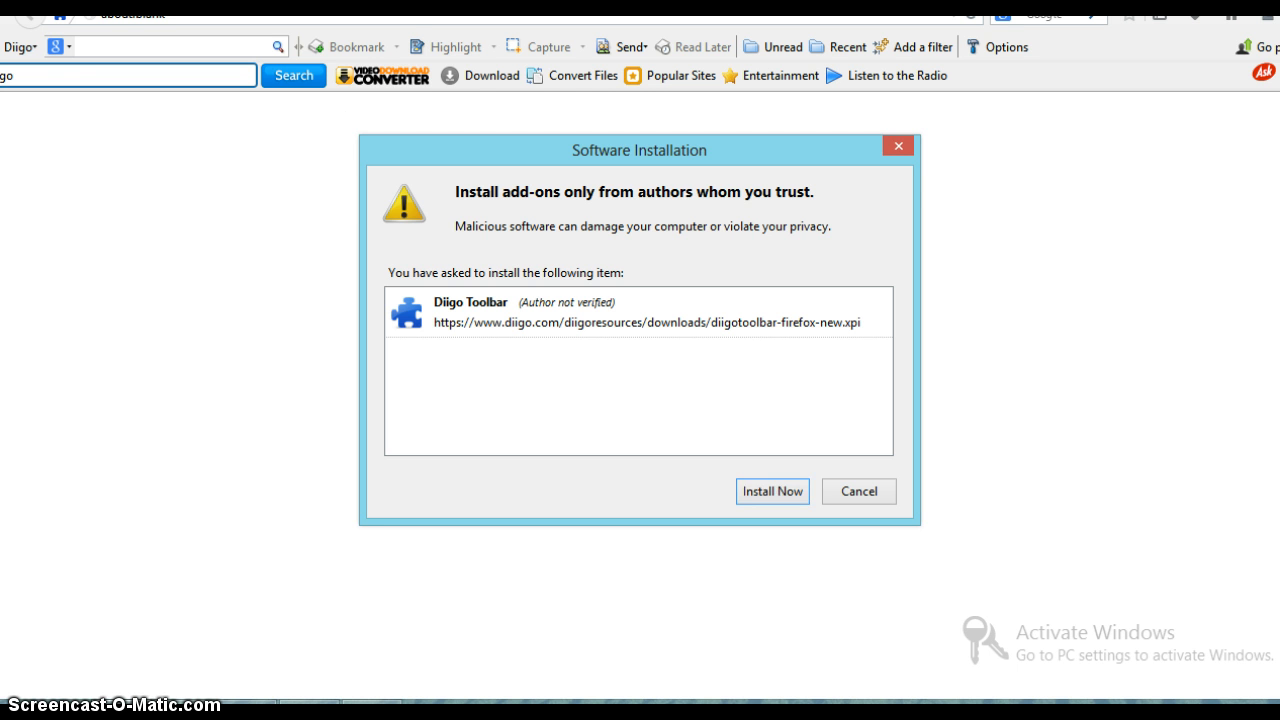
{"action": "left_click", "coordinate": [794, 497]}
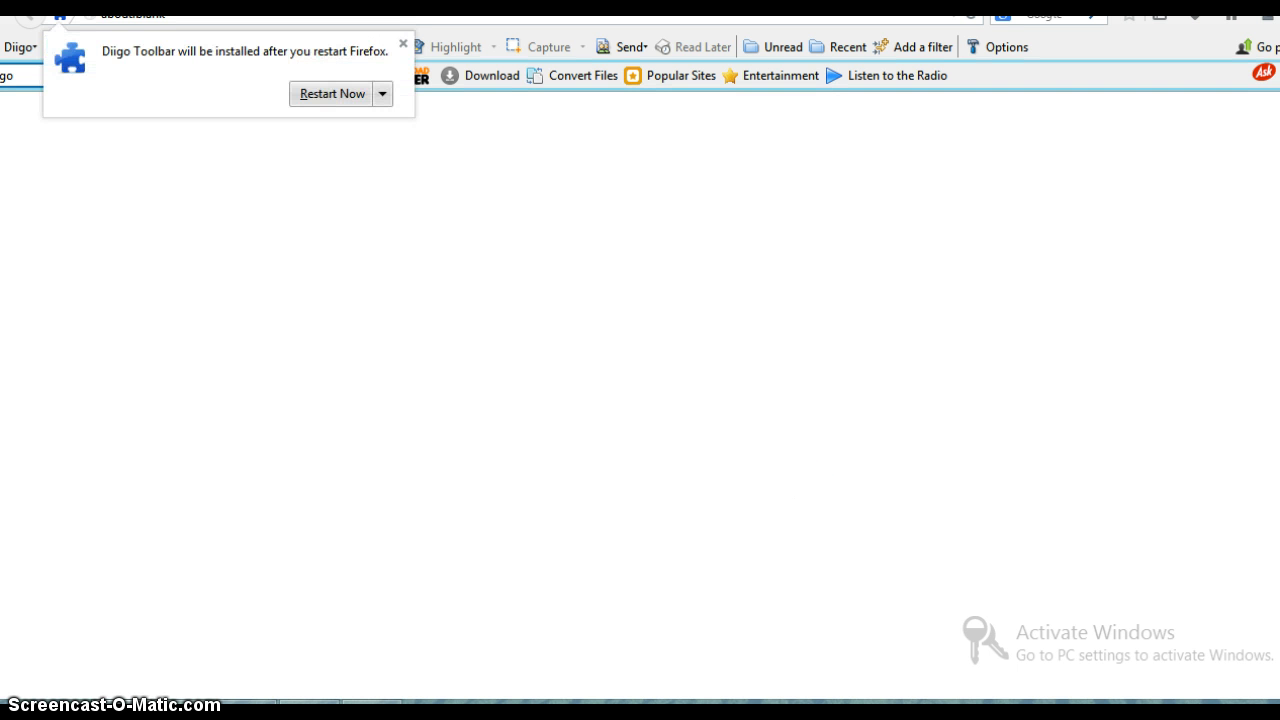
{"action": "left_click", "coordinate": [328, 94]}
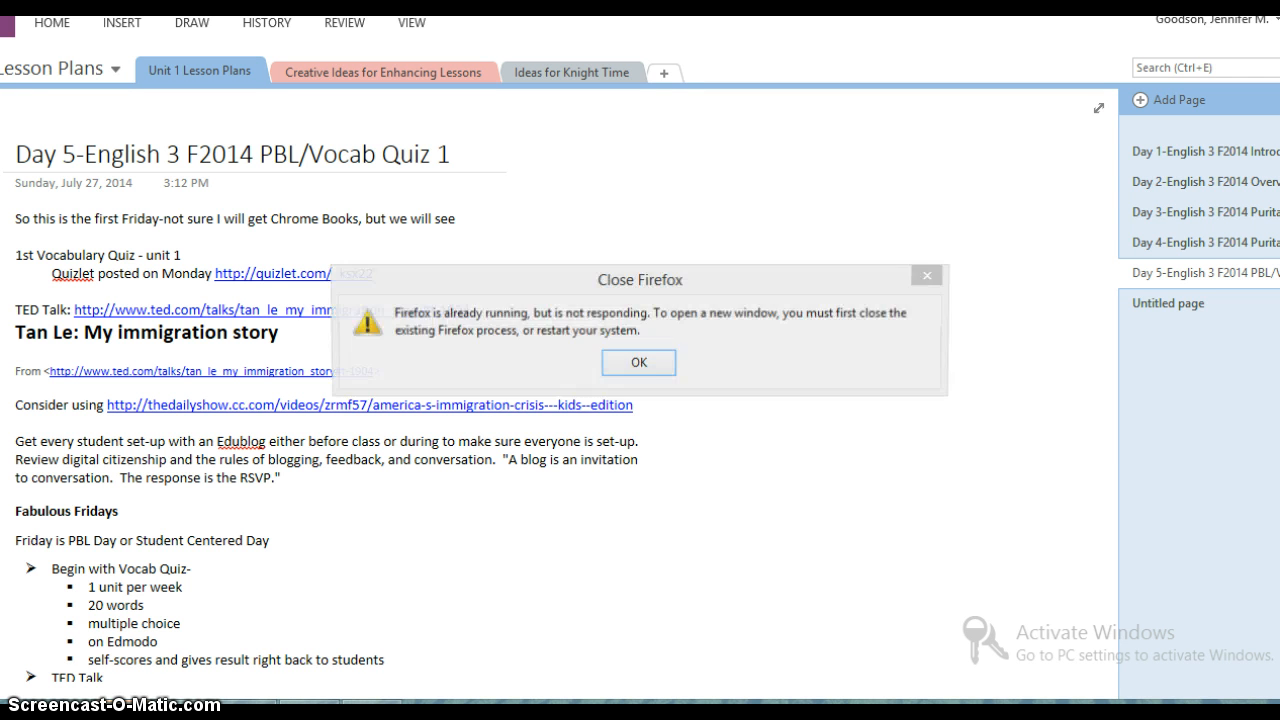
- Dismiss the Close Firefox error and switch from the lesson plan notes back to the Firefox window
{"action": "left_click", "coordinate": [638, 361]}
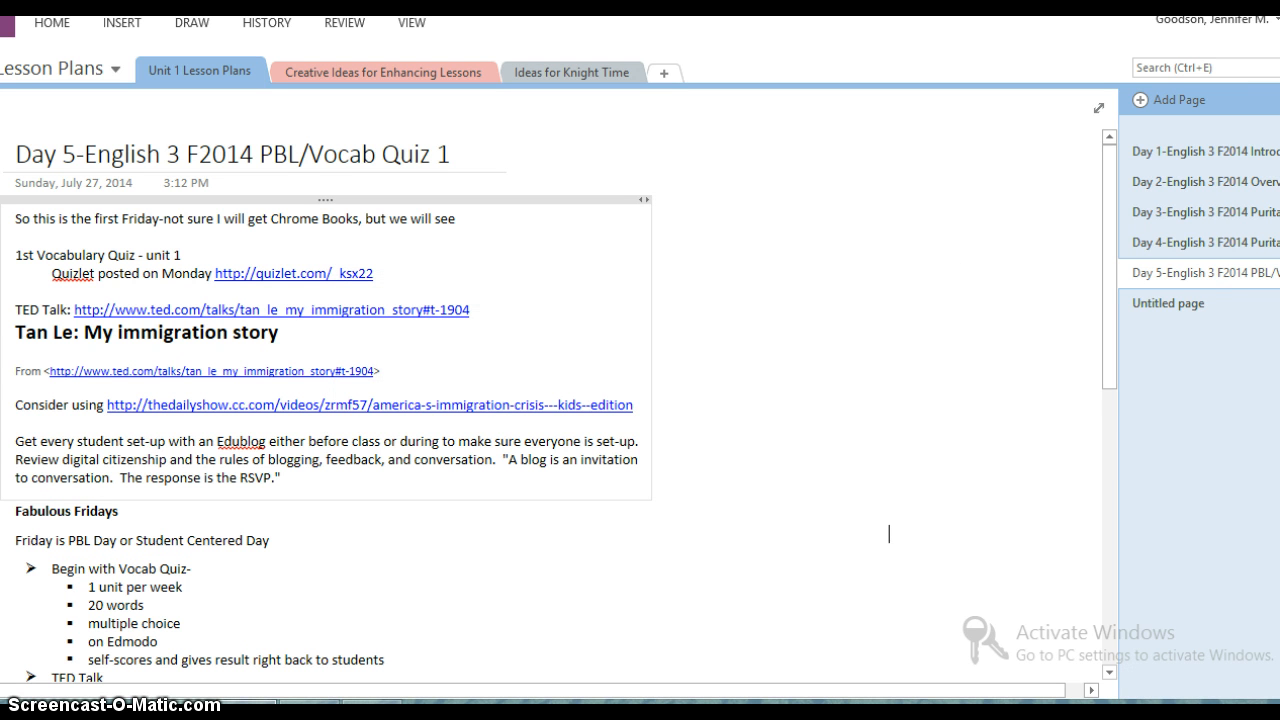
{"action": "left_click", "coordinate": [360, 505]}
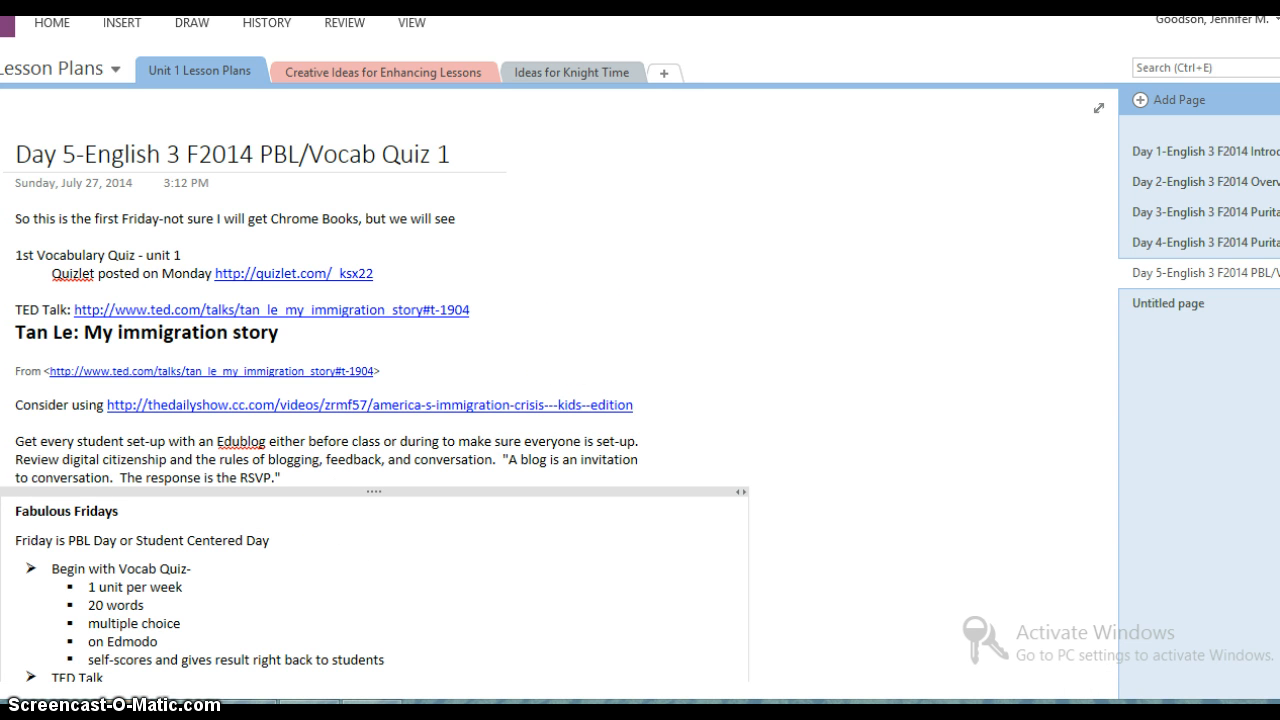
{"action": "left_click", "coordinate": [128, 694]}
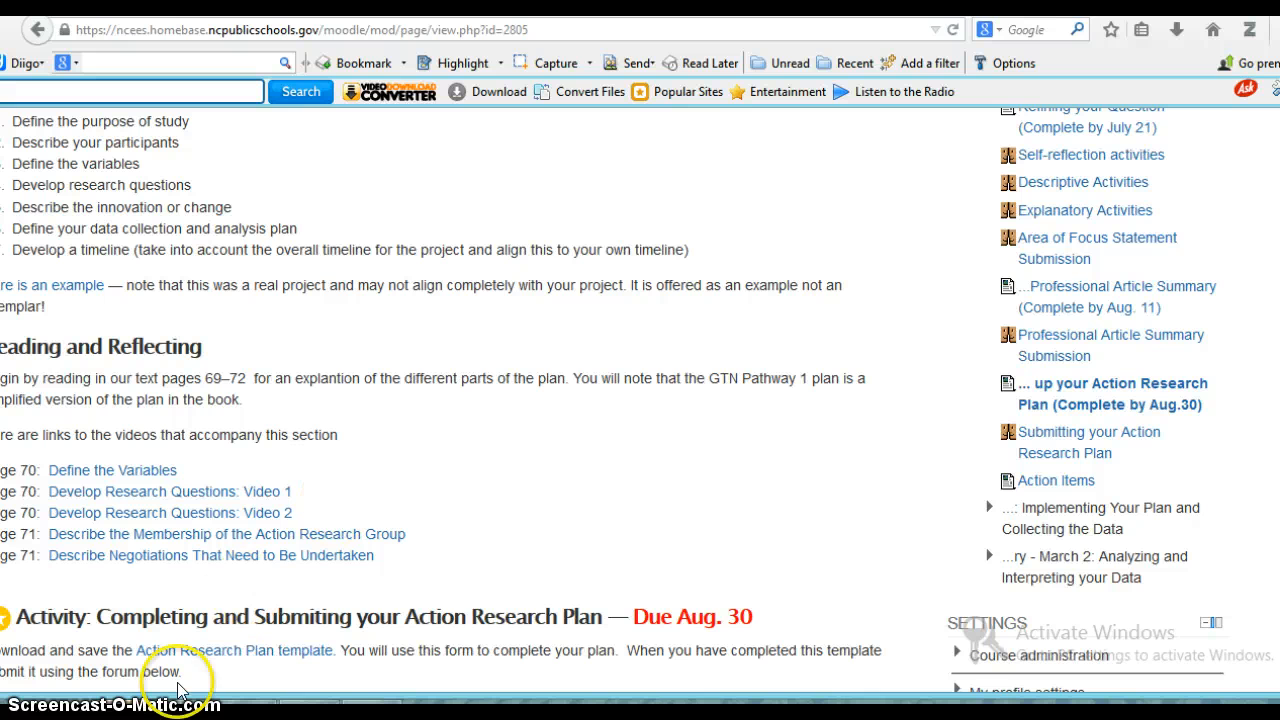
{"action": "mouse_move", "coordinate": [130, 712]}
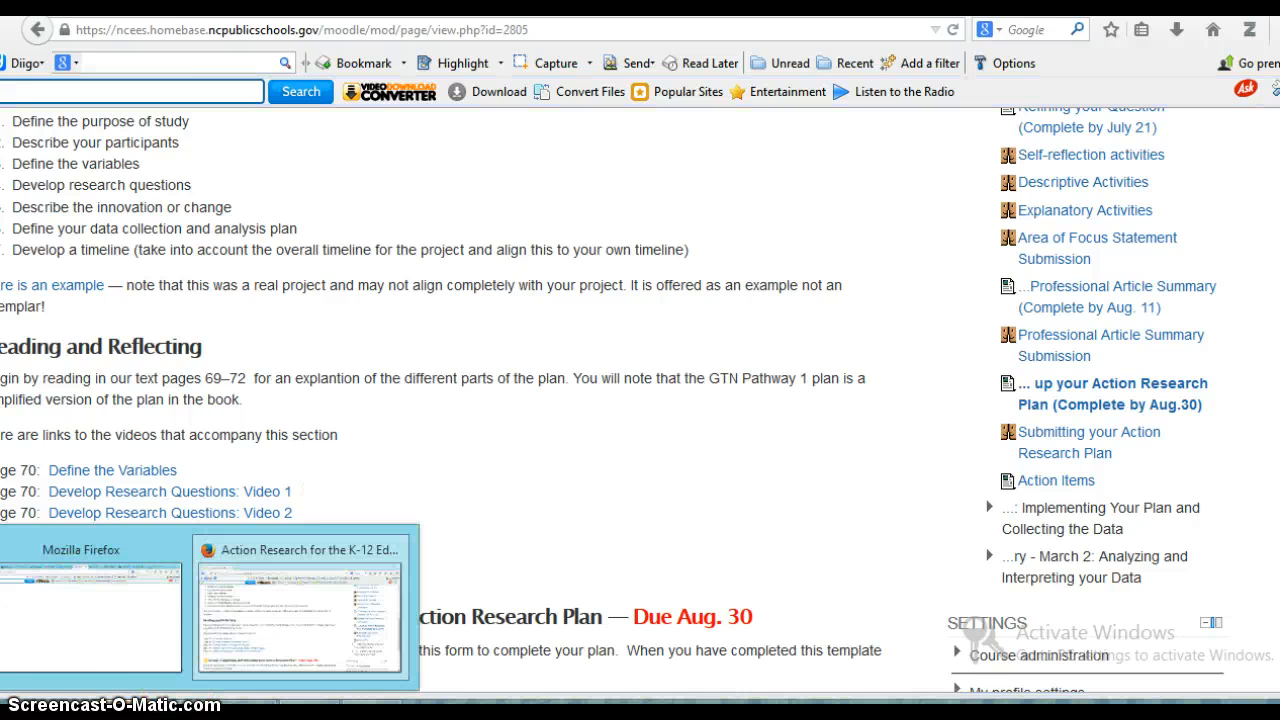
{"action": "left_click", "coordinate": [135, 662]}
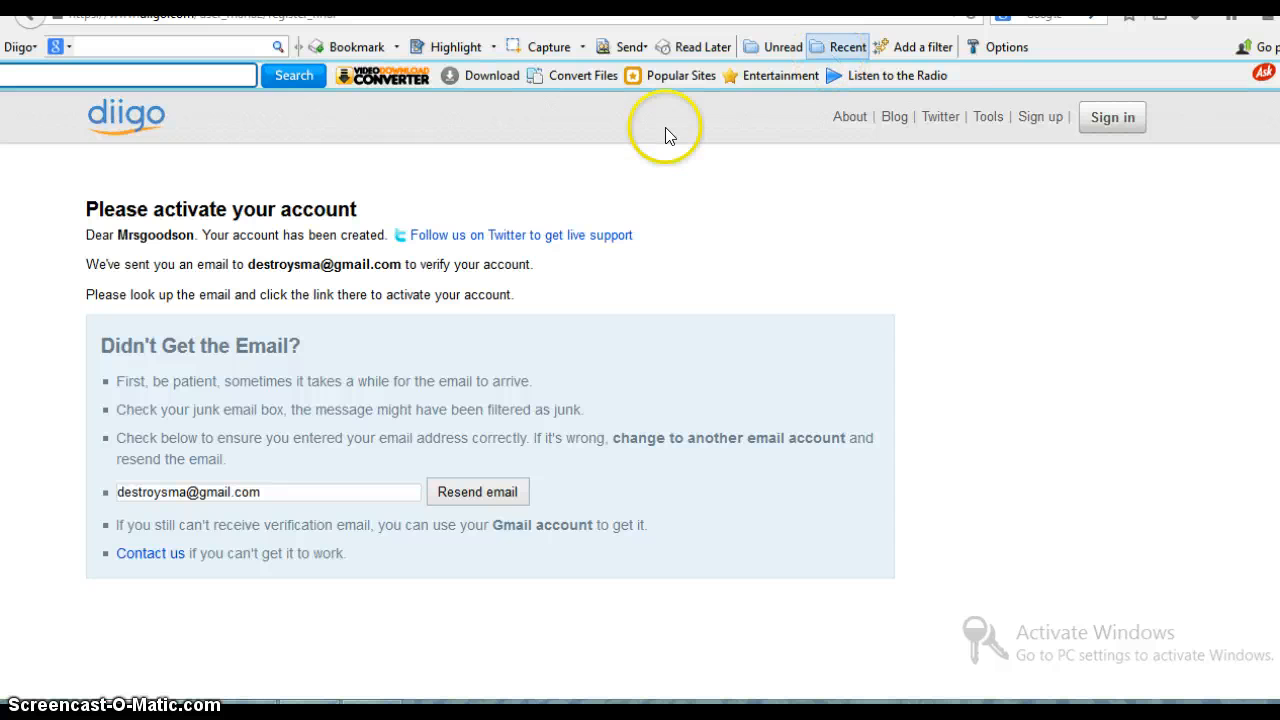
- Sign in to Diigo with the new account's e-mail address and the prefilled password
{"action": "left_click", "coordinate": [1108, 122]}
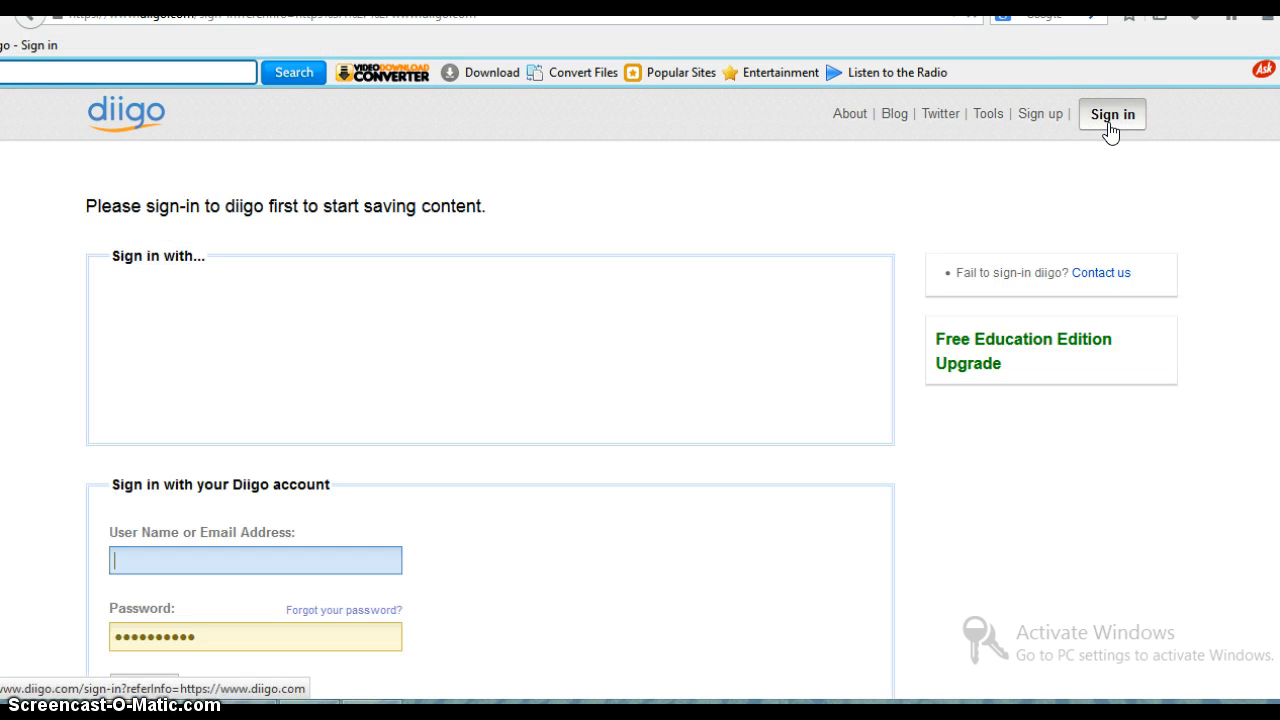
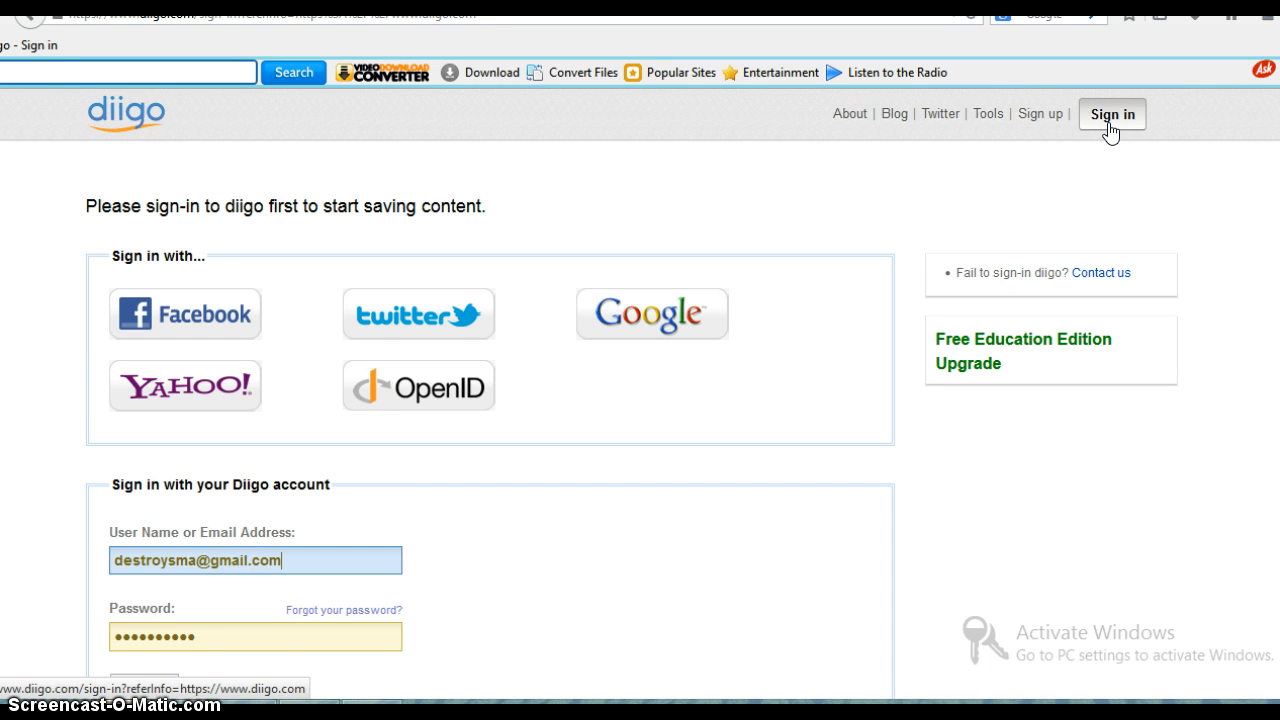
{"action": "left_click", "coordinate": [1108, 124]}
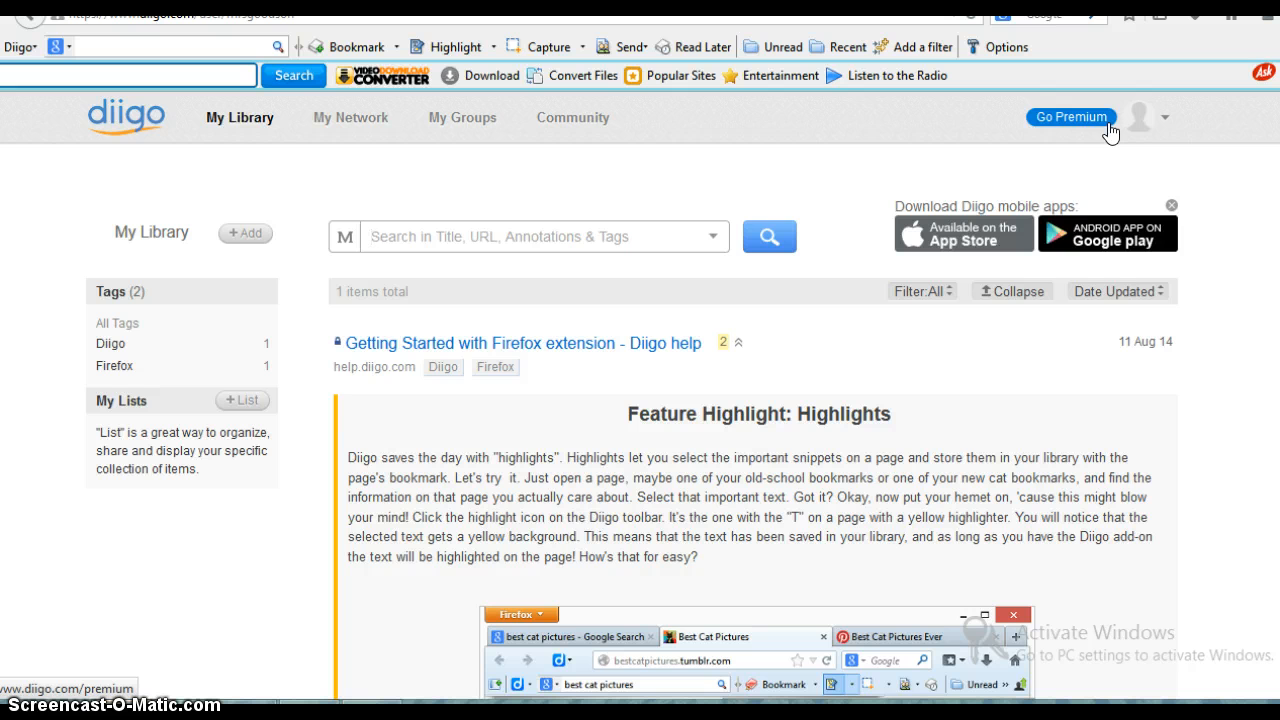
{"action": "scroll", "coordinate": [1108, 131], "scroll_direction": "down", "scroll_amount": 5}
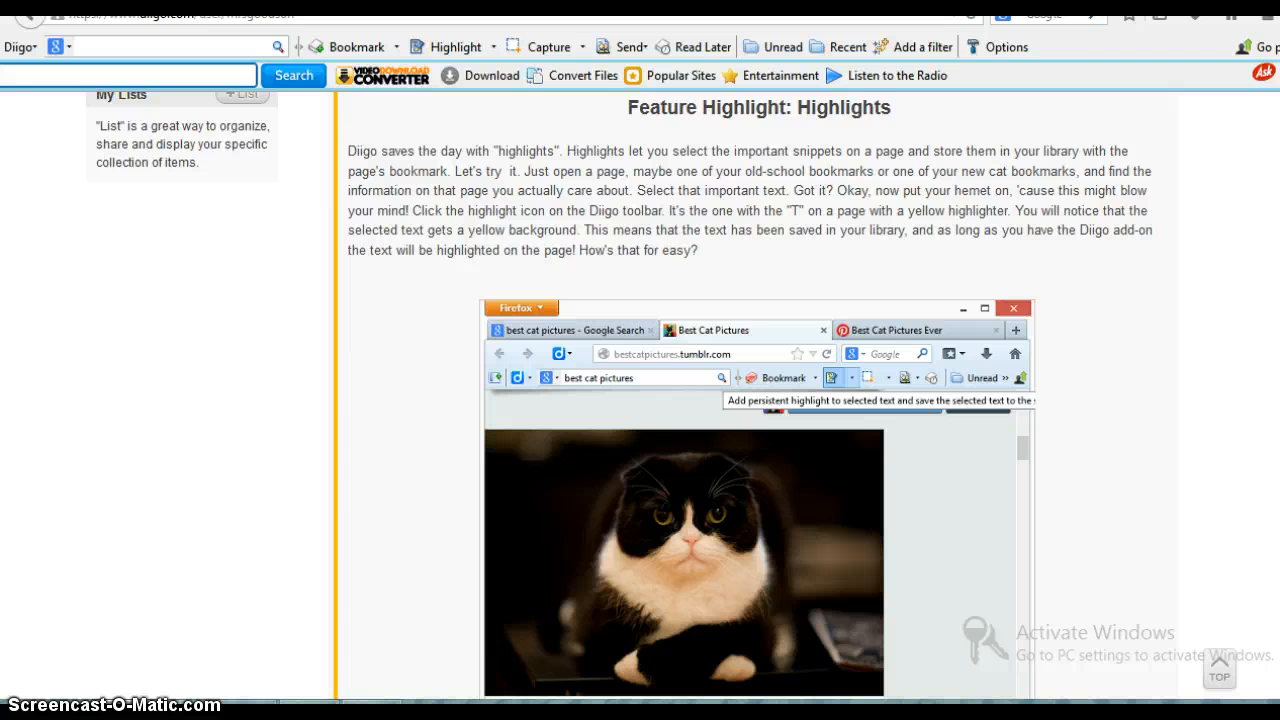
{"action": "scroll", "coordinate": [780, 400], "scroll_direction": "down", "scroll_amount": 15}
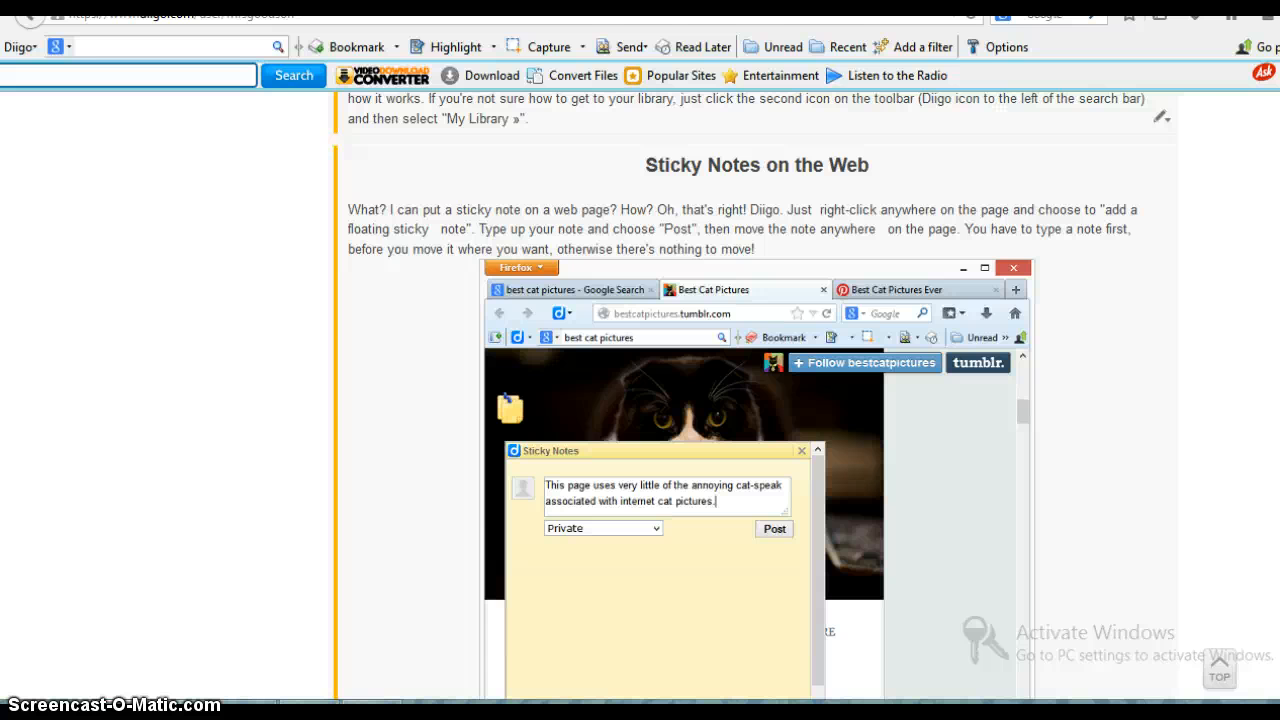
{"action": "scroll", "coordinate": [1111, 132], "scroll_direction": "up", "scroll_amount": 15}
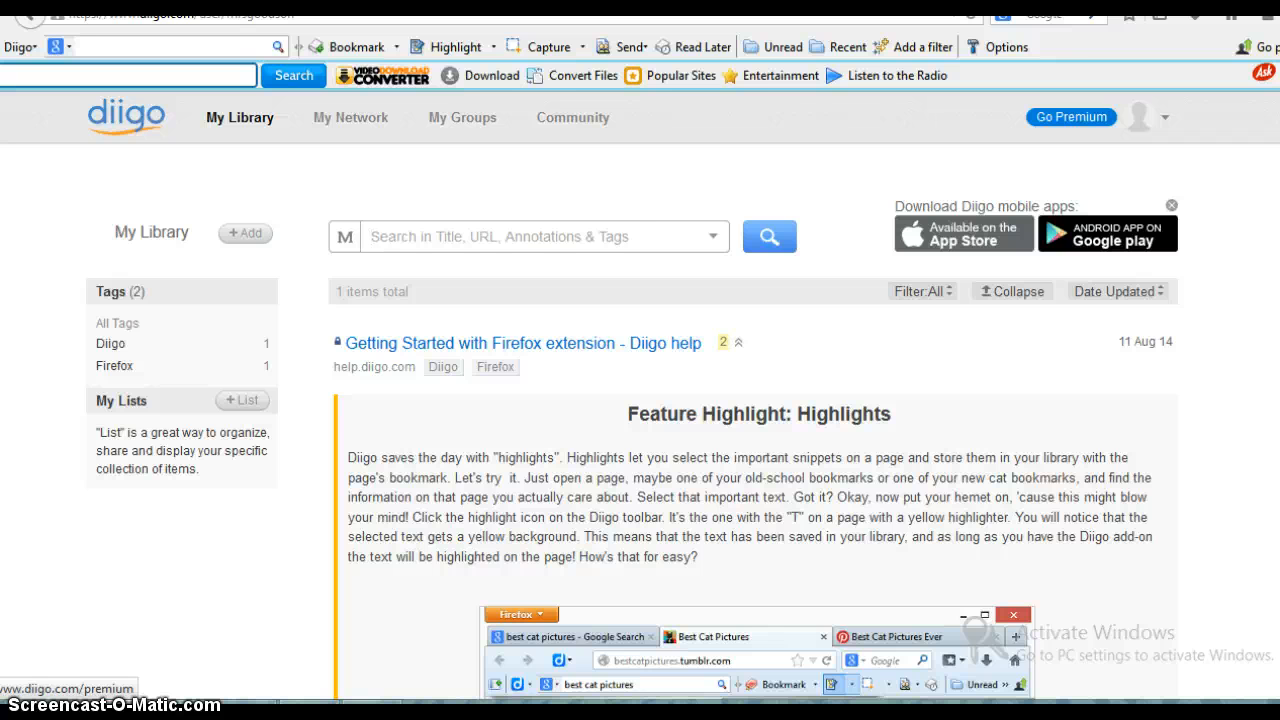
- Search the web for "ardrey kell" in a new tab and reach the school's Graduation Project website through its main site
{"action": "key", "text": "ctrl+t"}
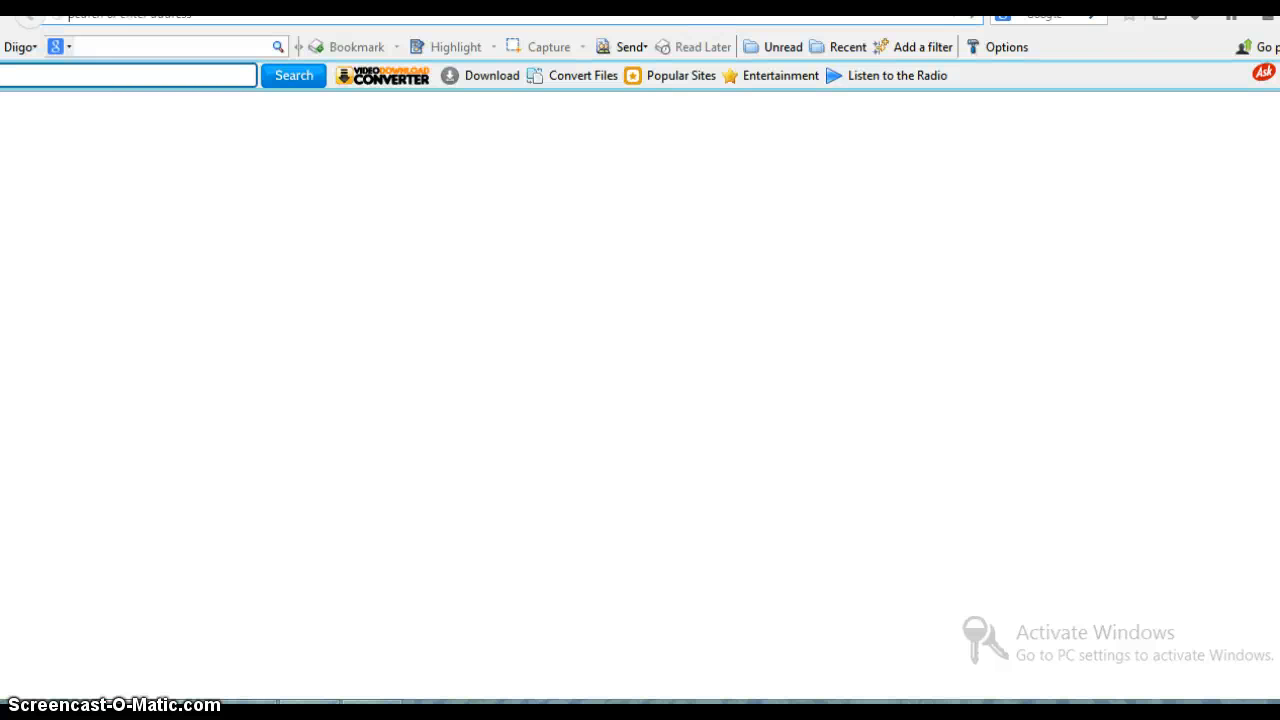
{"action": "left_click", "coordinate": [1056, 16]}
{"action": "type", "text": "a"}
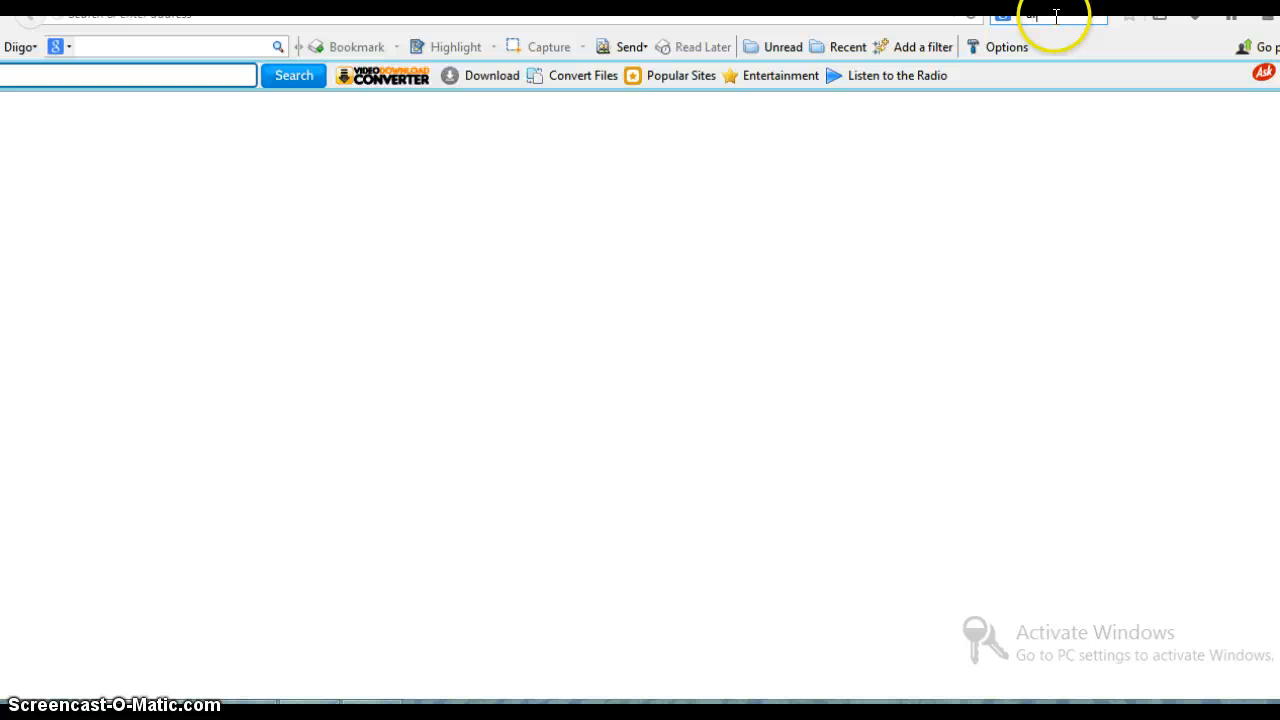
{"action": "type", "text": "rdrey kell"}
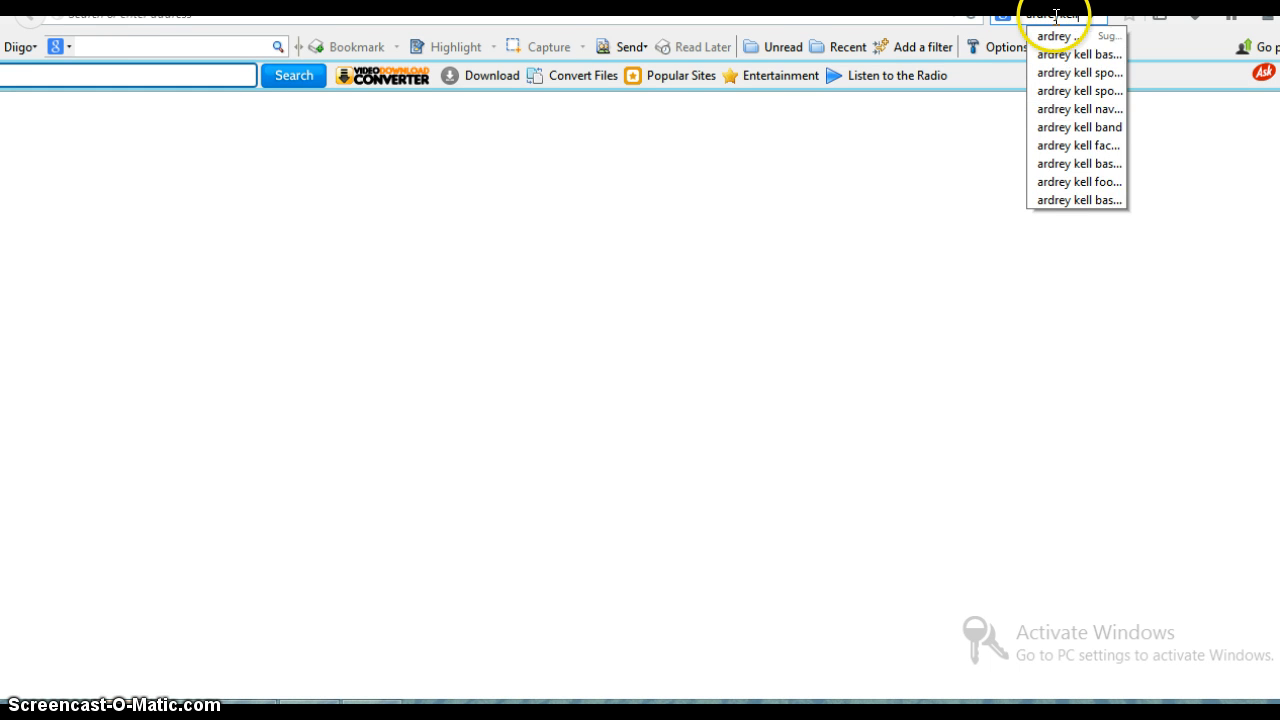
{"action": "key", "text": "Return"}
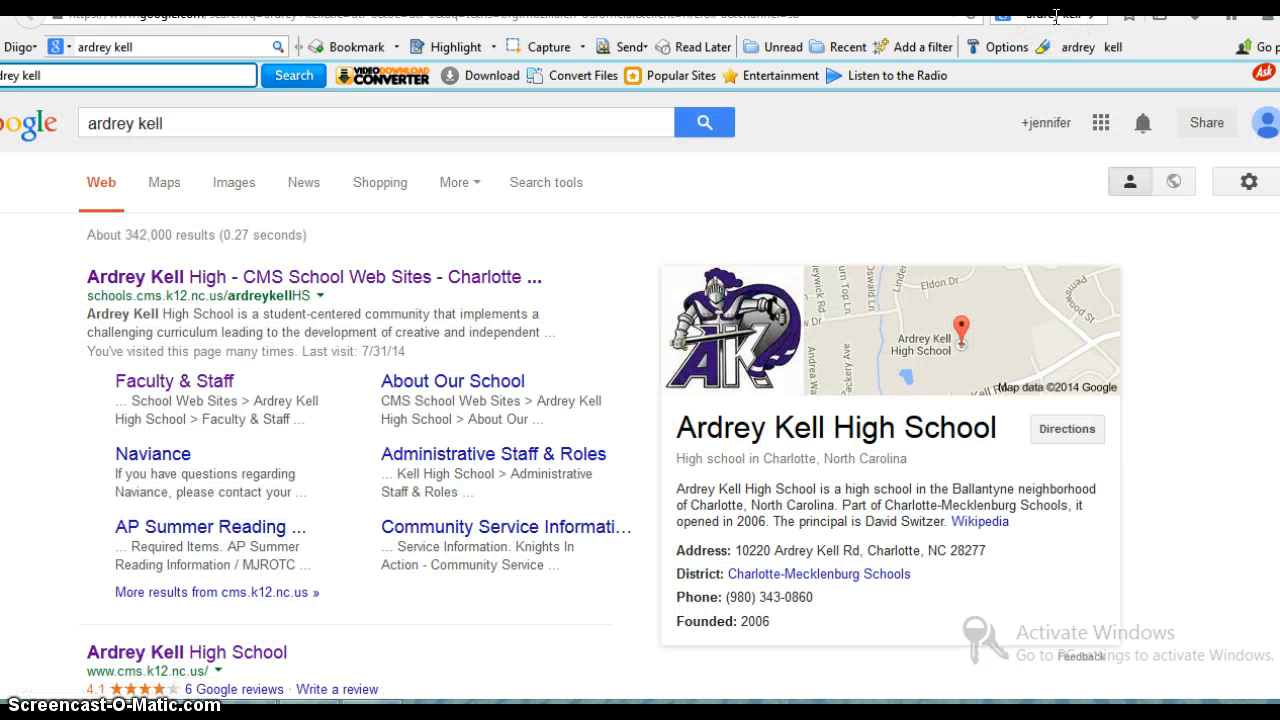
{"action": "left_click", "coordinate": [242, 280]}
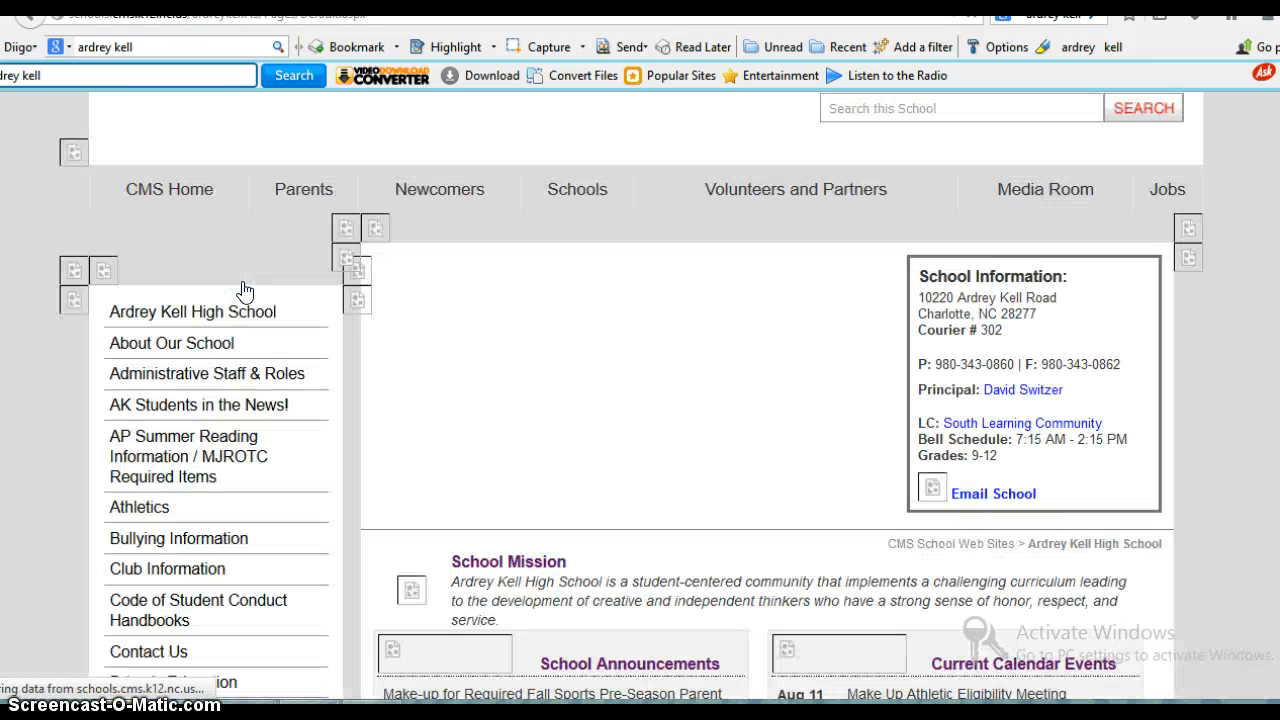
{"action": "scroll", "coordinate": [245, 291], "scroll_direction": "down", "scroll_amount": 4}
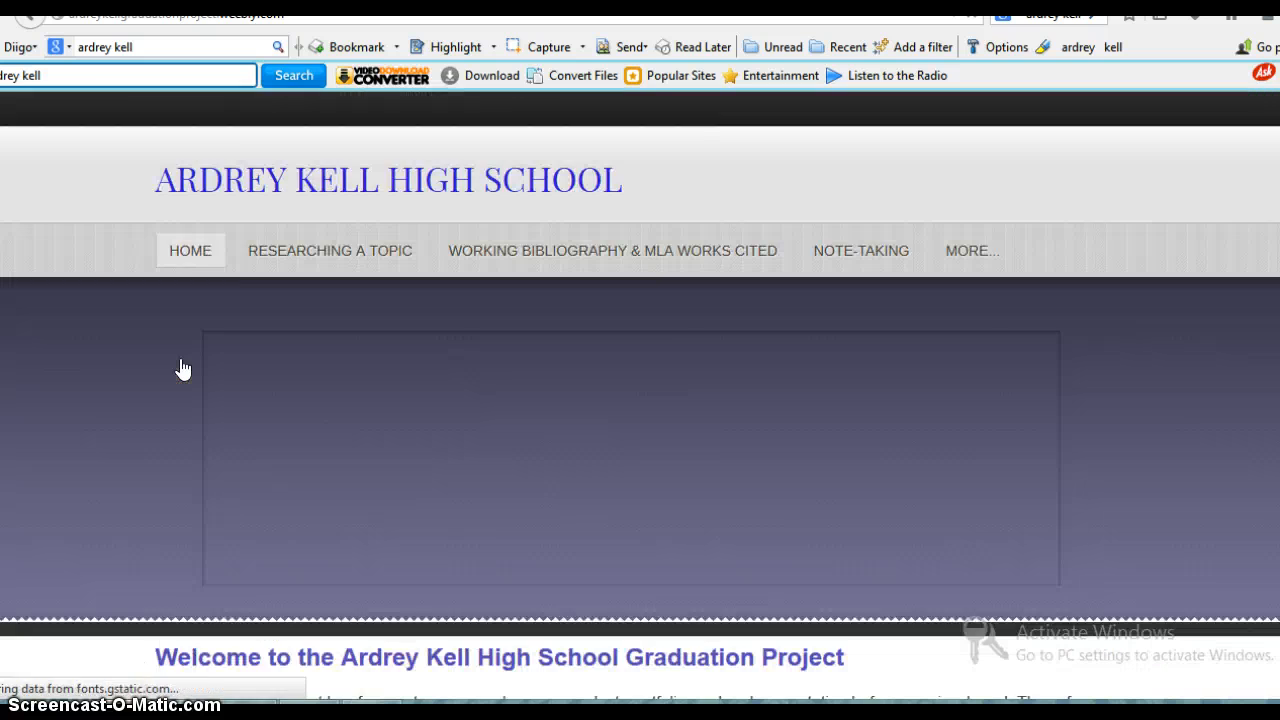
- Look over the Graduation Project home page, open its page on researching a topic, and follow the link to the ProQuest K-12 site
{"action": "scroll", "coordinate": [182, 370], "scroll_direction": "down", "scroll_amount": 4}
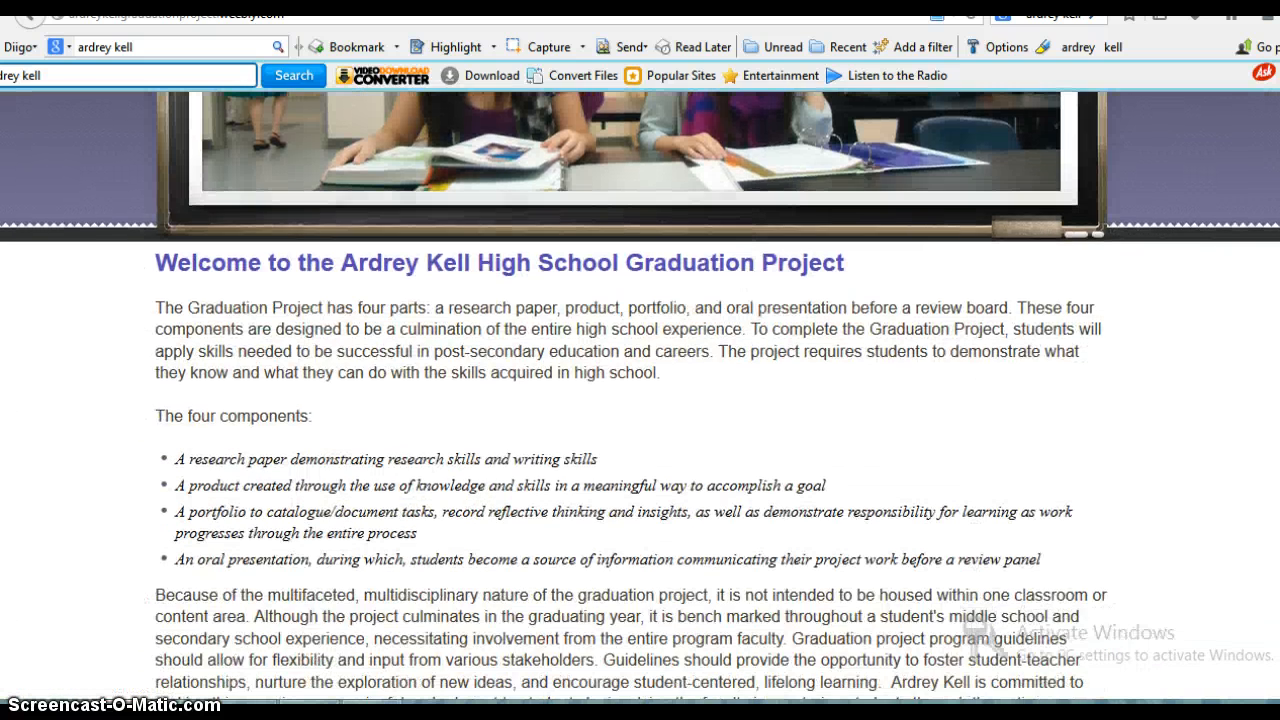
{"action": "scroll", "coordinate": [630, 400], "scroll_direction": "down", "scroll_amount": 5}
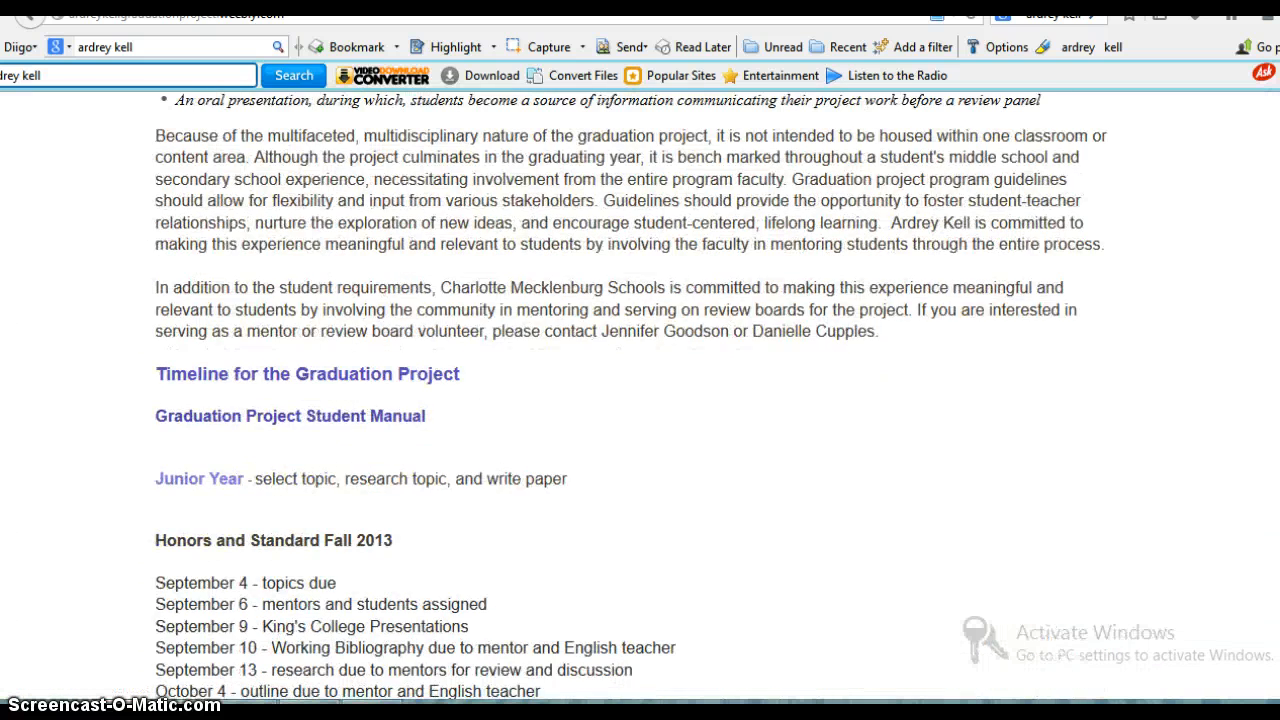
{"action": "scroll", "coordinate": [630, 400], "scroll_direction": "up", "scroll_amount": 9}
{"action": "scroll", "coordinate": [640, 400], "scroll_direction": "up", "scroll_amount": 2}
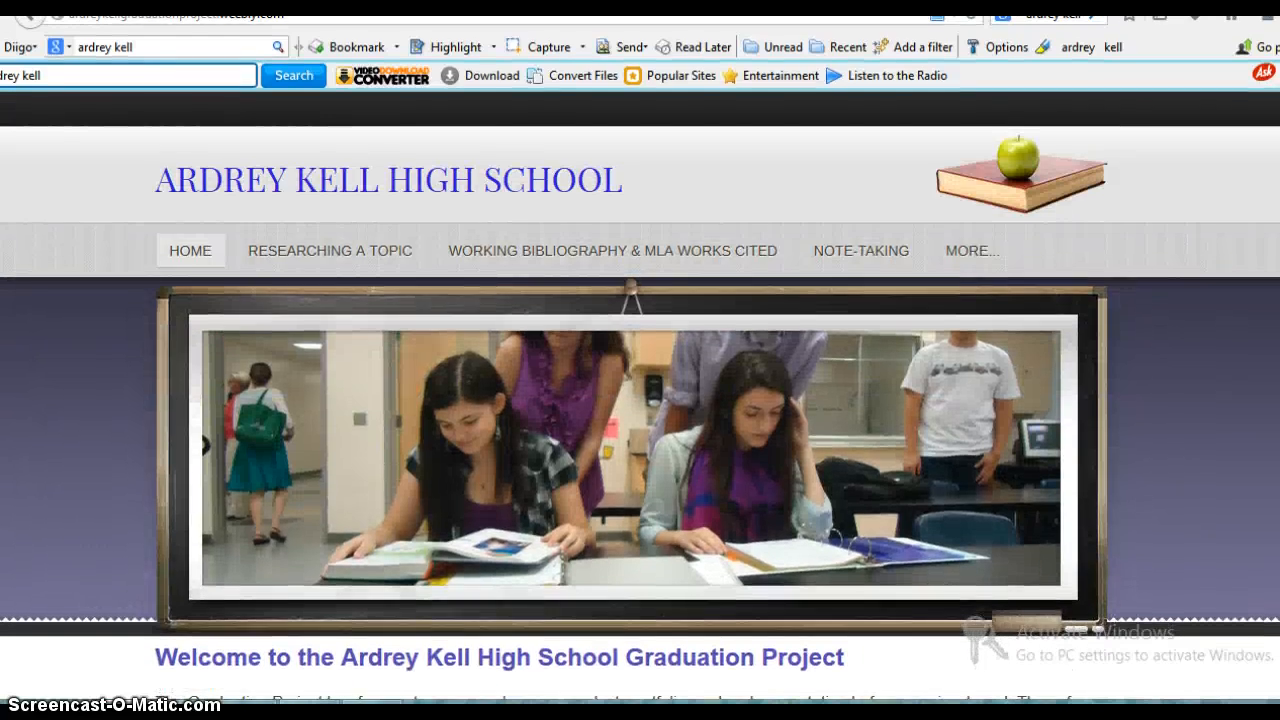
{"action": "left_click", "coordinate": [334, 249]}
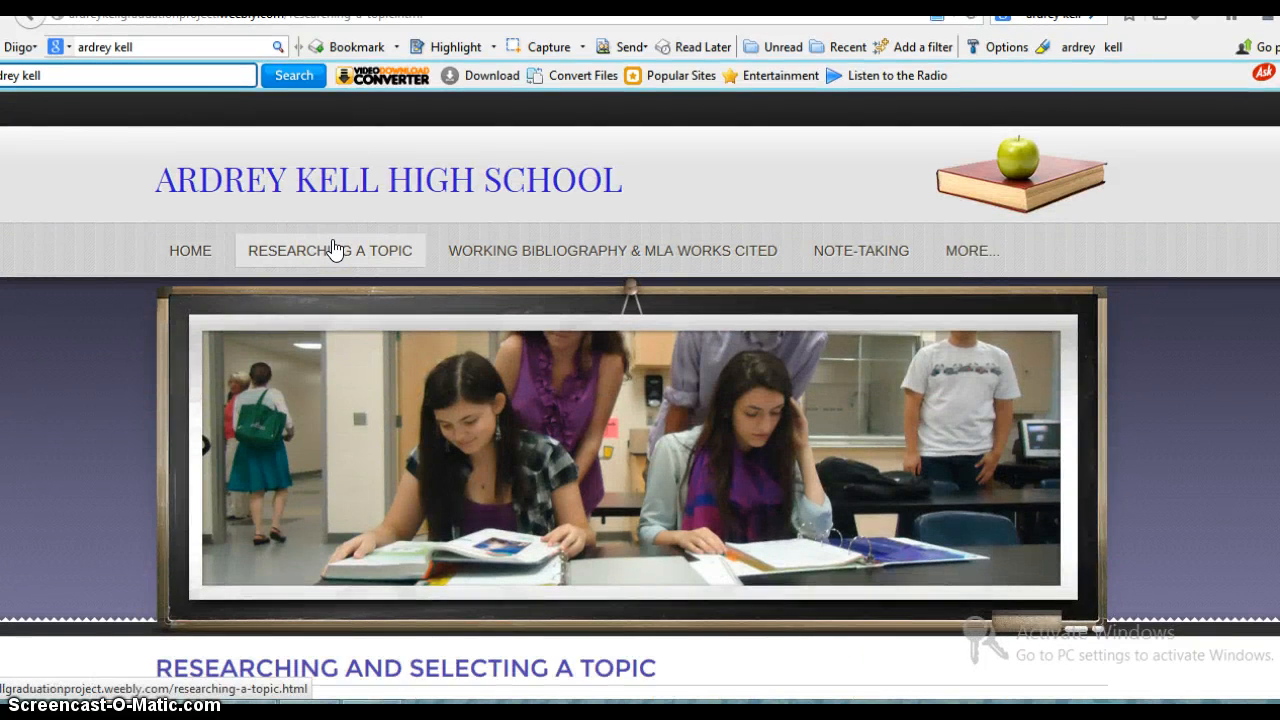
{"action": "scroll", "coordinate": [334, 249], "scroll_direction": "down", "scroll_amount": 9}
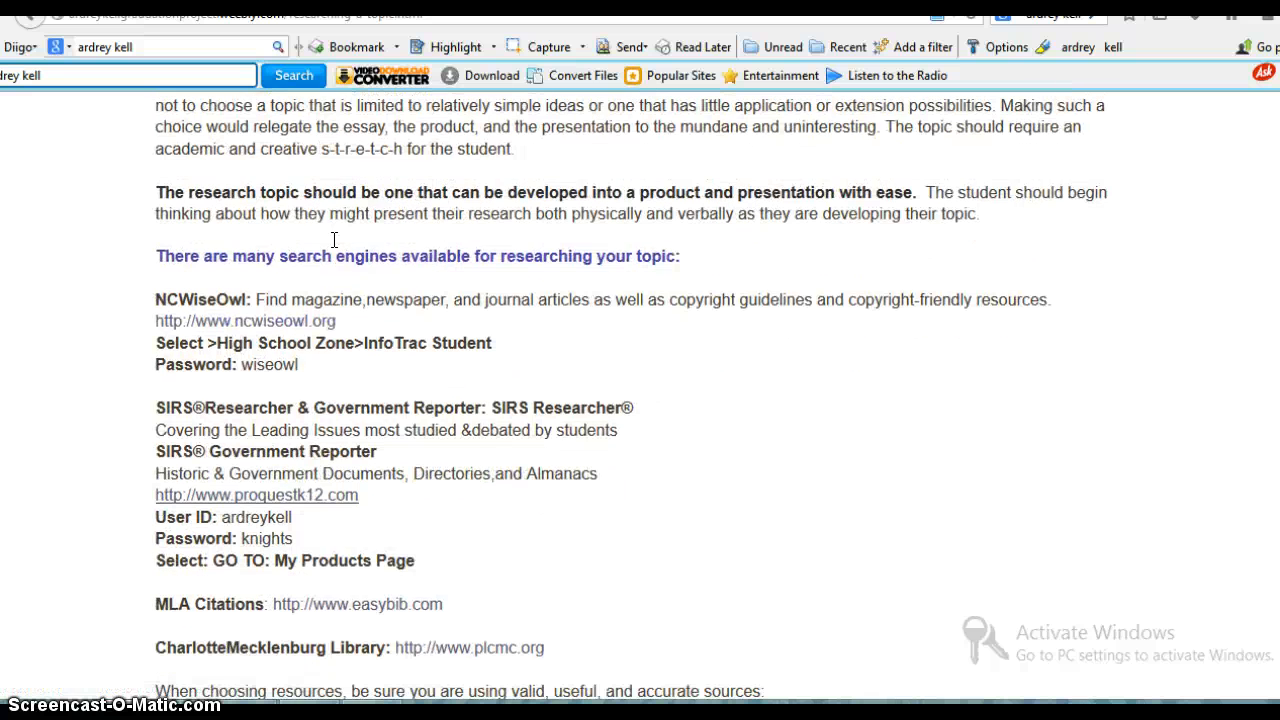
{"action": "left_click", "coordinate": [300, 493]}
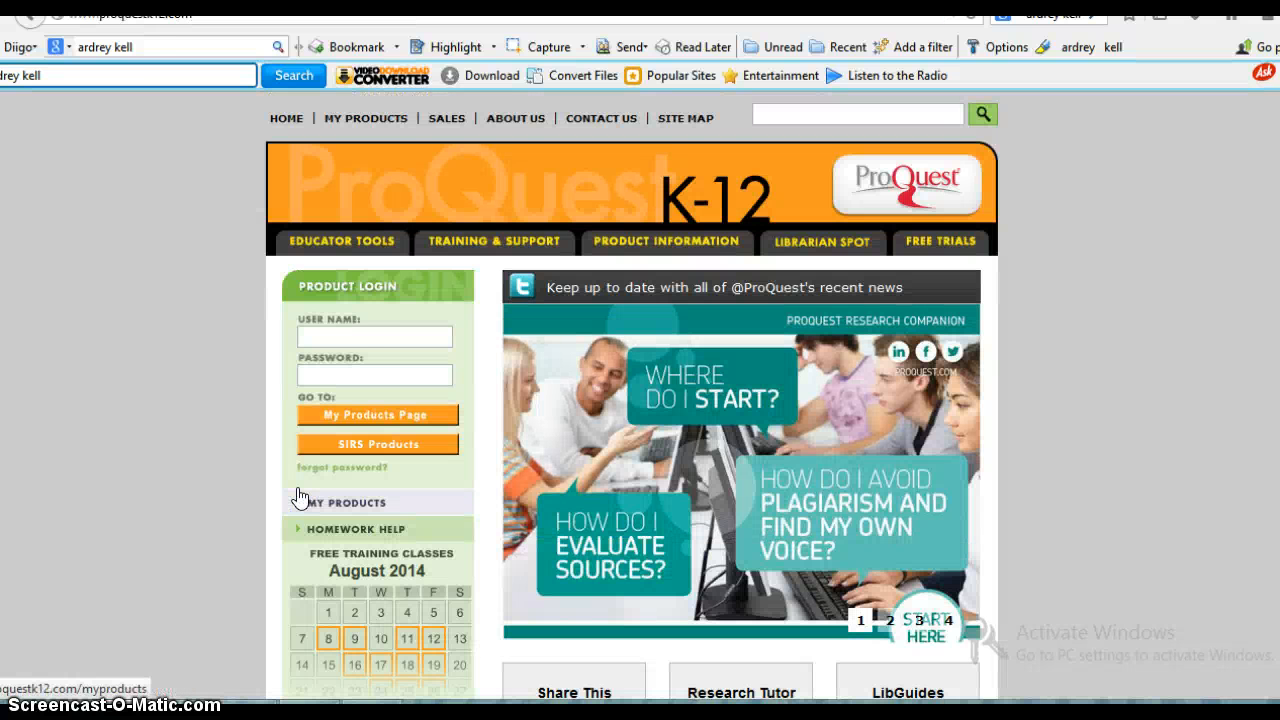
- Sign in to ProQuest K-12 with the school's user name and password, and open the SIRS Issues Researcher subject search from the products page
{"action": "left_click", "coordinate": [406, 339]}
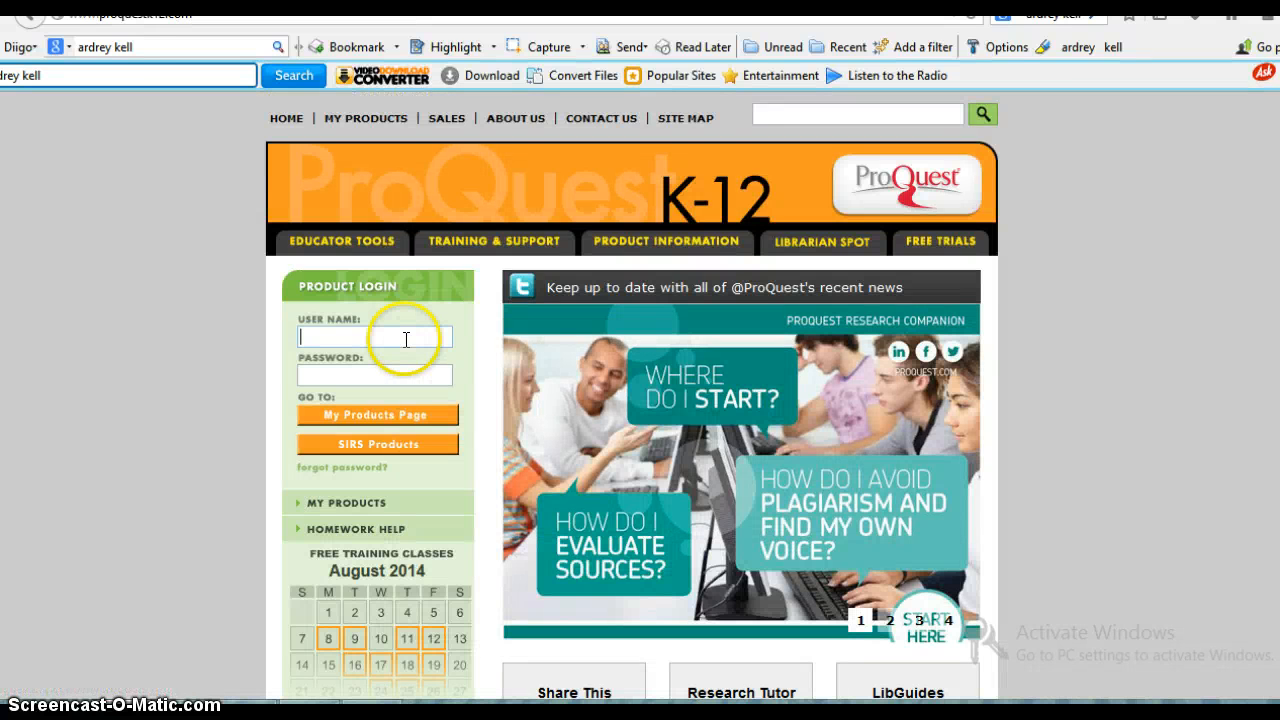
{"action": "type", "text": "ardreykell"}
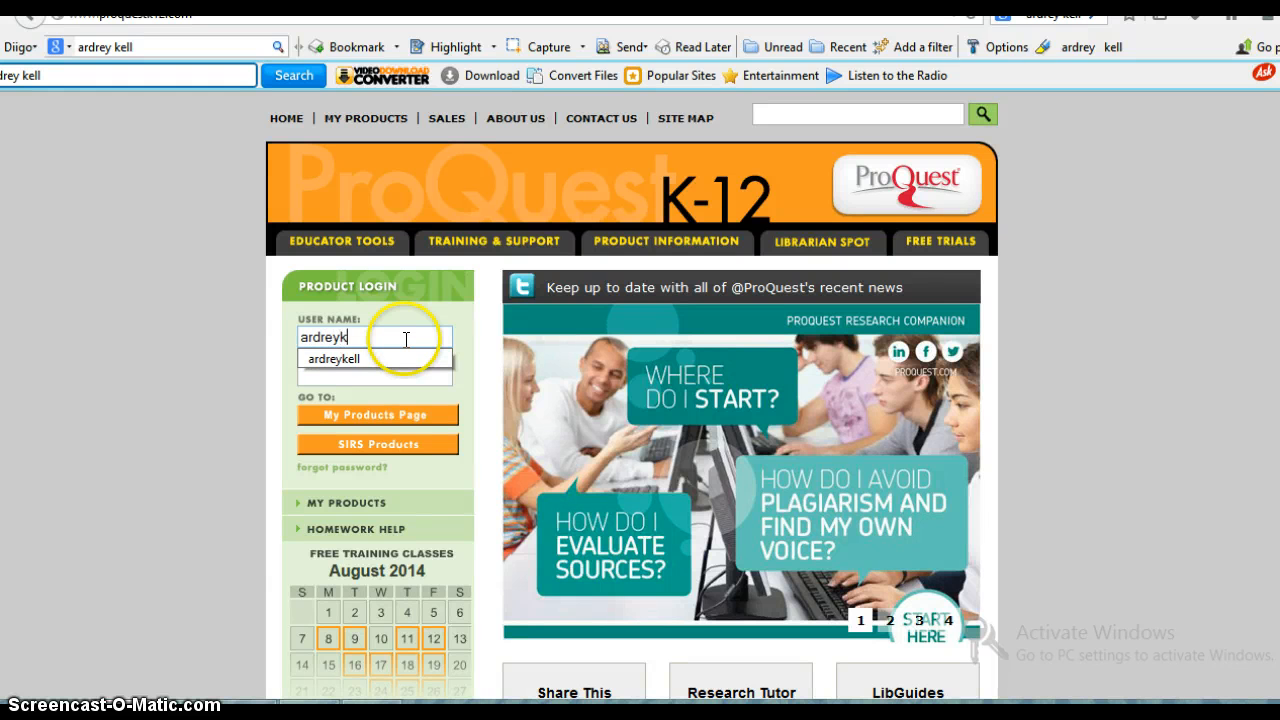
{"action": "left_click", "coordinate": [433, 380]}
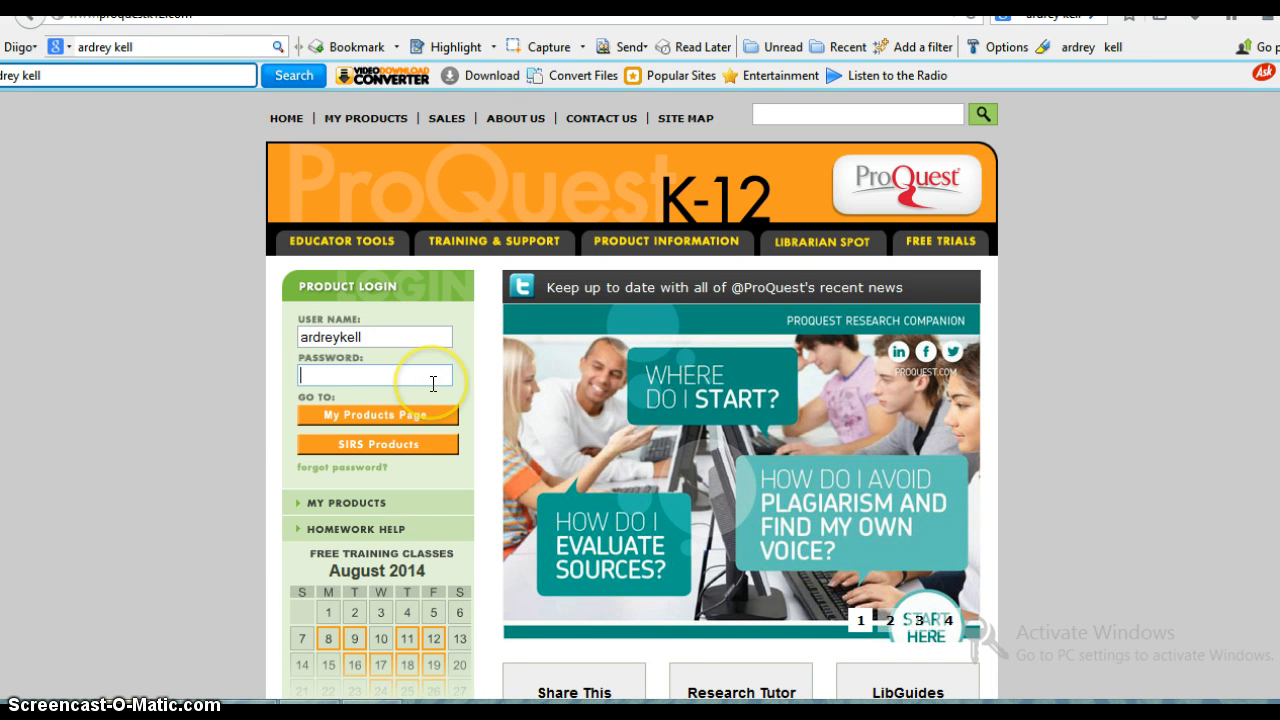
{"action": "type", "text": "•••••••"}
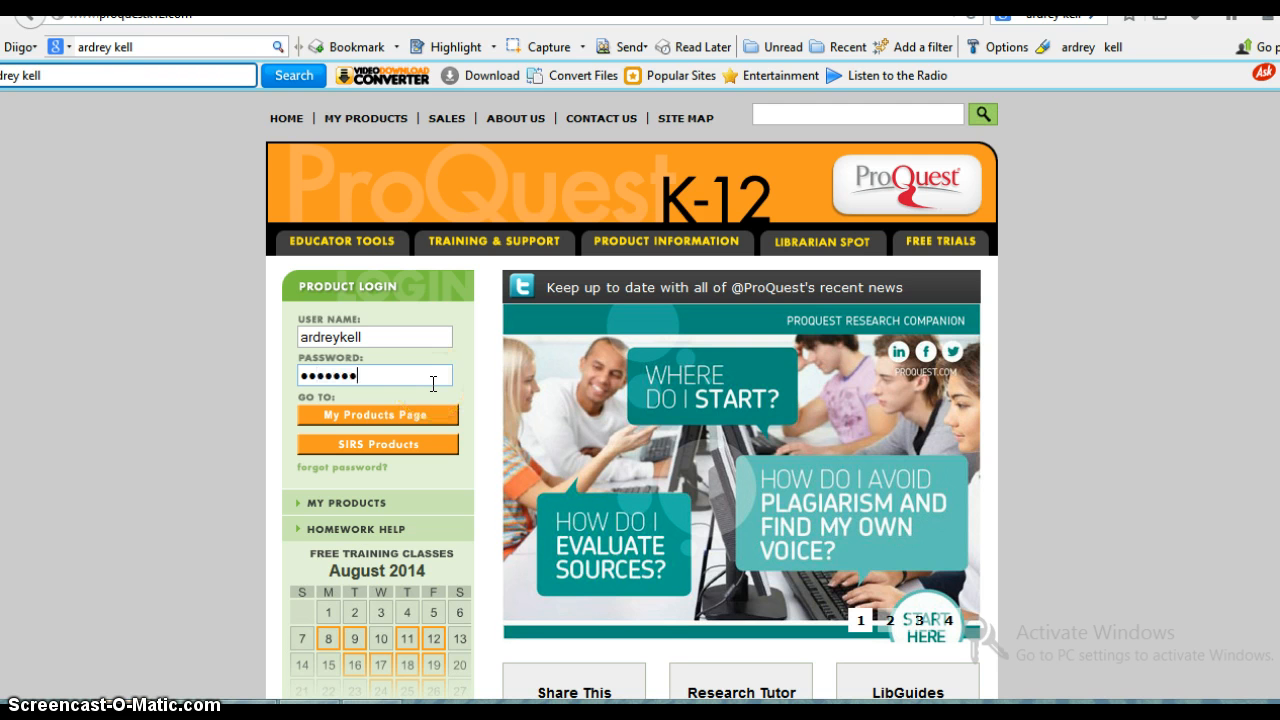
{"action": "left_click", "coordinate": [420, 418]}
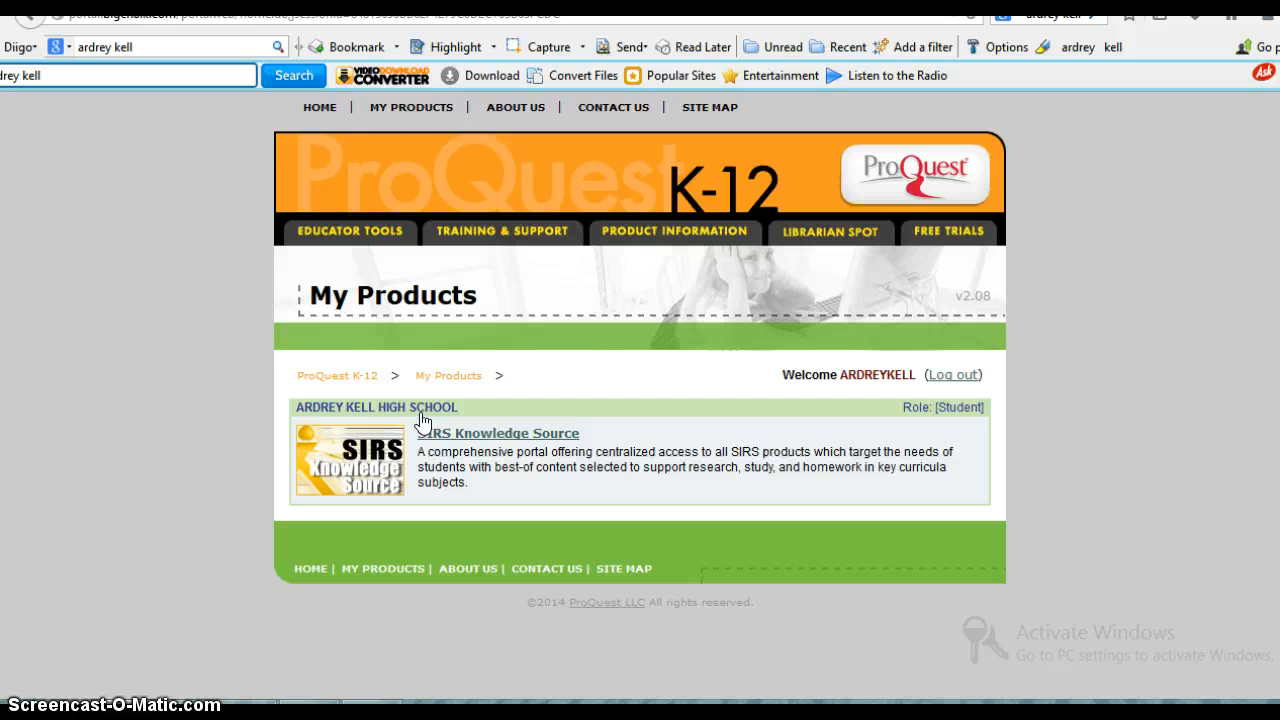
{"action": "left_click", "coordinate": [478, 436]}
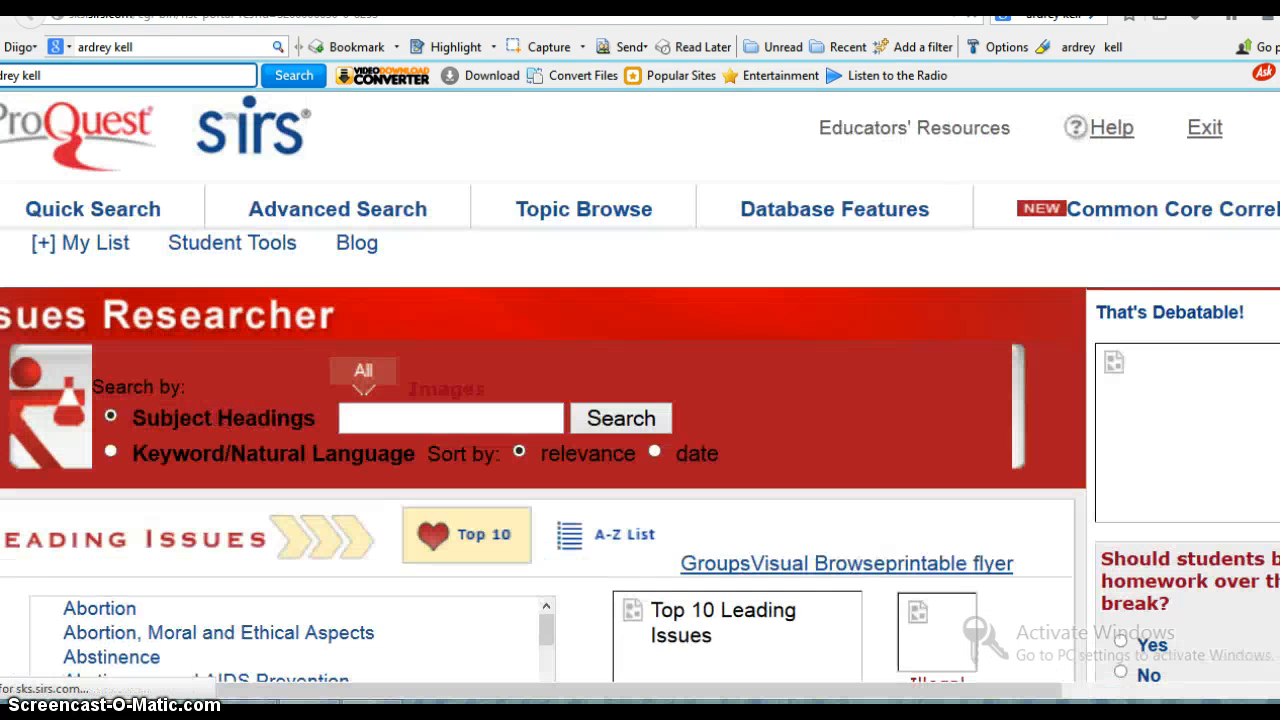
{"action": "left_click", "coordinate": [462, 423]}
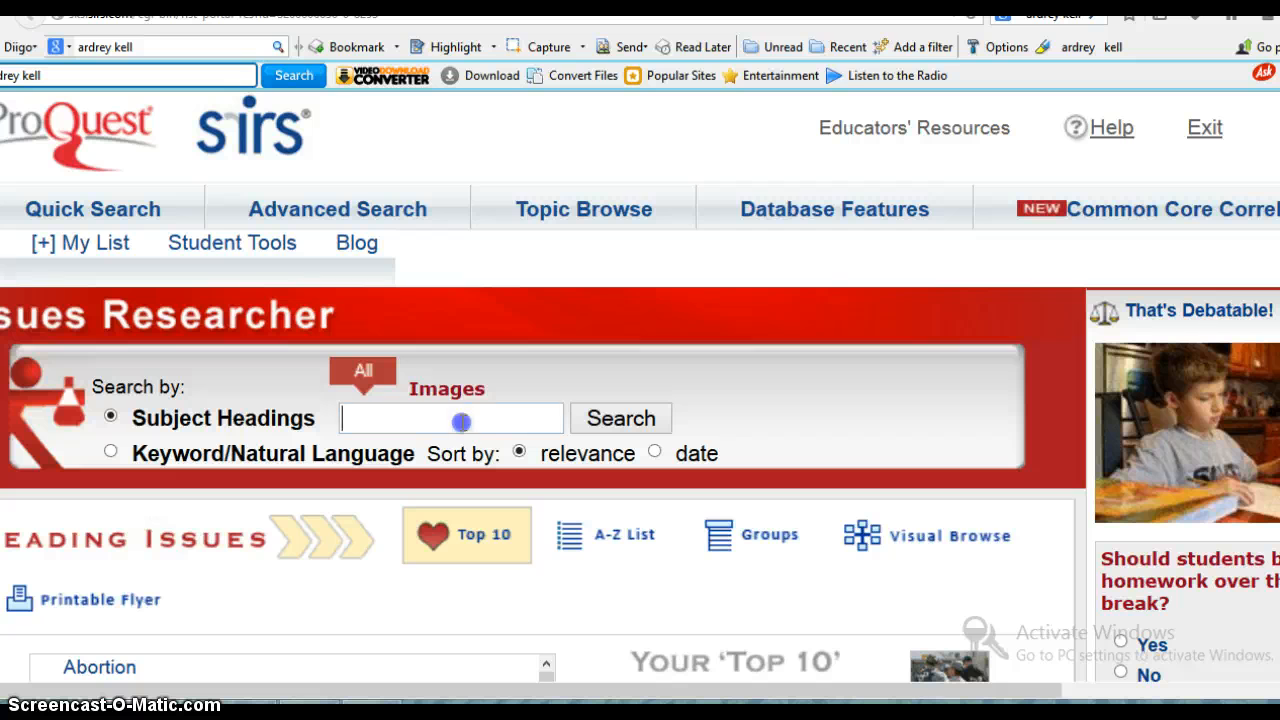
{"action": "type", "text": "i"}
{"action": "key", "text": "BackSpace"}
{"action": "type", "text": "immigration"}
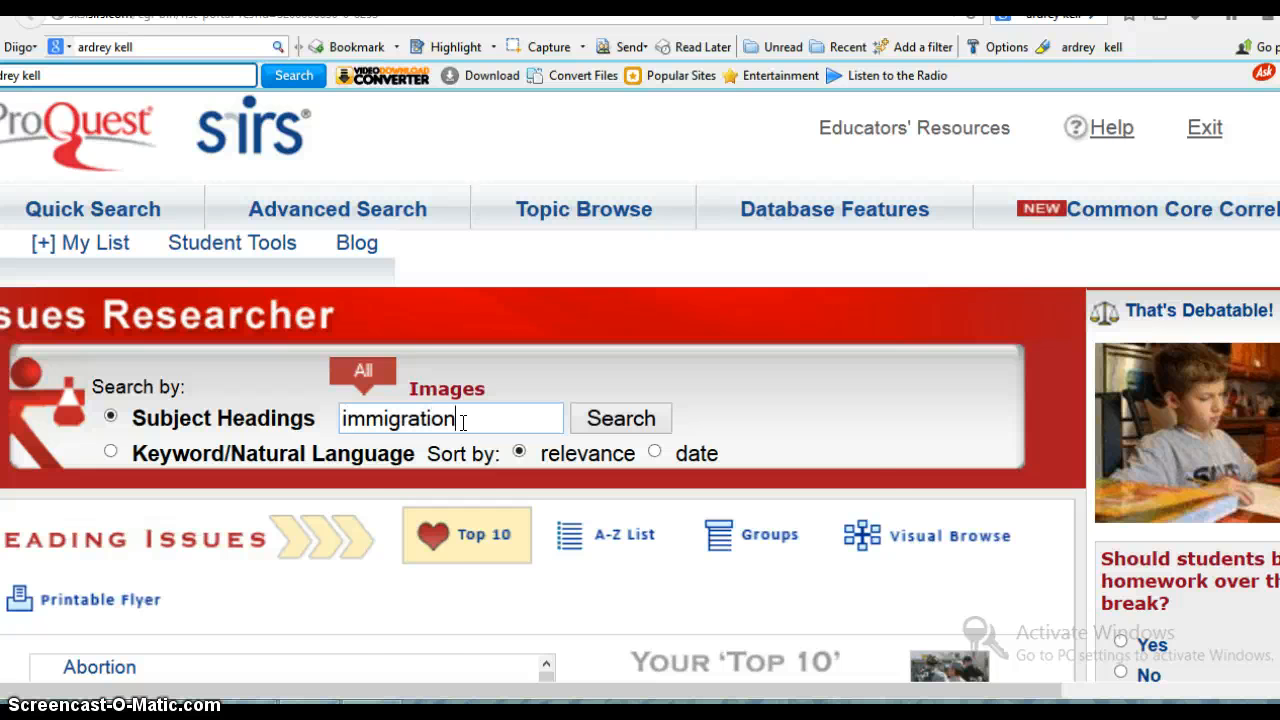
{"action": "key", "text": "BackSpace"}
{"action": "key", "text": "BackSpace"}
{"action": "key", "text": "BackSpace"}
{"action": "key", "text": "BackSpace"}
{"action": "key", "text": "BackSpace"}
{"action": "key", "text": "BackSpace"}
{"action": "key", "text": "BackSpace"}
{"action": "key", "text": "BackSpace"}
{"action": "key", "text": "BackSpace"}
{"action": "key", "text": "BackSpace"}
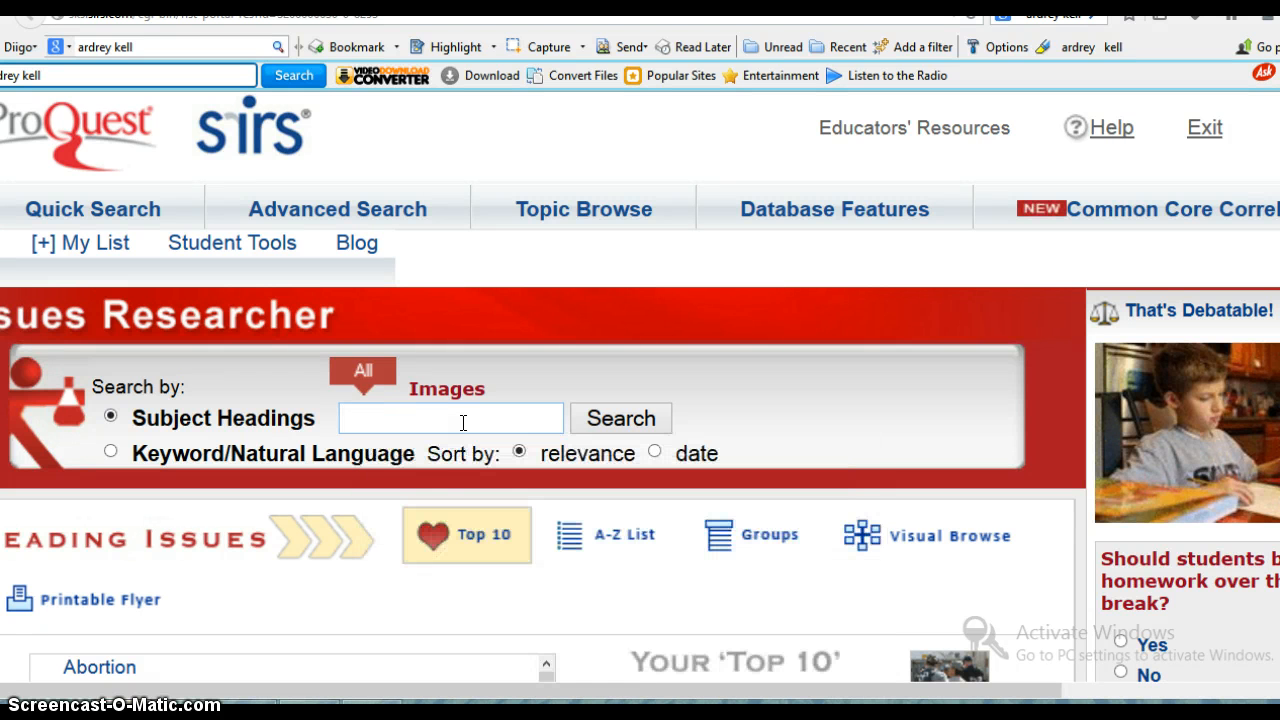
- Search the subject headings for "genetic therapy" and open the article "Shaping Priorities in Genetic Medicine"
{"action": "type", "text": "gene"}
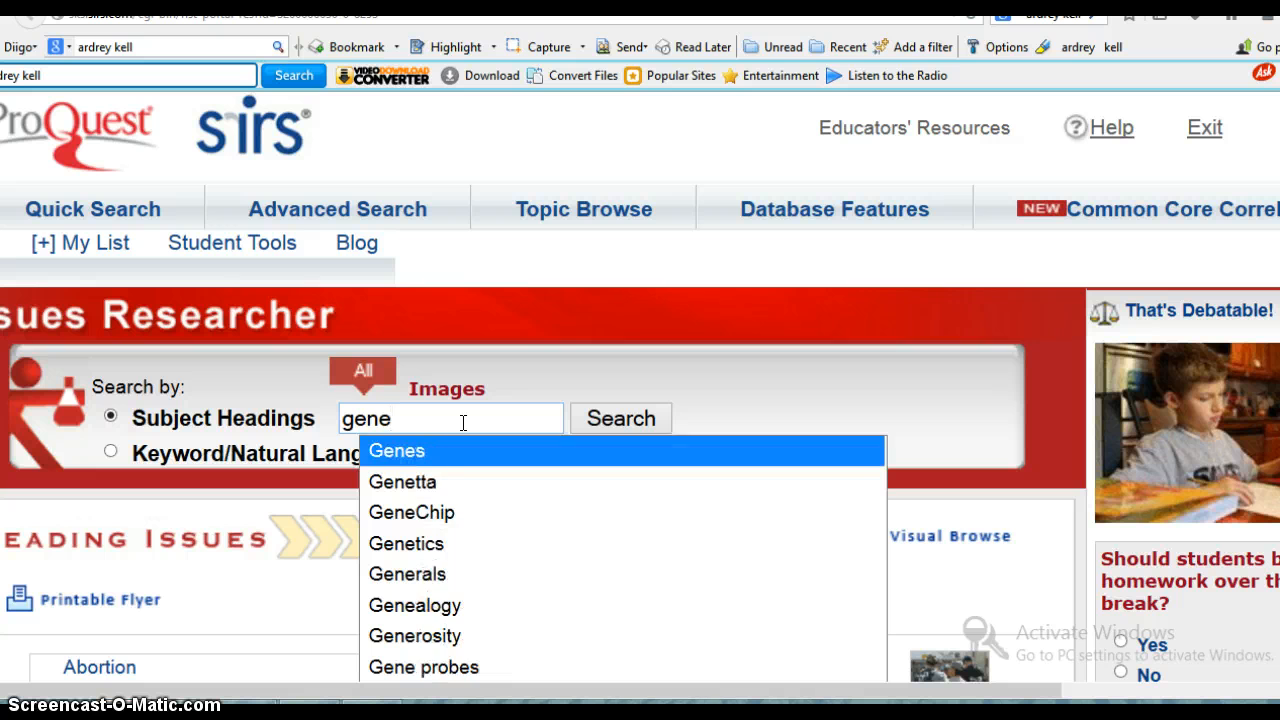
{"action": "type", "text": "tic therapy"}
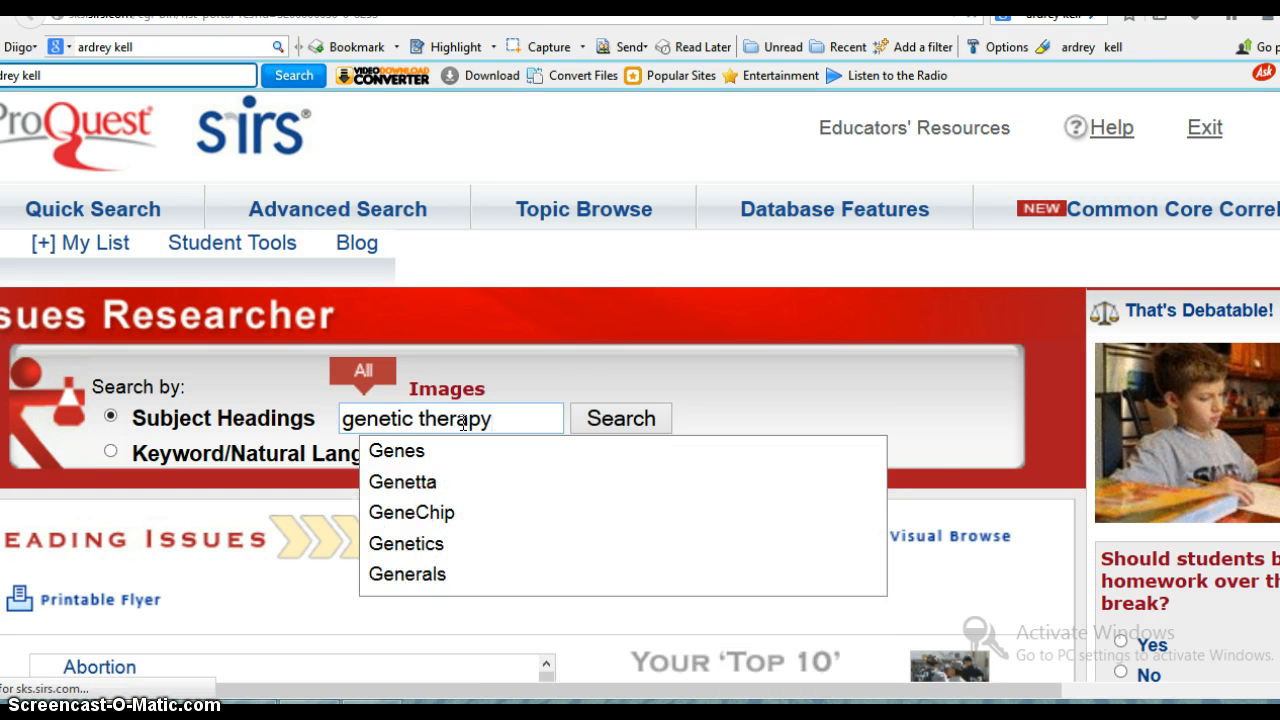
{"action": "key", "text": "Return"}
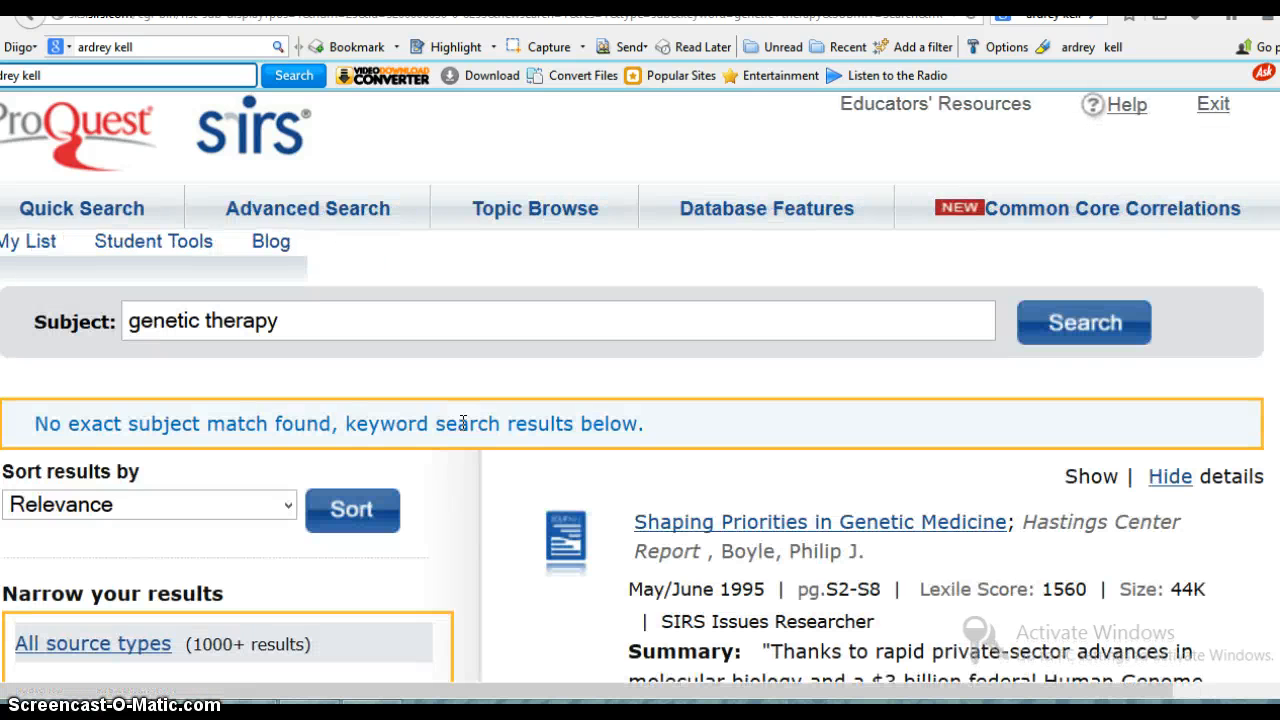
{"action": "scroll", "coordinate": [463, 423], "scroll_direction": "down", "scroll_amount": 3}
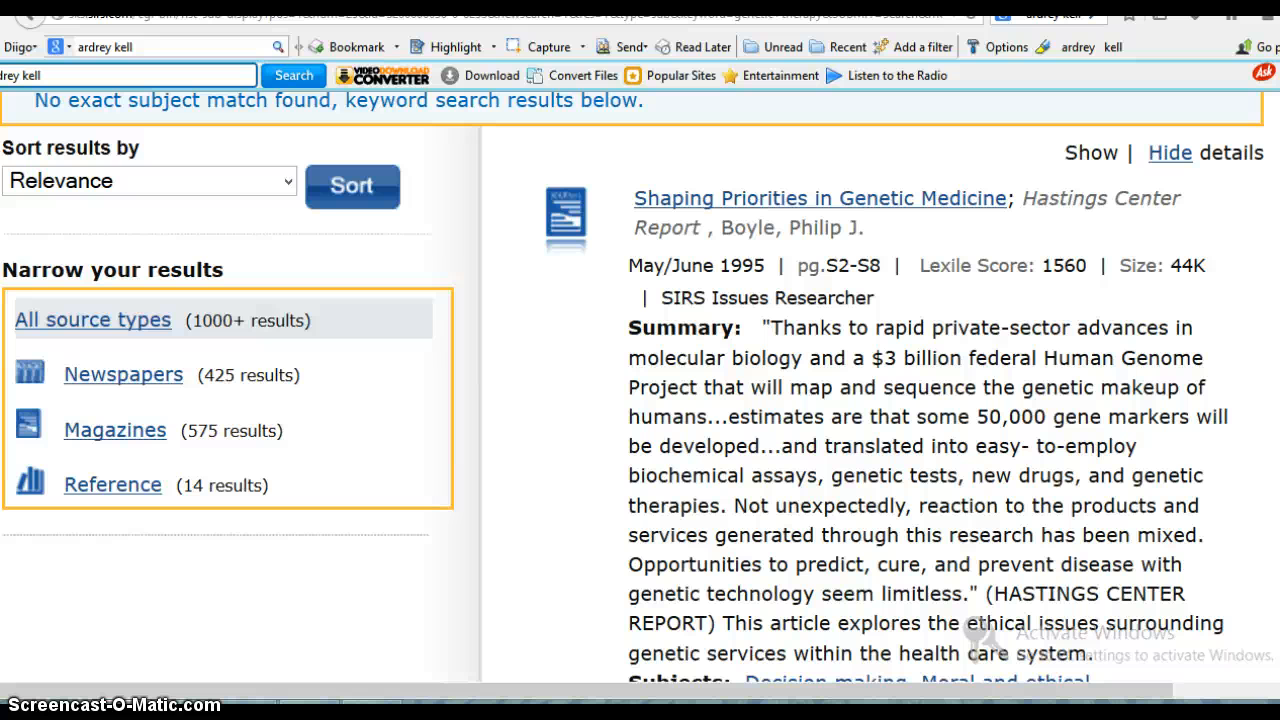
{"action": "left_click", "coordinate": [857, 199]}
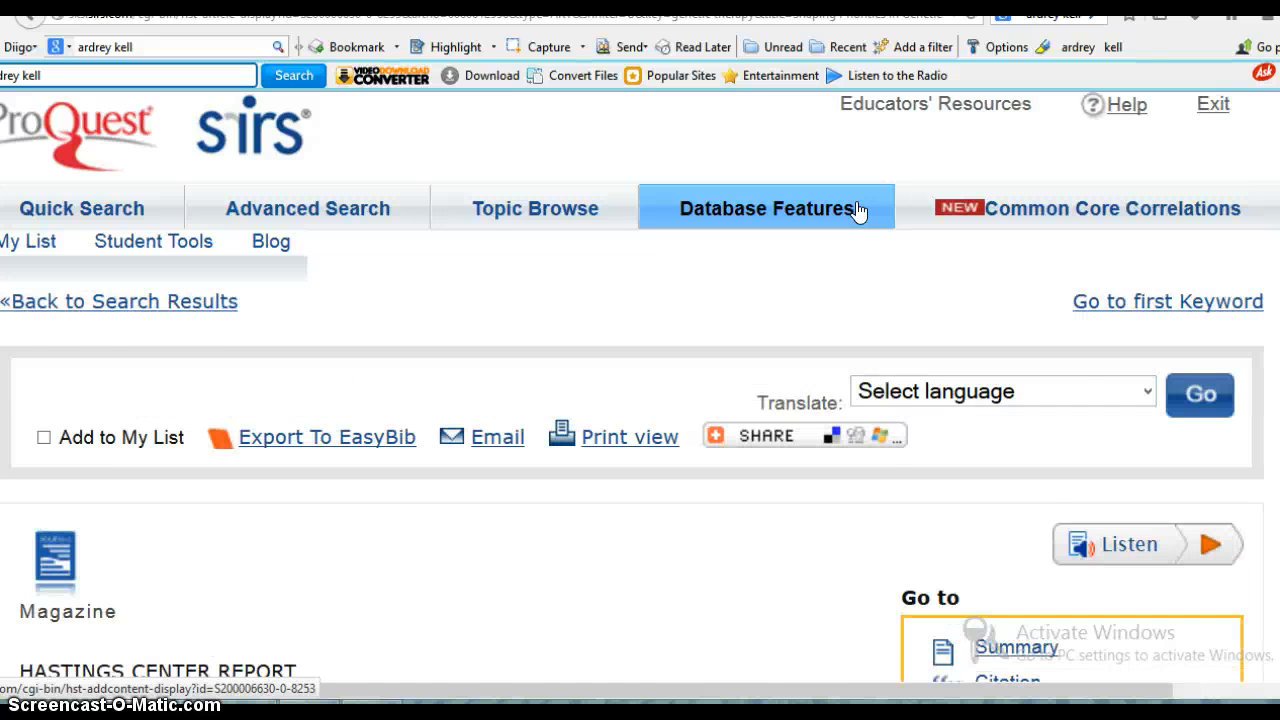
- Turn on the Diigo highlighter and highlight the intractable disease phrase and the Human Genome Project passage in the article's first paragraph
{"action": "scroll", "coordinate": [857, 208], "scroll_direction": "down", "scroll_amount": 3}
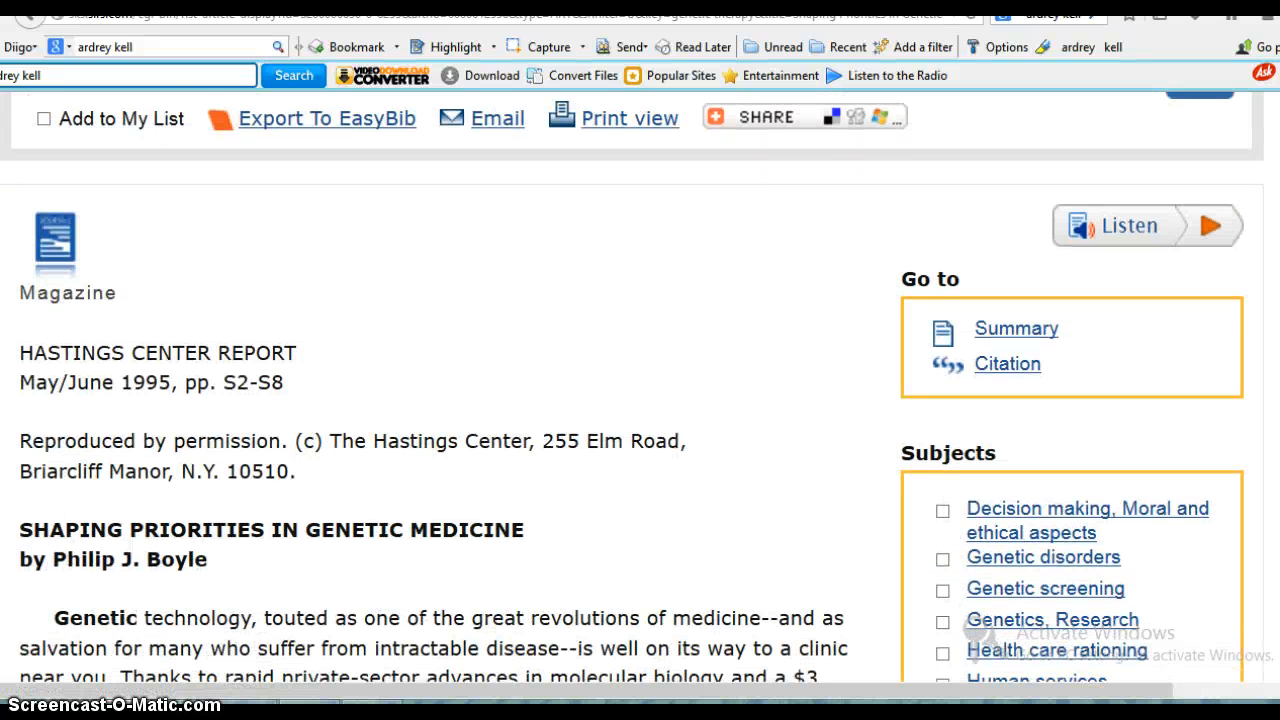
{"action": "scroll", "coordinate": [632, 388], "scroll_direction": "down", "scroll_amount": 3}
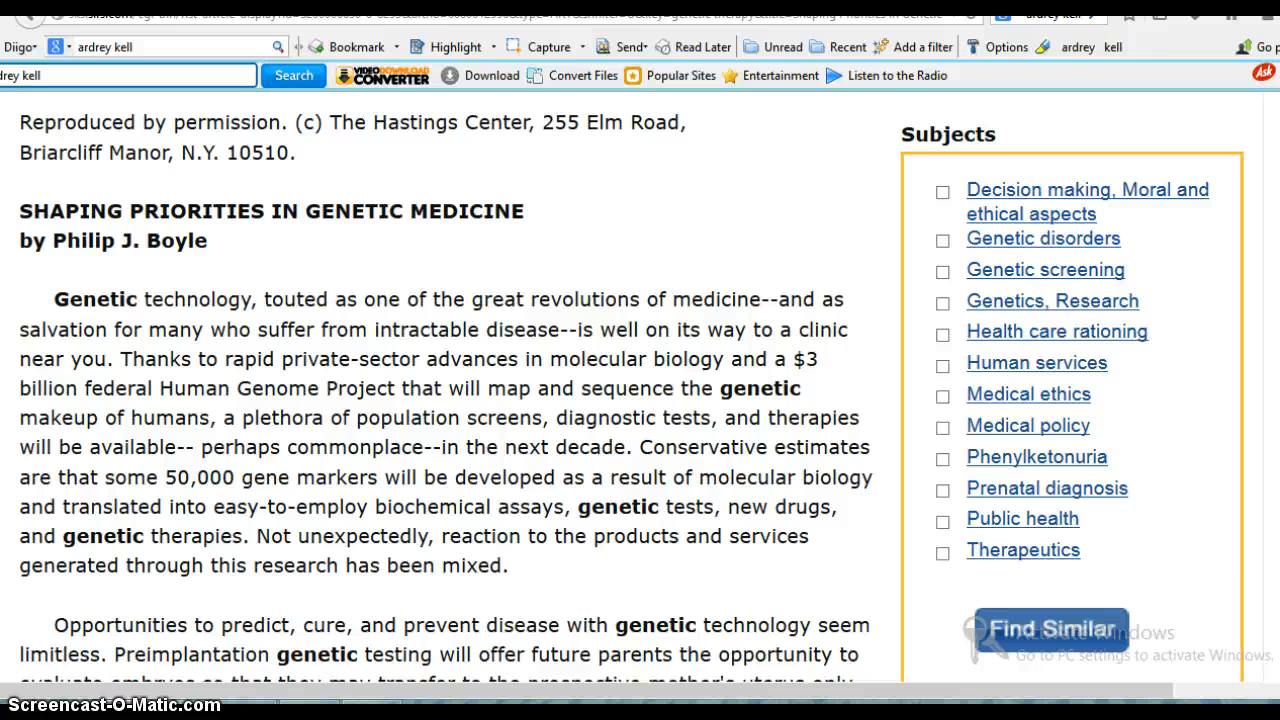
{"action": "left_click", "coordinate": [455, 46]}
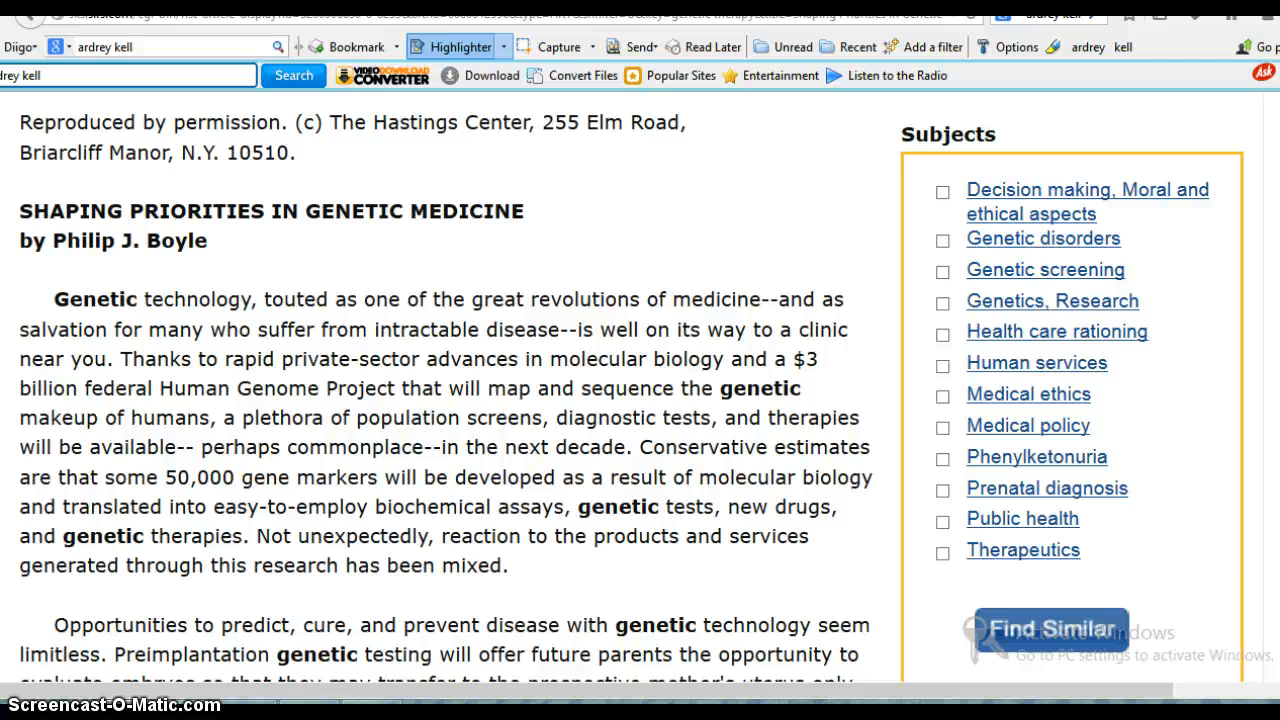
{"action": "left_click_drag", "start_coordinate": [790, 299], "coordinate": [543, 333]}
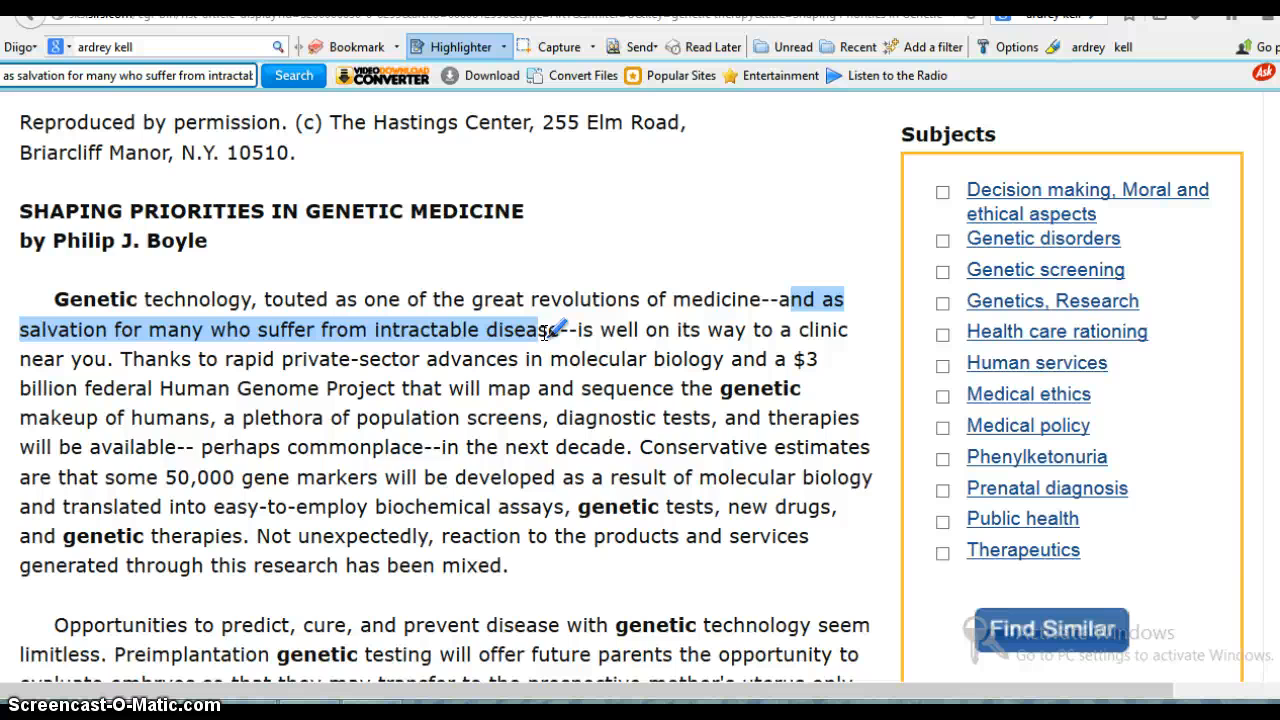
{"action": "scroll", "coordinate": [545, 333], "scroll_direction": "down", "scroll_amount": 3}
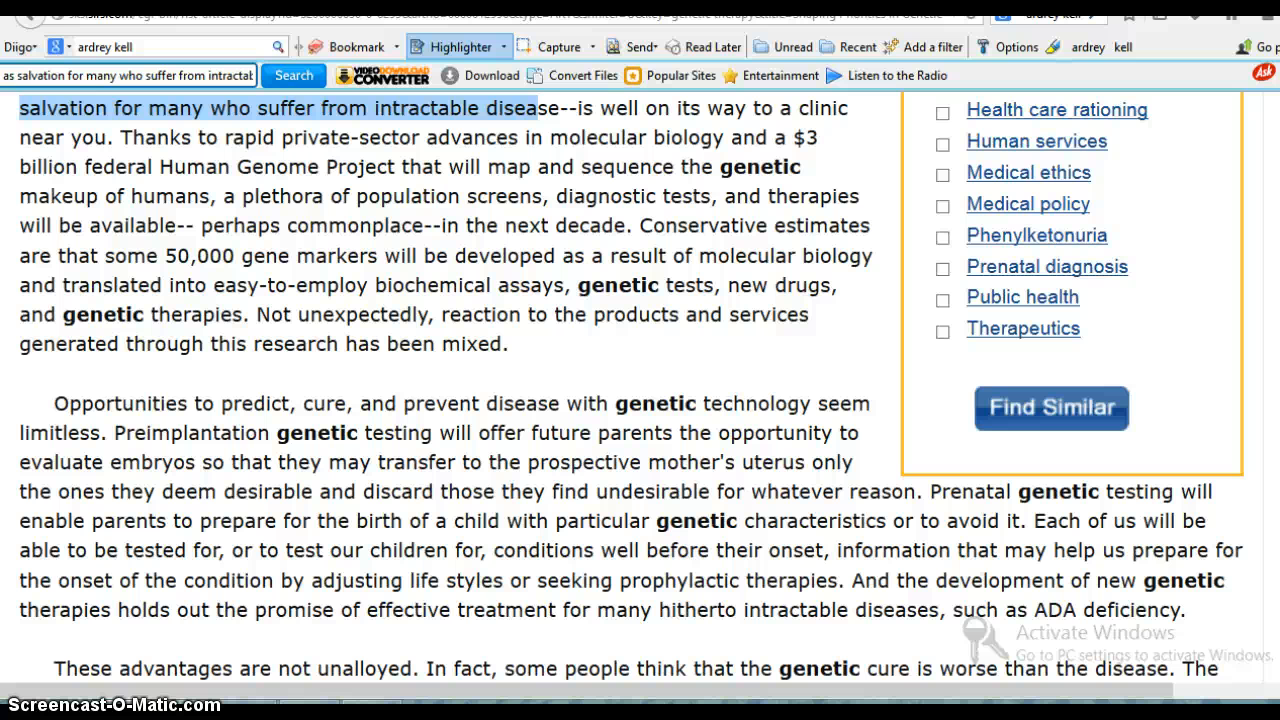
{"action": "left_click_drag", "start_coordinate": [174, 167], "coordinate": [203, 225]}
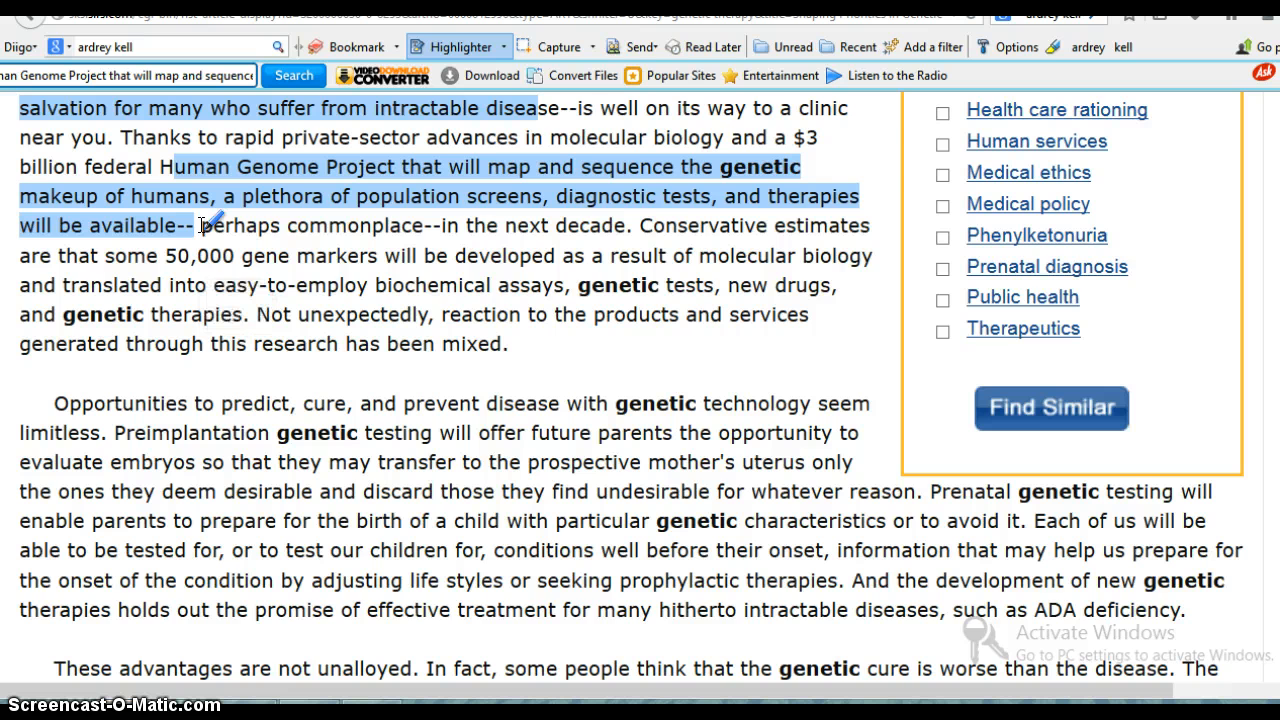
- Highlight the opening sentence, the phrase on preimplantation genetic testing, and the prenatal genetic testing sentence in the article's second paragraph
{"action": "scroll", "coordinate": [203, 225], "scroll_direction": "down", "scroll_amount": 3}
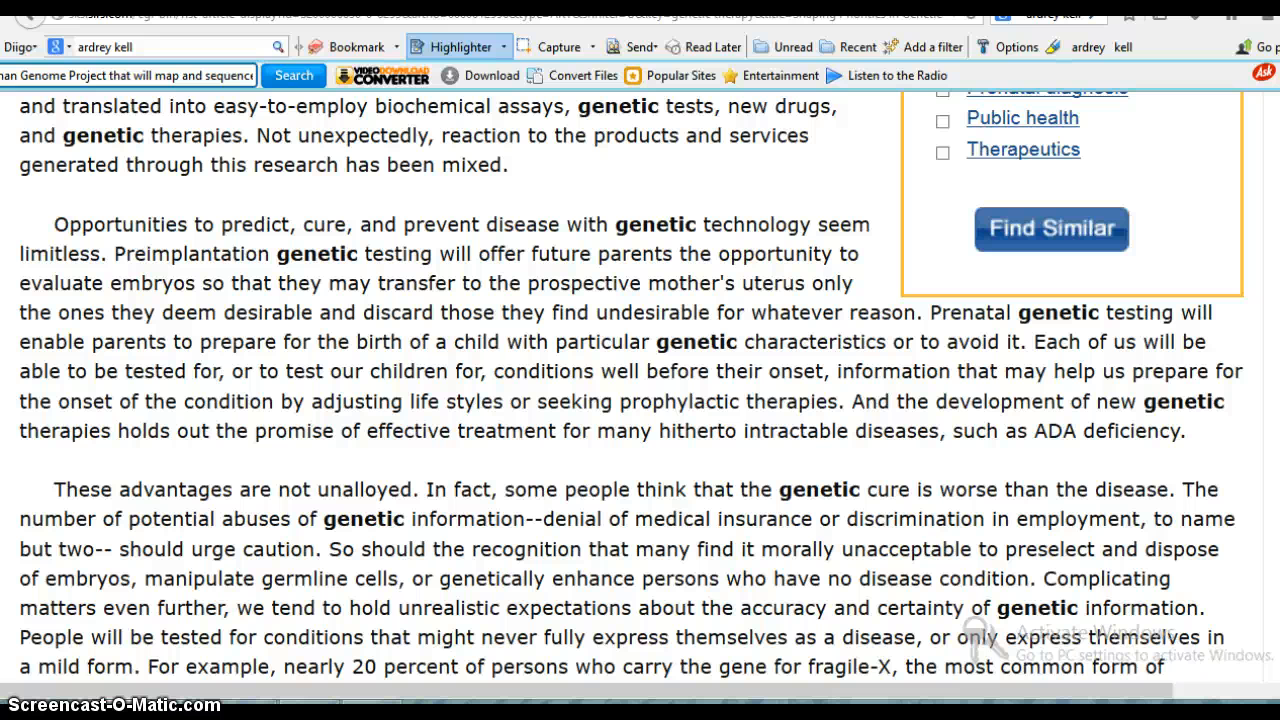
{"action": "left_click_drag", "start_coordinate": [54, 224], "coordinate": [106, 254]}
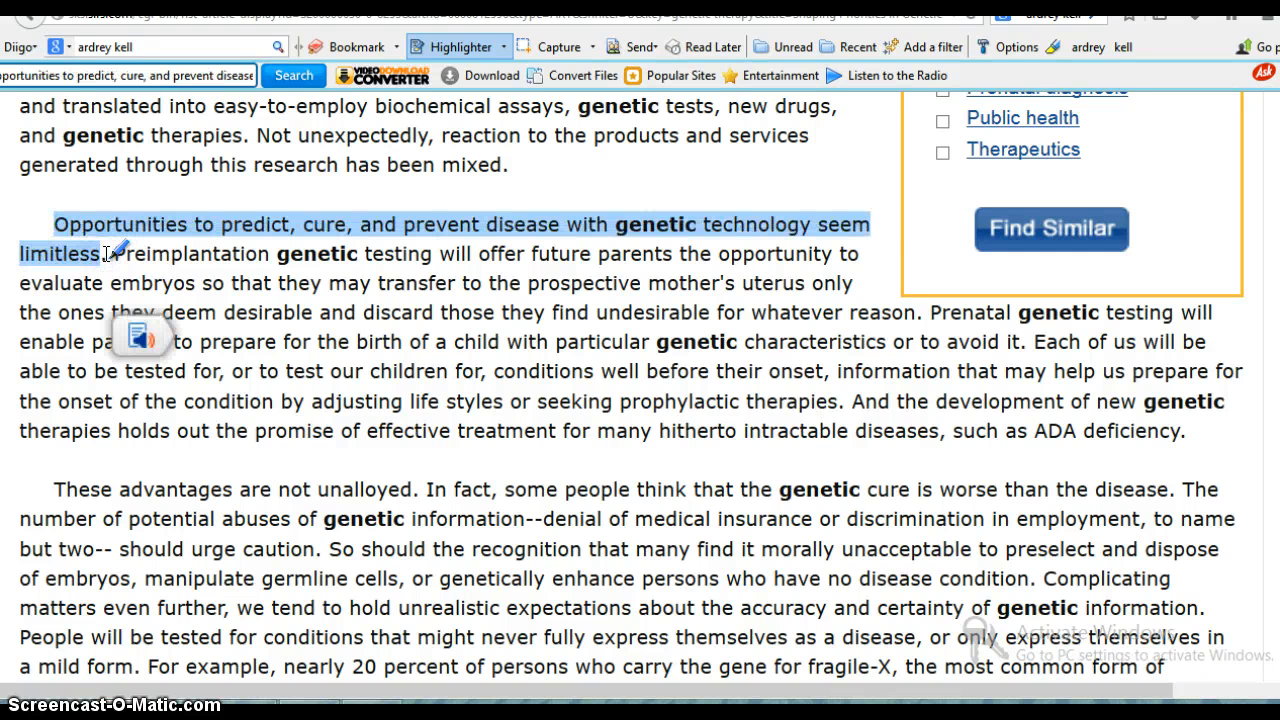
{"action": "mouse_move", "coordinate": [133, 254]}
{"action": "left_mouse_down"}
{"action": "mouse_move", "coordinate": [337, 266]}
{"action": "mouse_move", "coordinate": [428, 251]}
{"action": "mouse_move", "coordinate": [418, 243]}
{"action": "mouse_move", "coordinate": [455, 253]}
{"action": "left_mouse_up"}
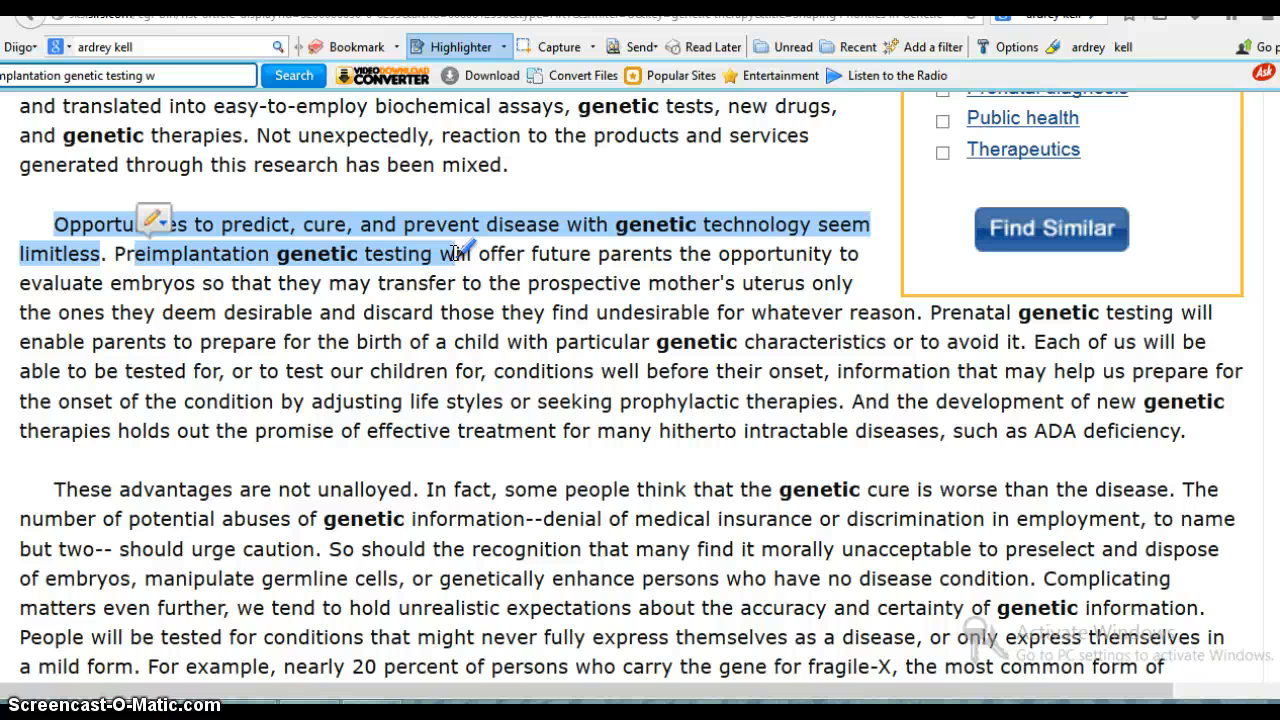
{"action": "scroll", "coordinate": [455, 253], "scroll_direction": "down", "scroll_amount": 5}
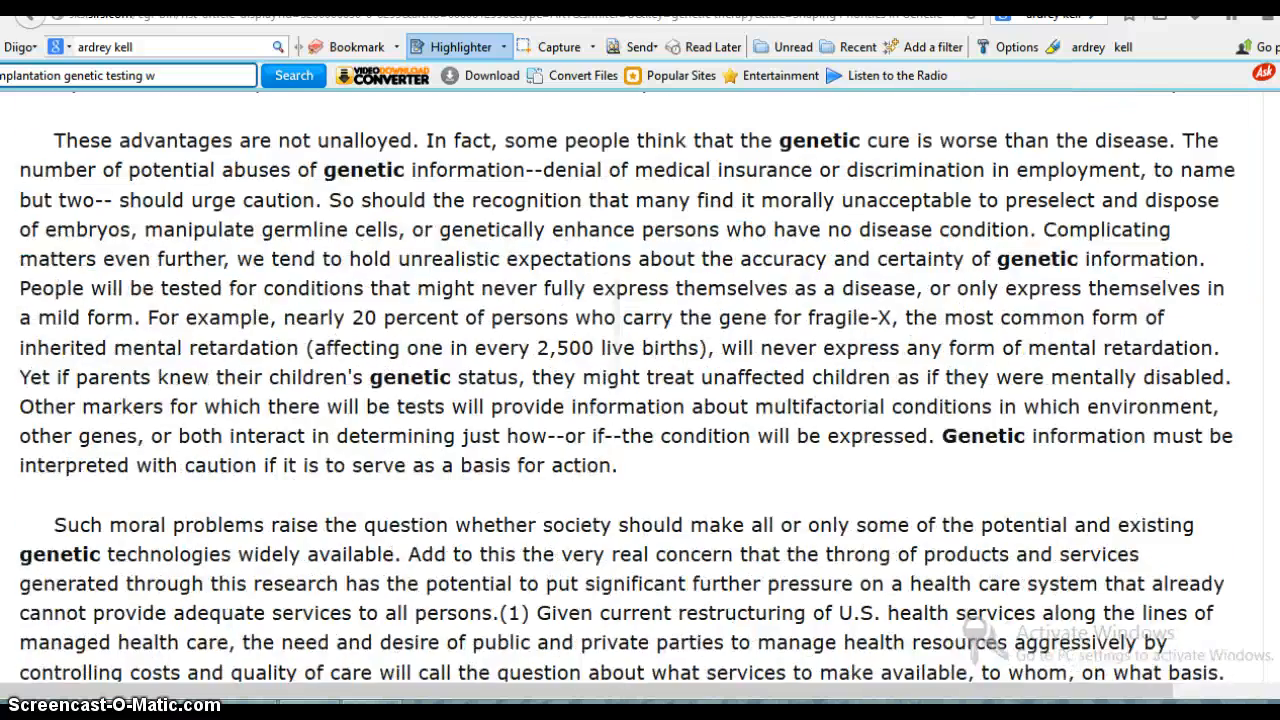
{"action": "scroll", "coordinate": [455, 253], "scroll_direction": "up", "scroll_amount": 4}
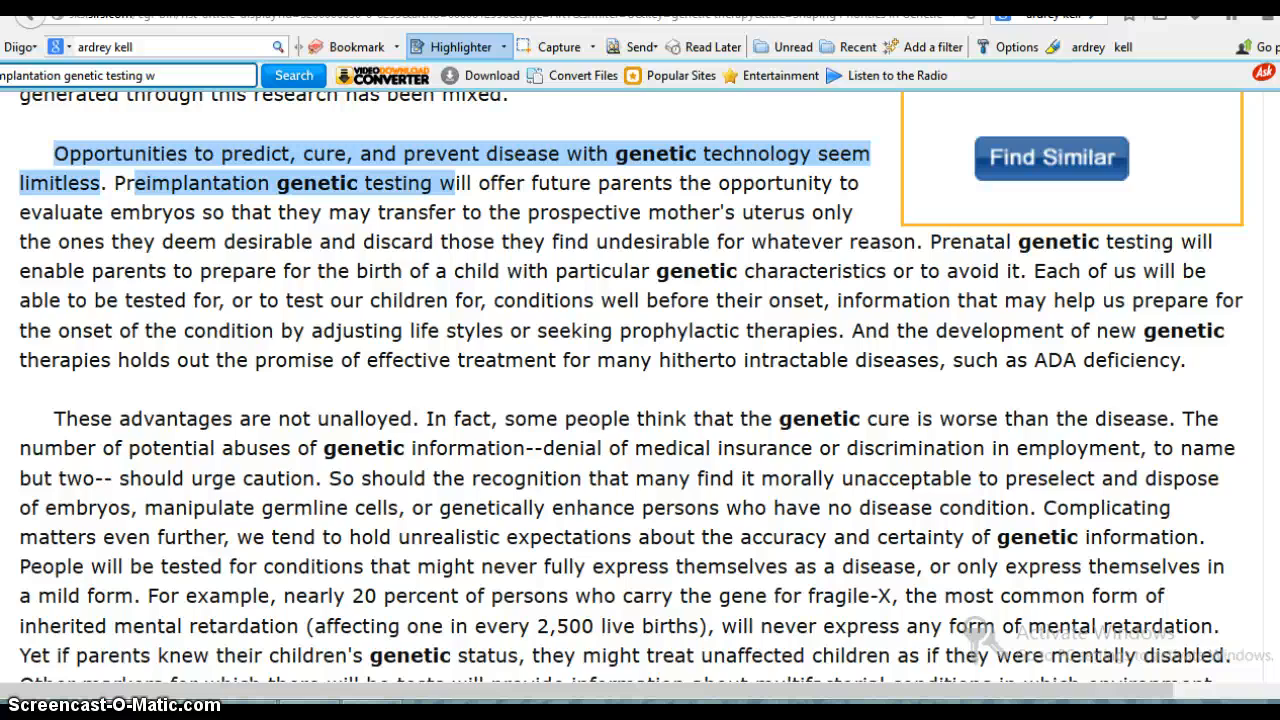
{"action": "left_click_drag", "start_coordinate": [942, 242], "coordinate": [1030, 272]}
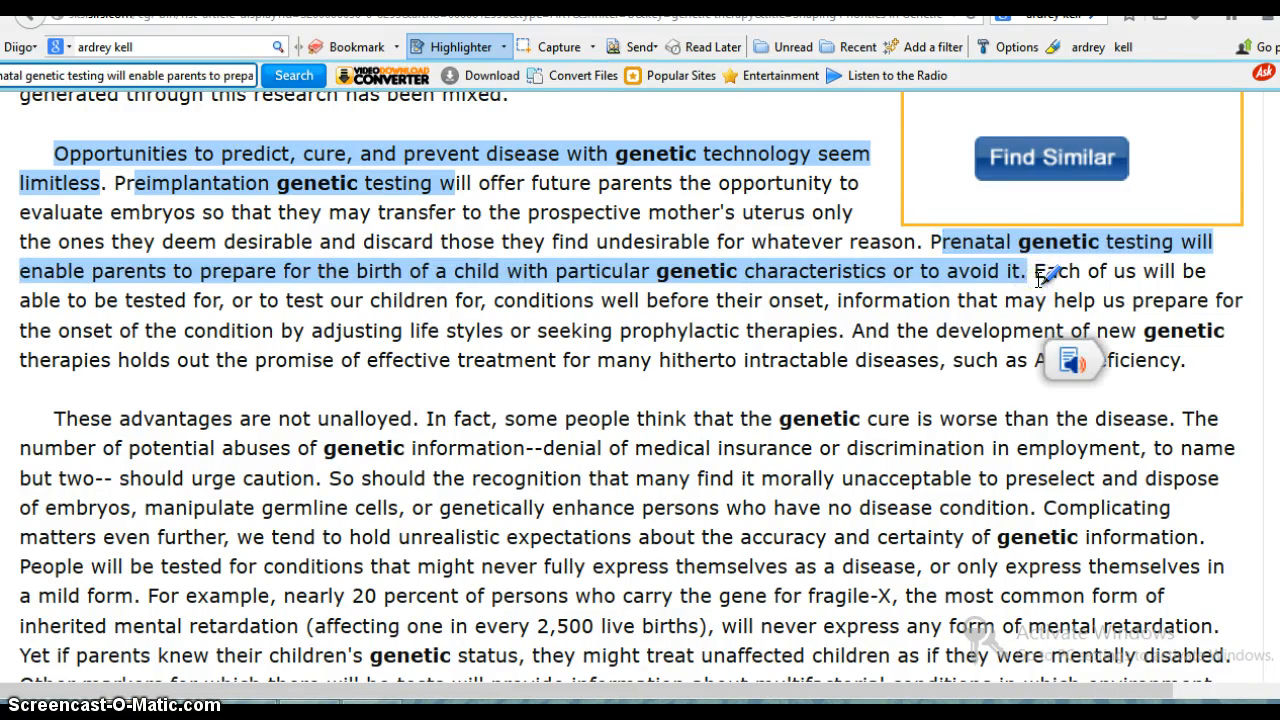
{"action": "scroll", "coordinate": [1040, 281], "scroll_direction": "down", "scroll_amount": 2}
{"action": "scroll", "coordinate": [1040, 281], "scroll_direction": "up", "scroll_amount": 3}
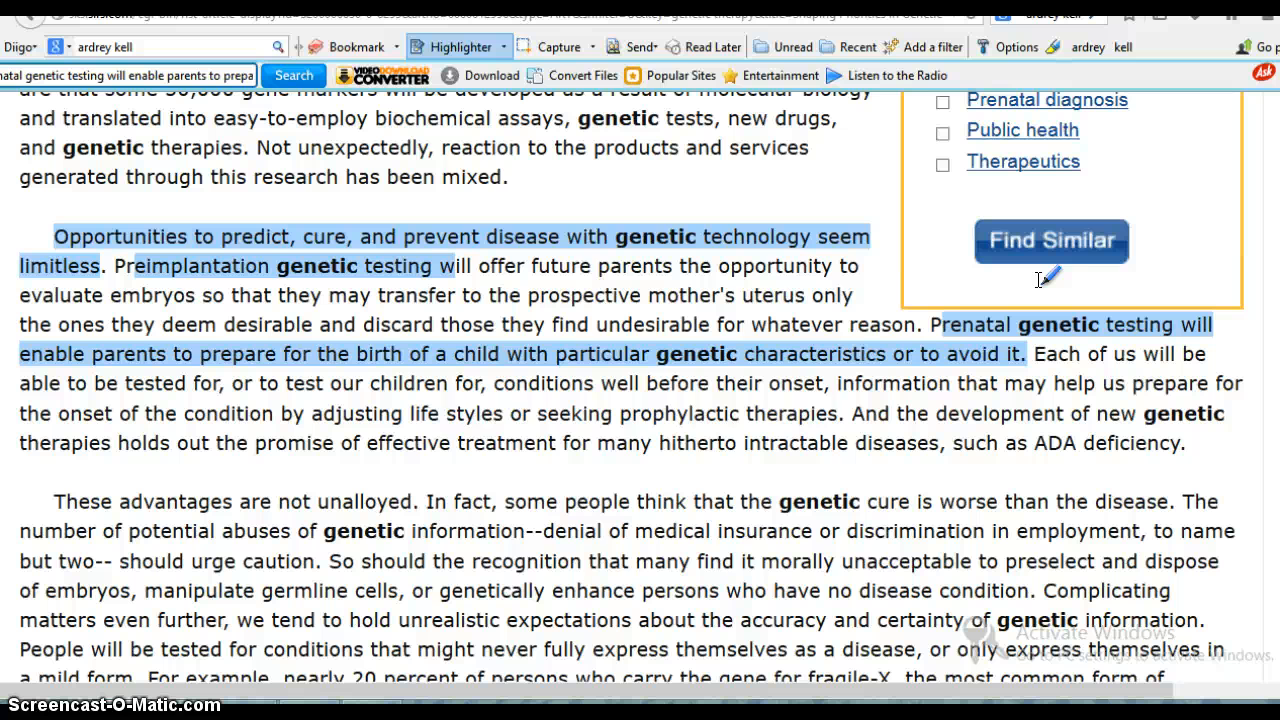
- Add the Comment button to the Diigo toolbar through its options and save the change
{"action": "left_click", "coordinate": [1008, 47]}
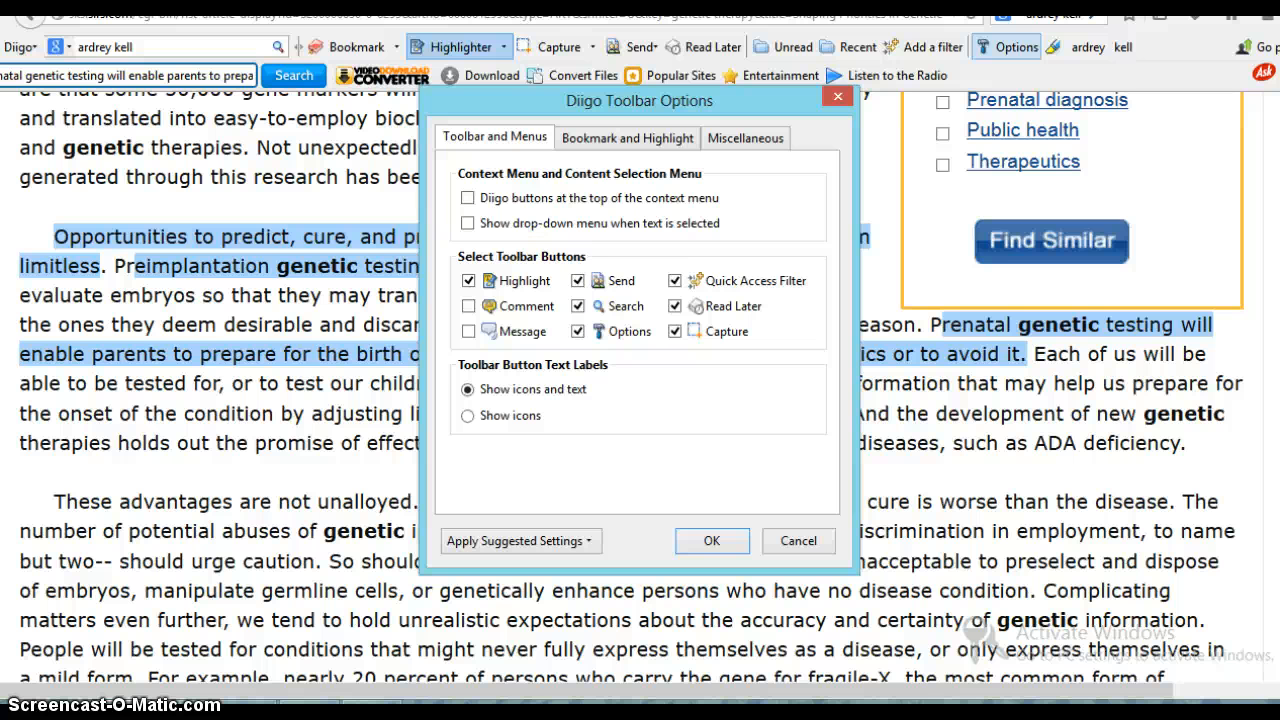
{"action": "left_click", "coordinate": [470, 306]}
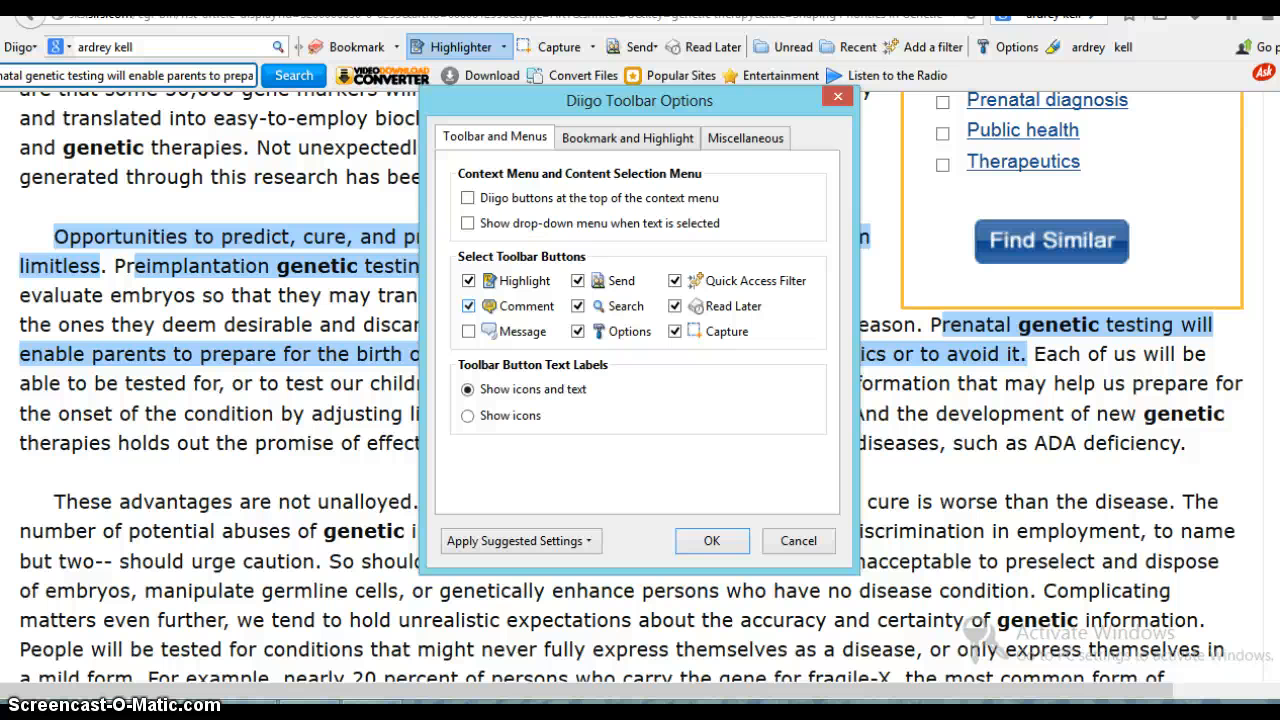
{"action": "left_click", "coordinate": [711, 540]}
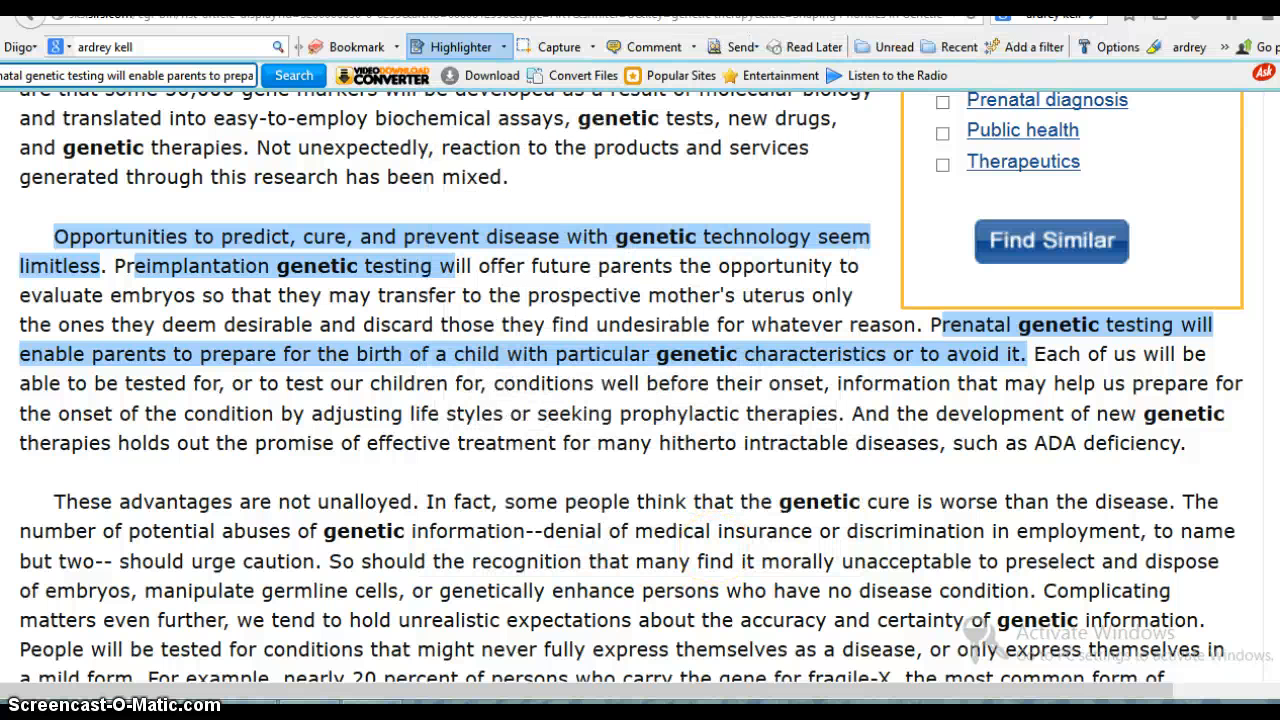
- Add a page comment to the article reading "Look up PGD or preimplantation genetic testing"
{"action": "left_click", "coordinate": [644, 45]}
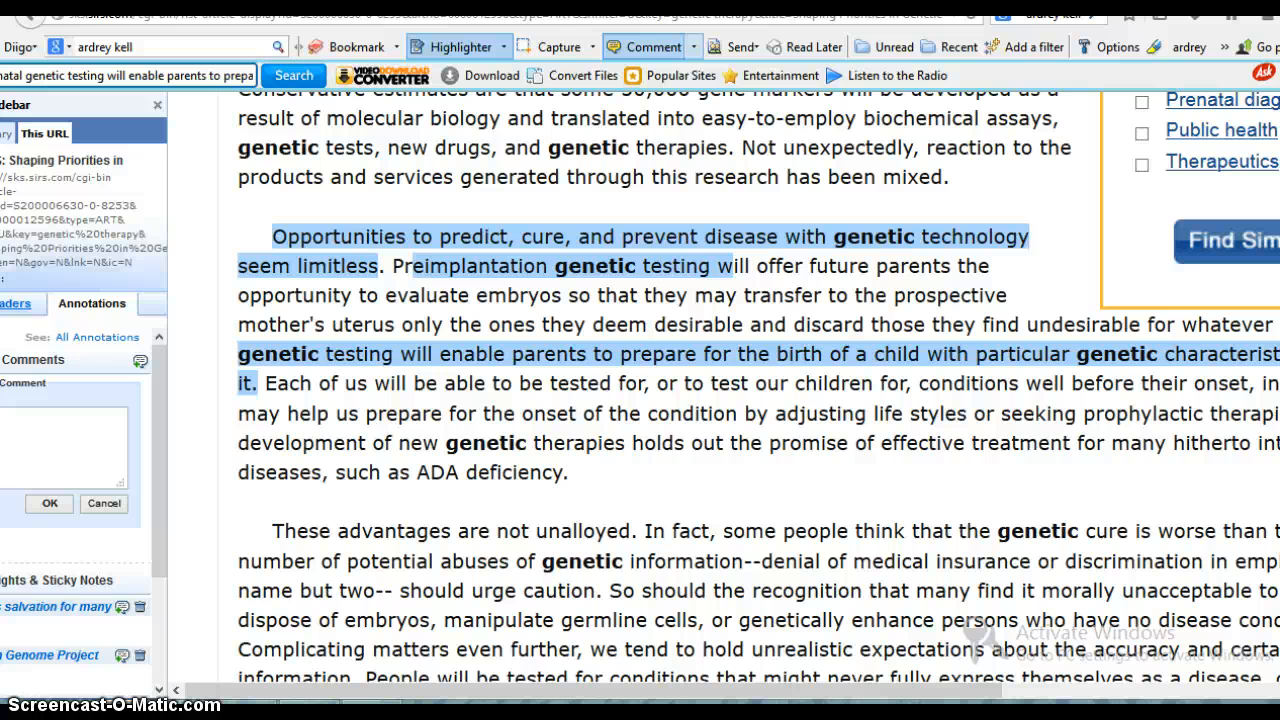
{"action": "type", "text": "p PGD or preimplantation"}
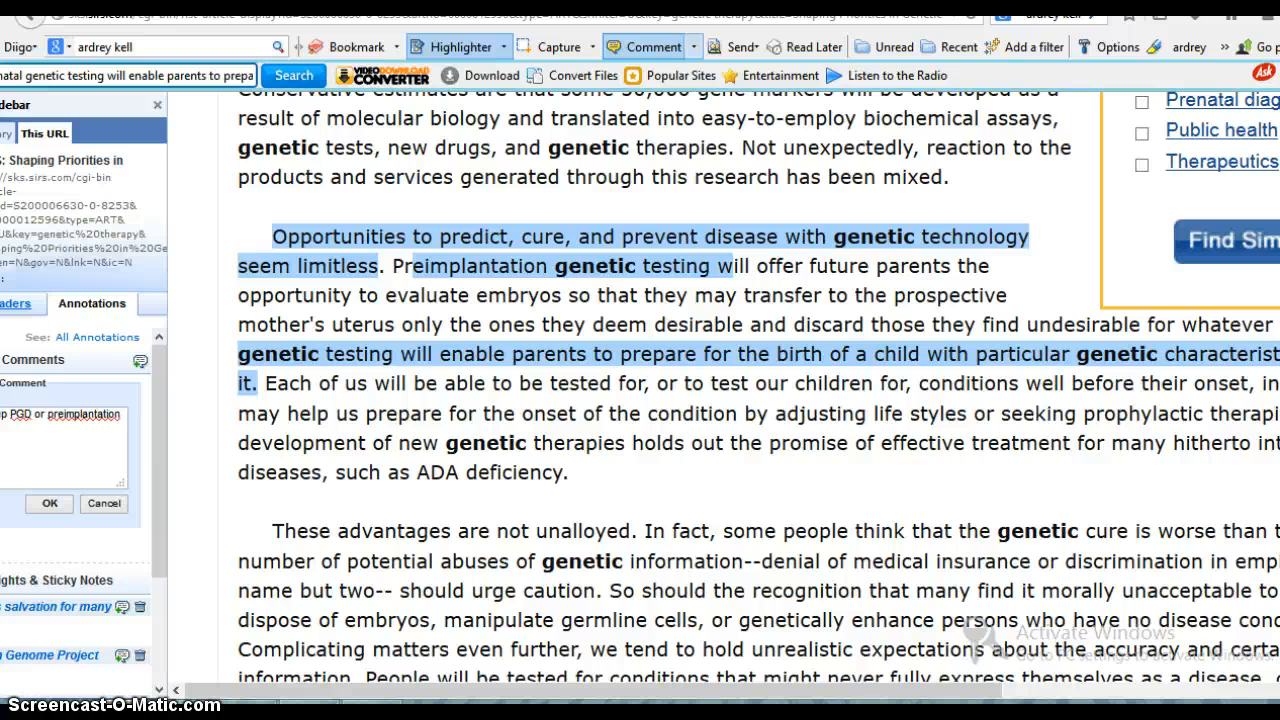
{"action": "type", "text": "genetic testing"}
{"action": "left_click", "coordinate": [49, 503]}
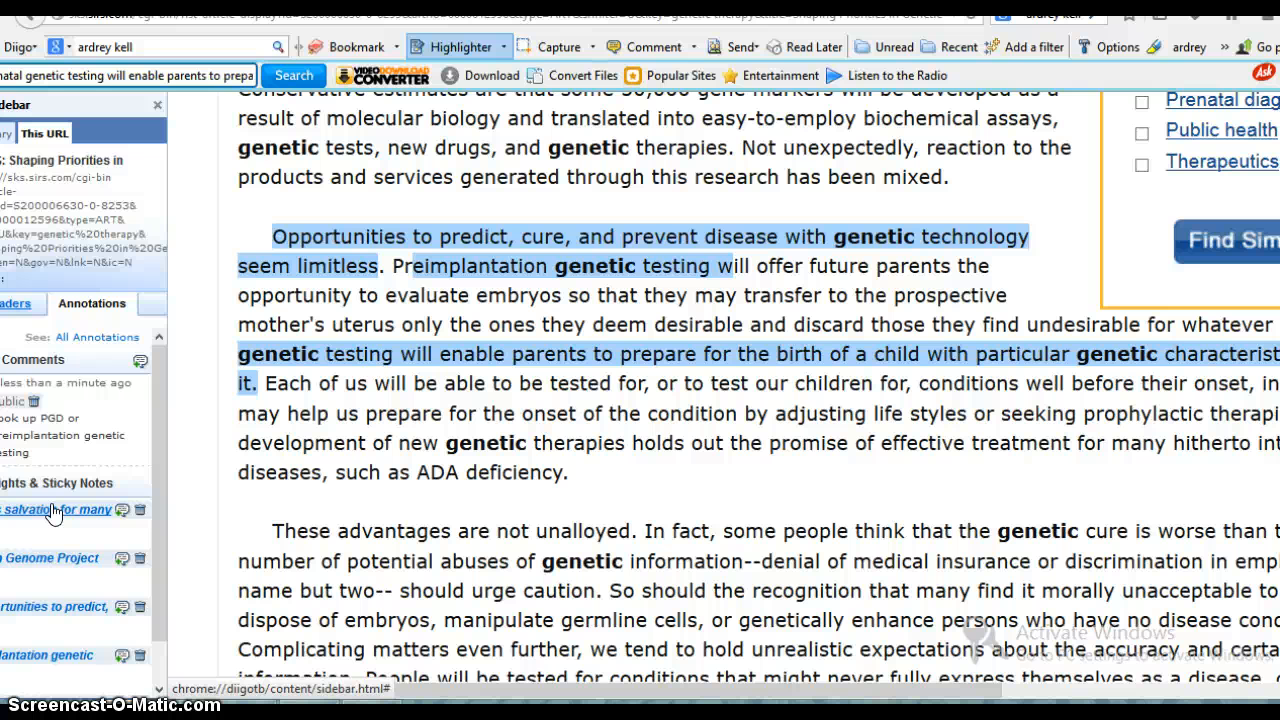
- Add a floating sticky note beside the article's second paragraph and enter "Look up PGD-preimplantation gentic testing-for further info"
{"action": "right_click", "coordinate": [240, 224]}
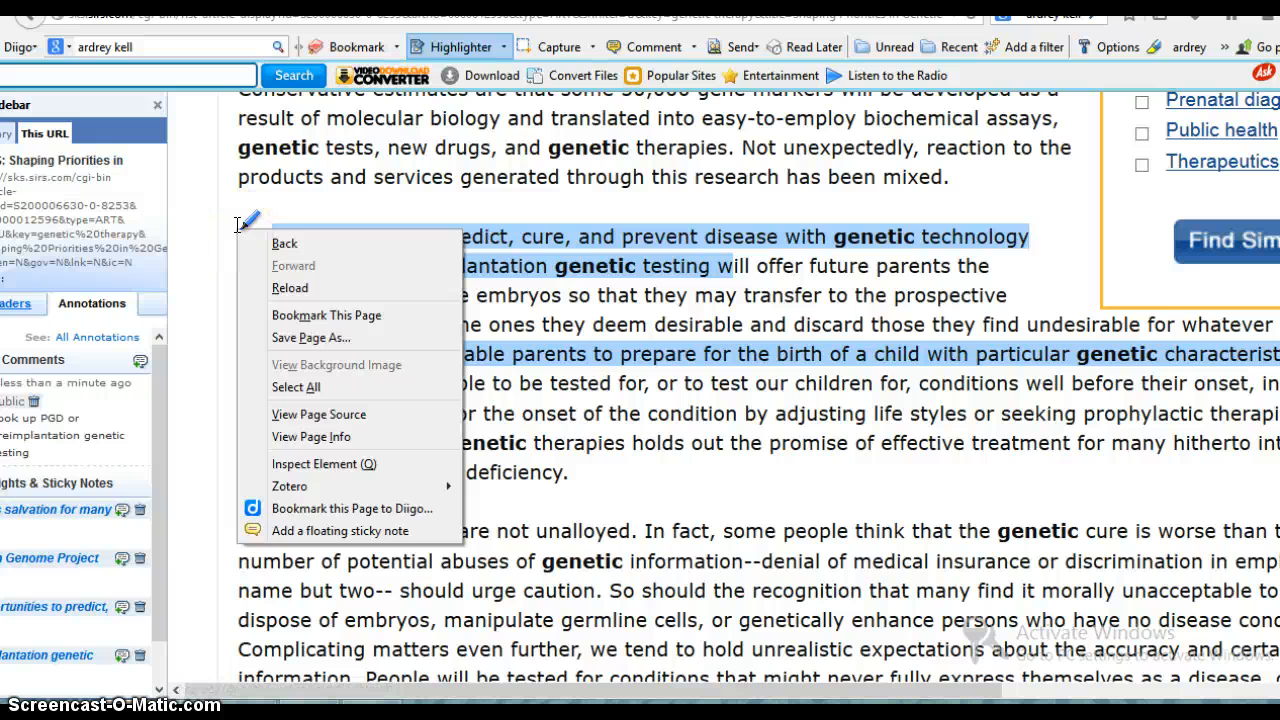
{"action": "left_click", "coordinate": [345, 528]}
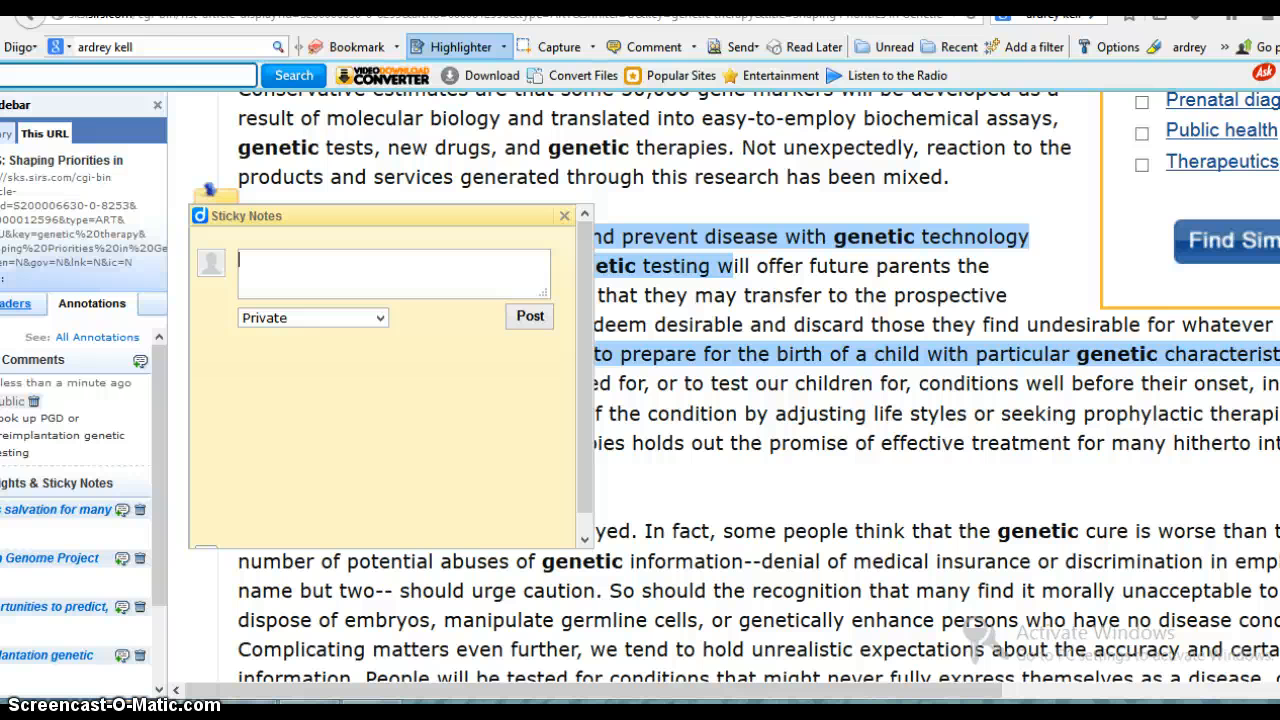
{"action": "type", "text": "Look up PGD-preimp"}
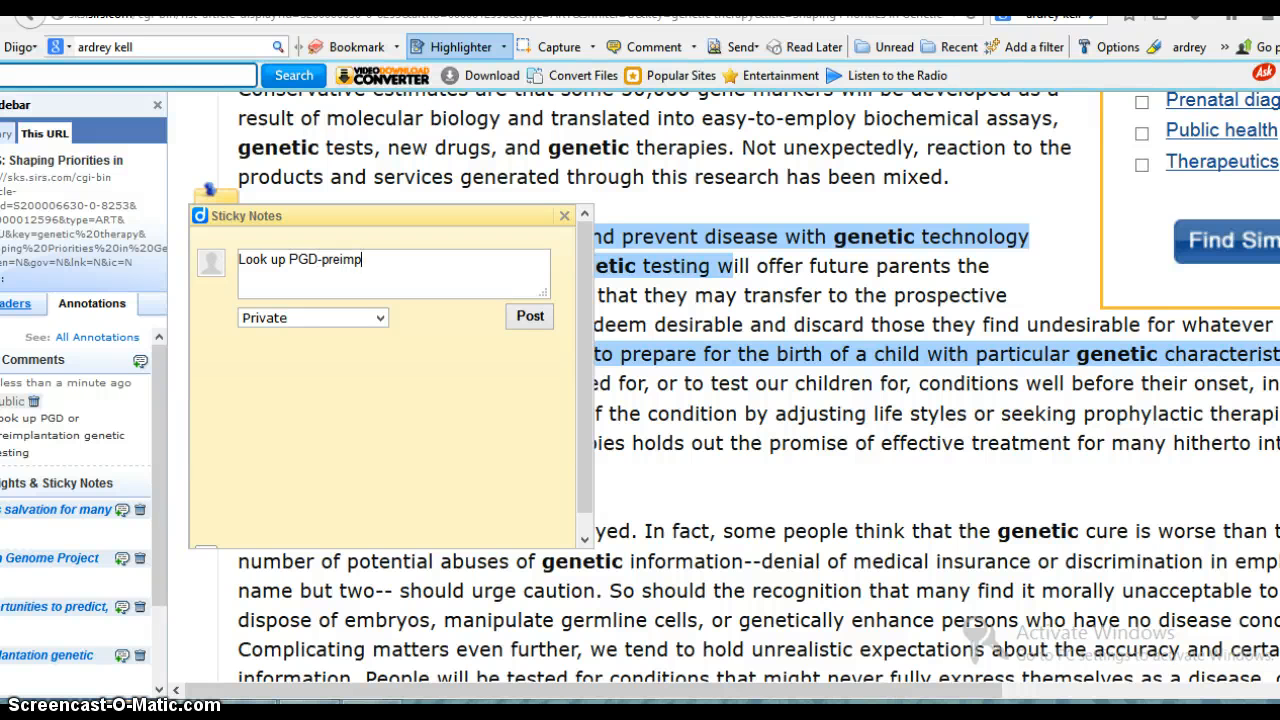
{"action": "type", "text": "lantation gentic te"}
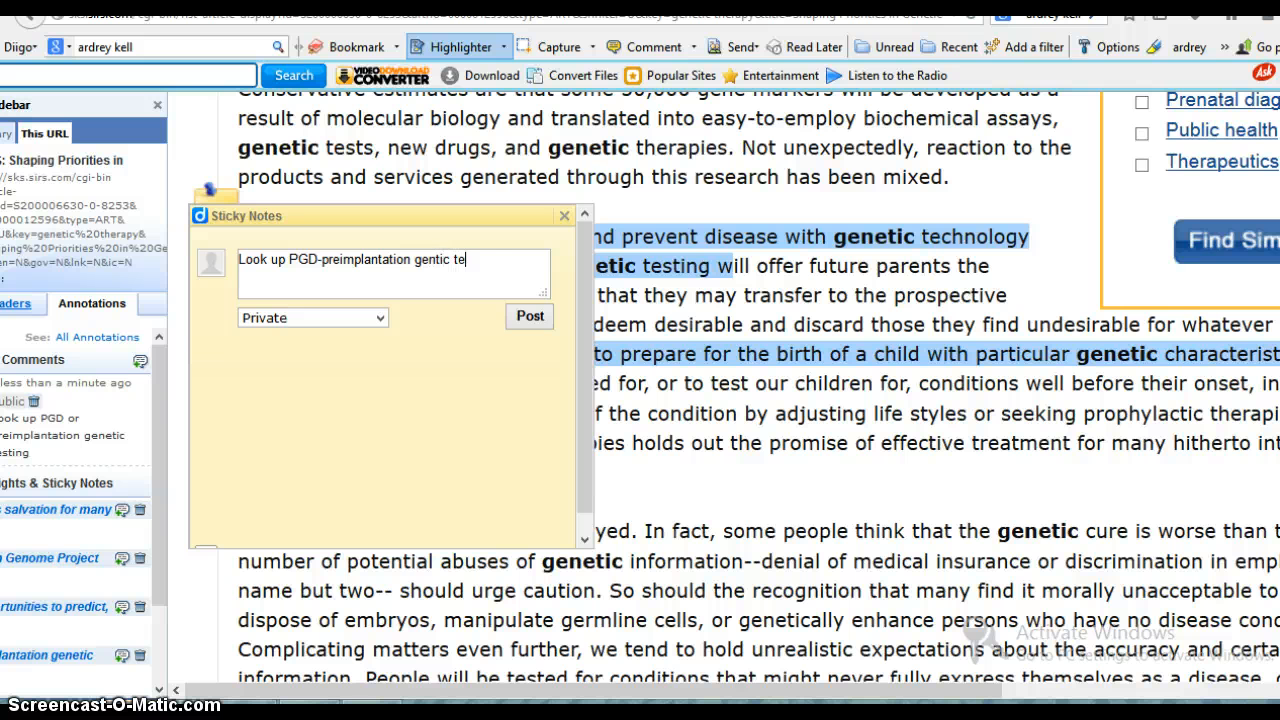
{"action": "type", "text": "sting-for furthe ring"}
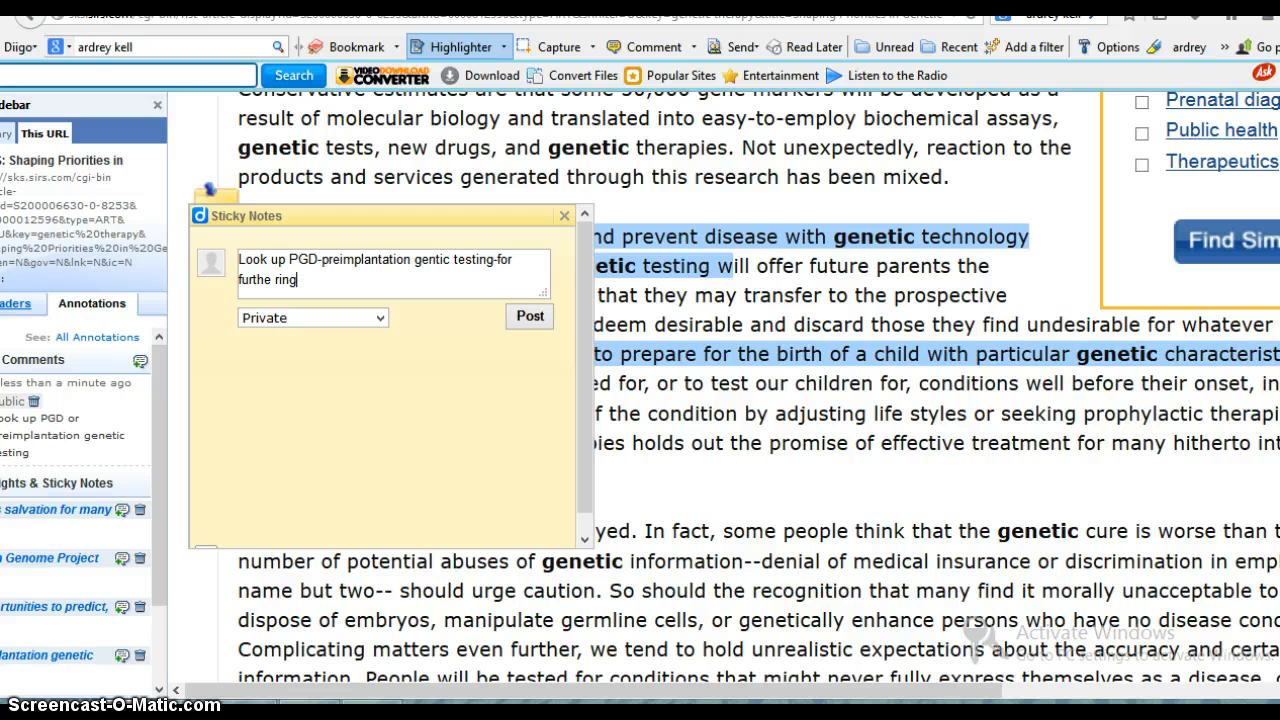
{"action": "key", "text": "BackSpace"}
{"action": "key", "text": "BackSpace"}
{"action": "key", "text": "BackSpace"}
{"action": "key", "text": "BackSpace"}
{"action": "key", "text": "BackSpace"}
{"action": "key", "text": "BackSpace"}
{"action": "type", "text": "er info about how gentic te"}
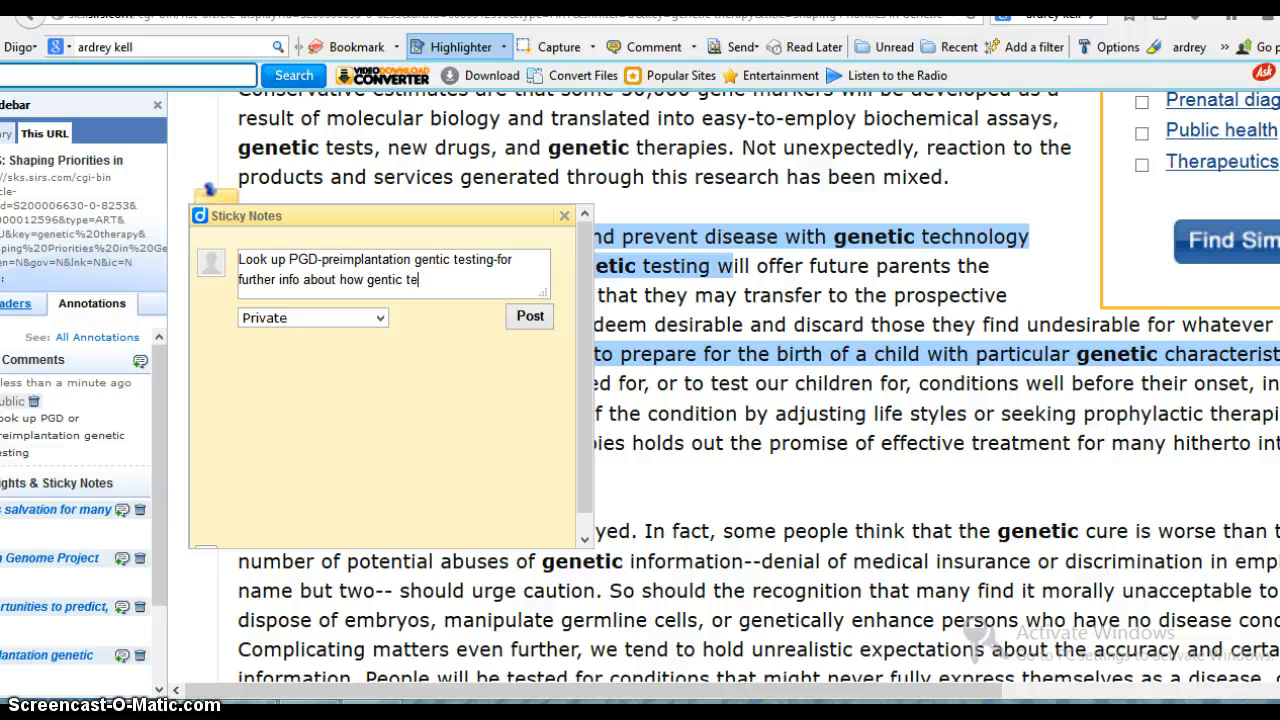
{"action": "type", "text": "sting is improving the "}
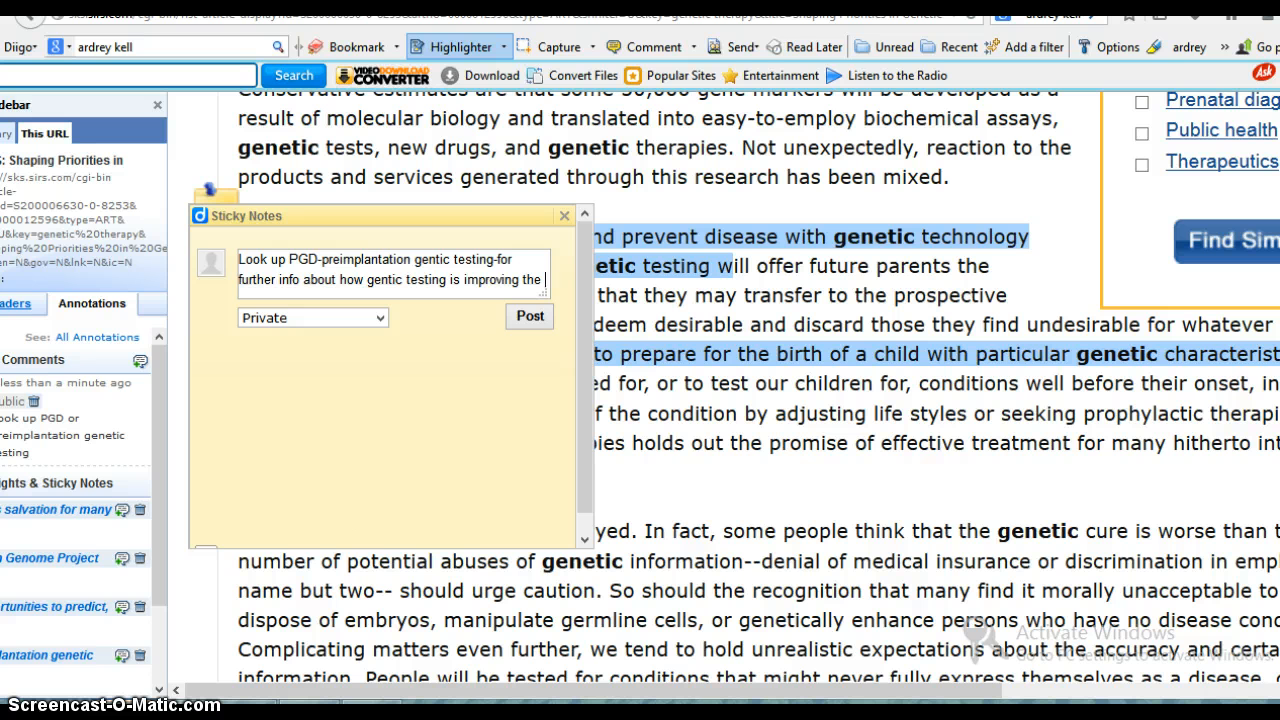
{"action": "type", "text": "health of "}
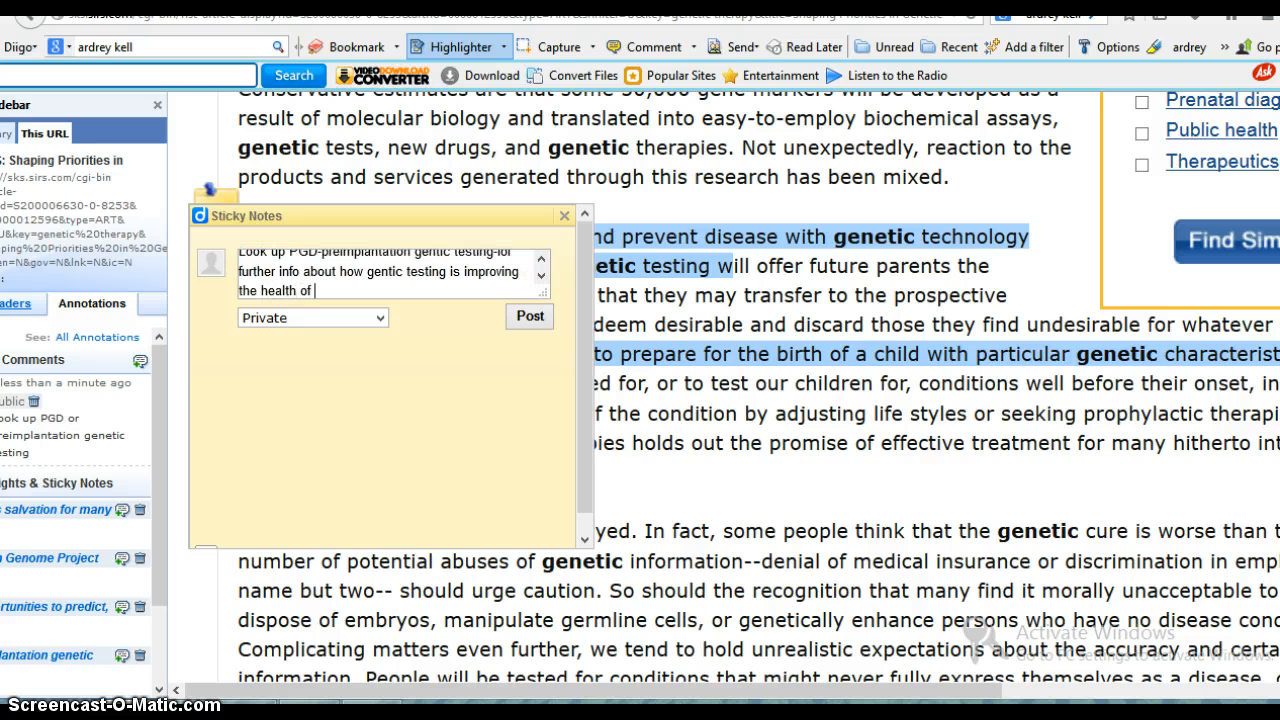
{"action": "type", "text": "peopel with known "}
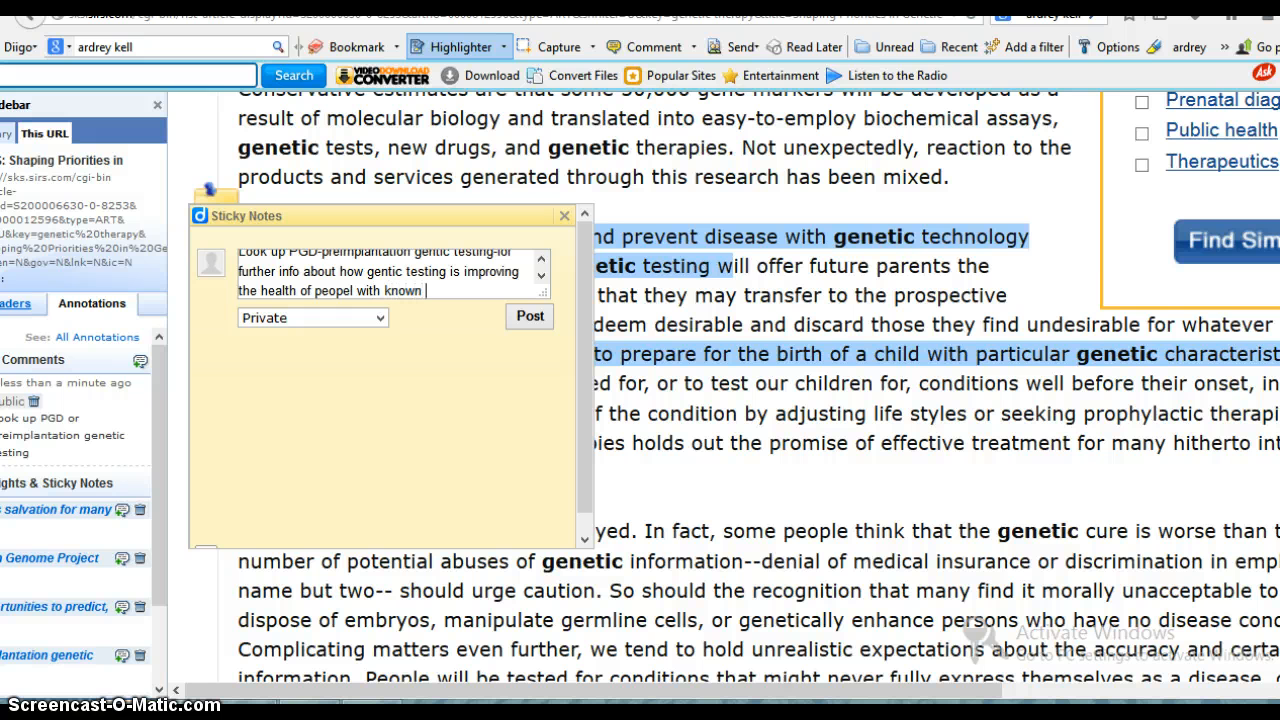
{"action": "type", "text": "gentic disorder"}
- Continue the note with "about how gentic testing is improving the health of peopel with known gentic disorder", post it as private and close it
{"action": "left_click", "coordinate": [528, 318]}
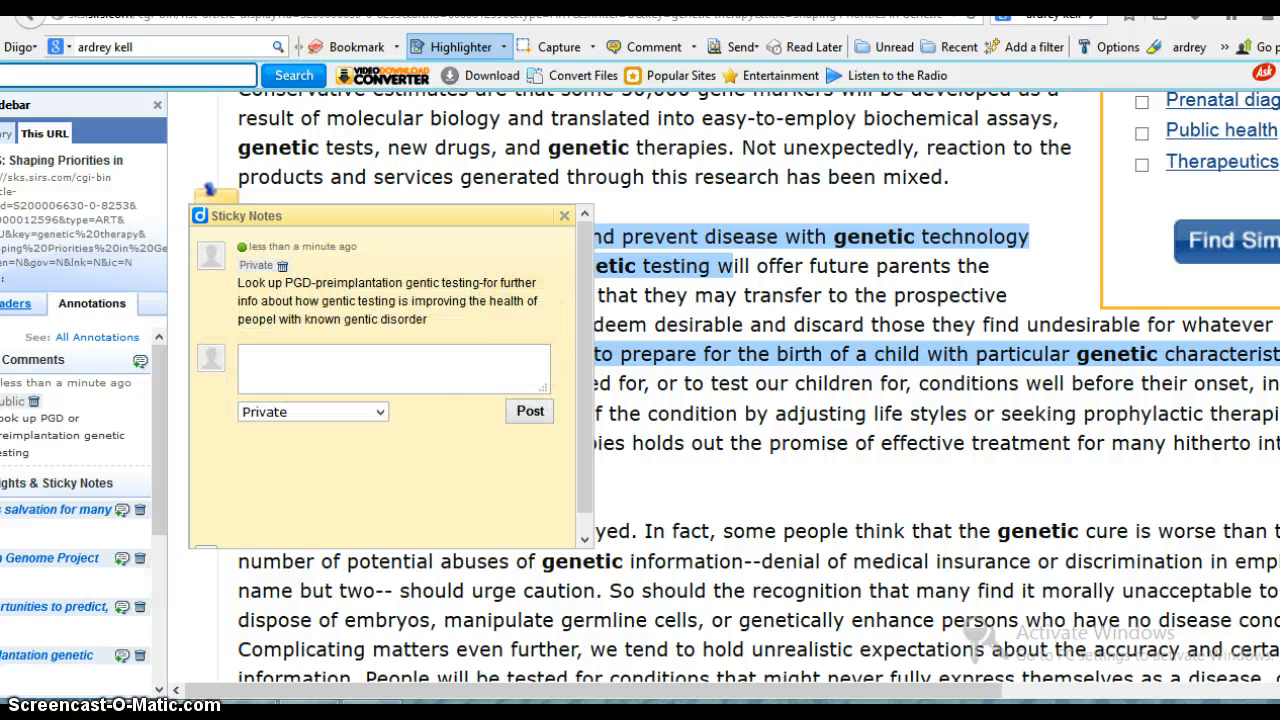
{"action": "left_click", "coordinate": [564, 215]}
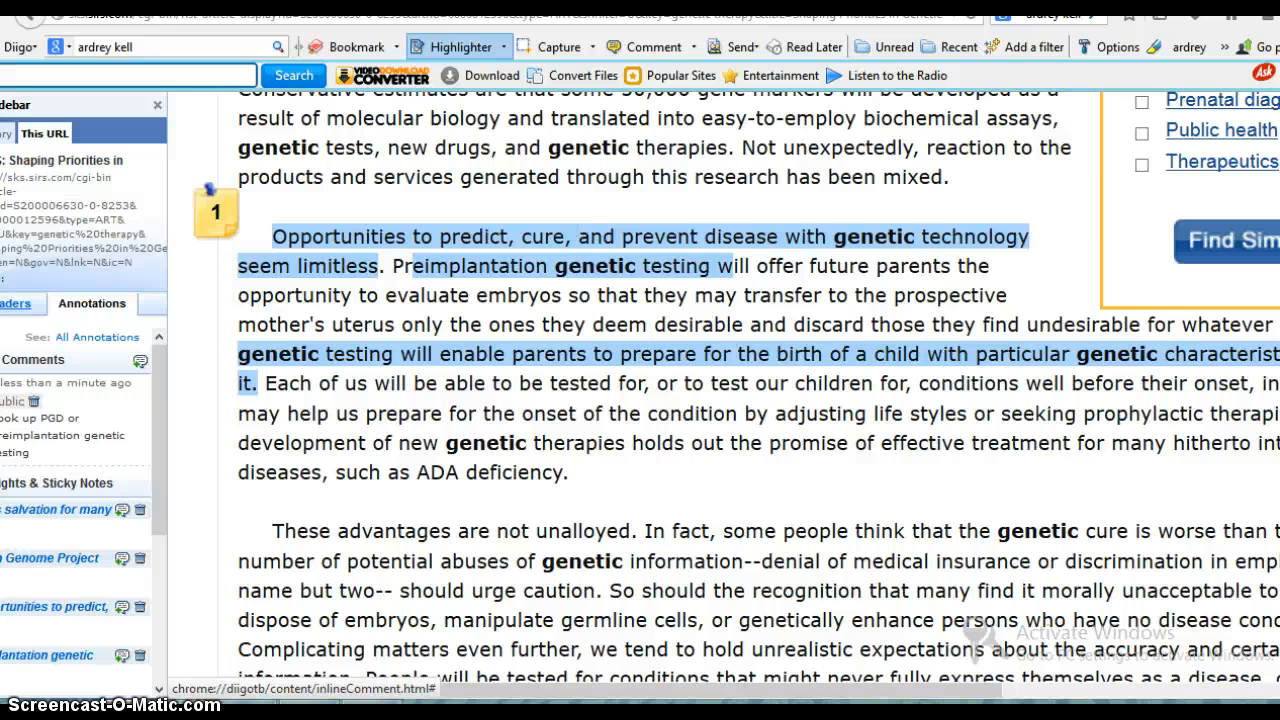
- Close the Diigo sidebar and highlight the fourth paragraph's passage from "Given current restructuring of U.S. health services" through "priorities be set?"
{"action": "scroll", "coordinate": [566, 224], "scroll_direction": "down", "scroll_amount": 3}
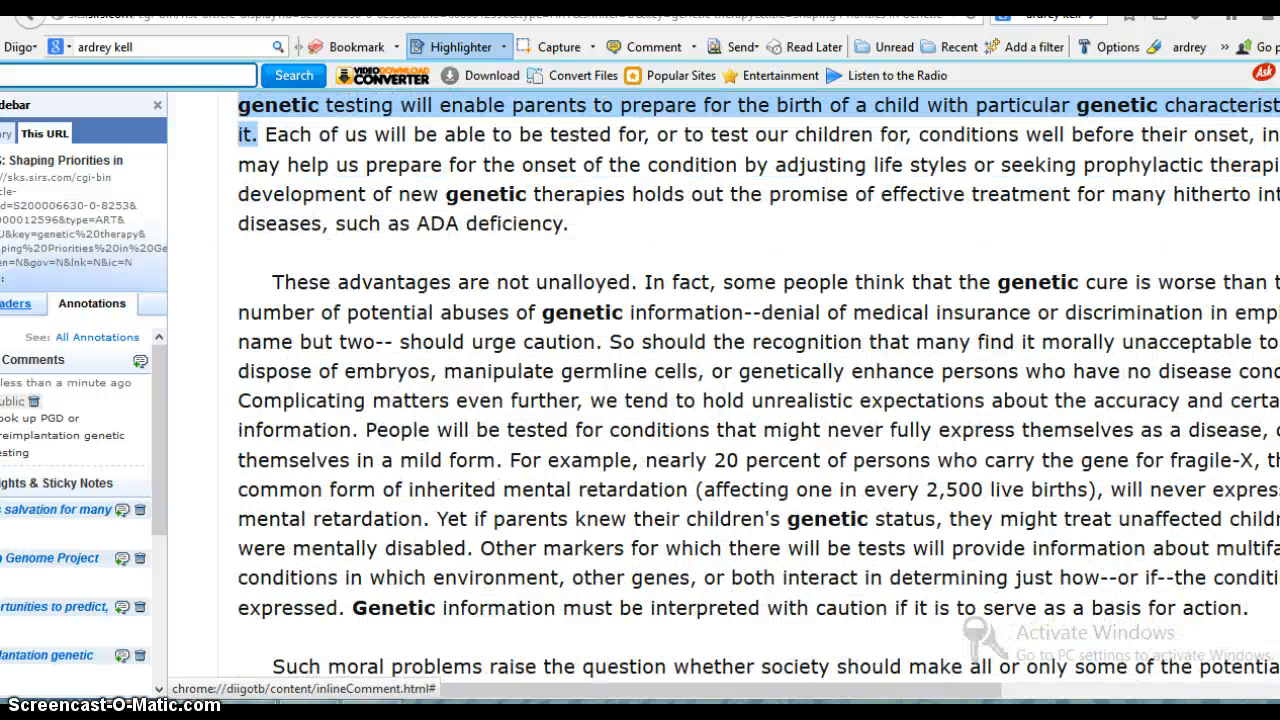
{"action": "left_click", "coordinate": [157, 104]}
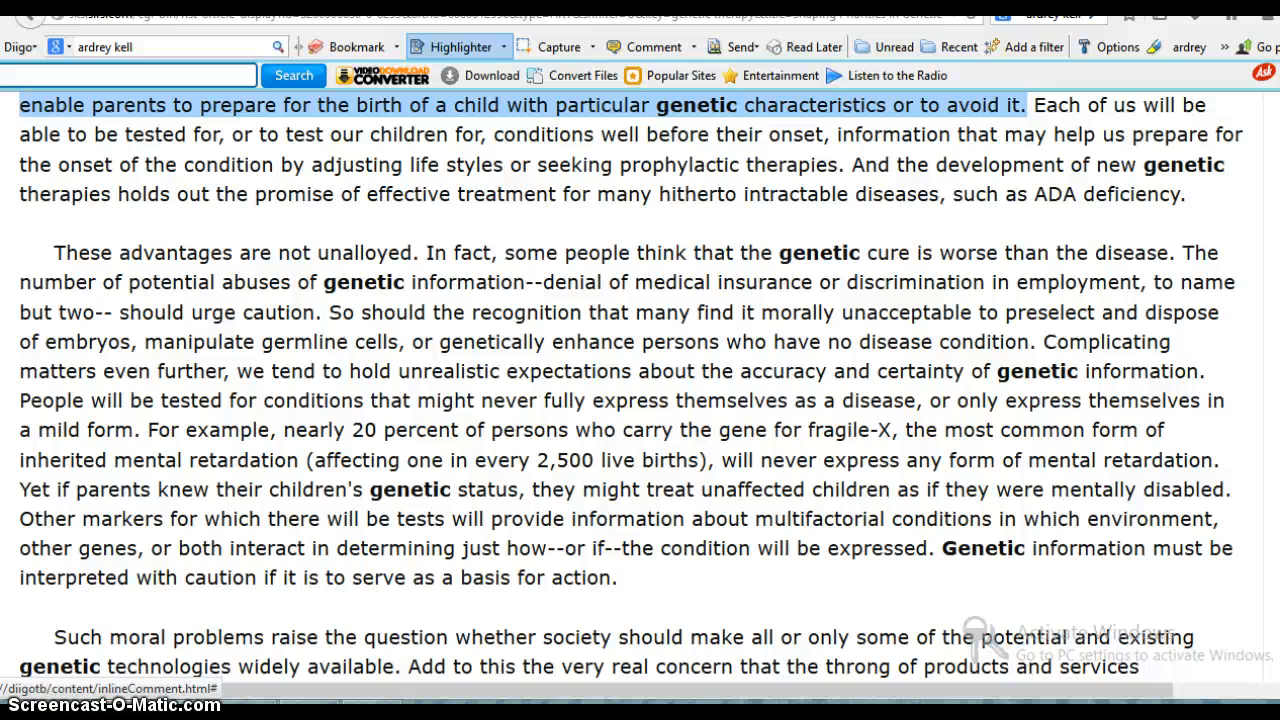
{"action": "scroll", "coordinate": [970, 630], "scroll_direction": "down", "scroll_amount": 3}
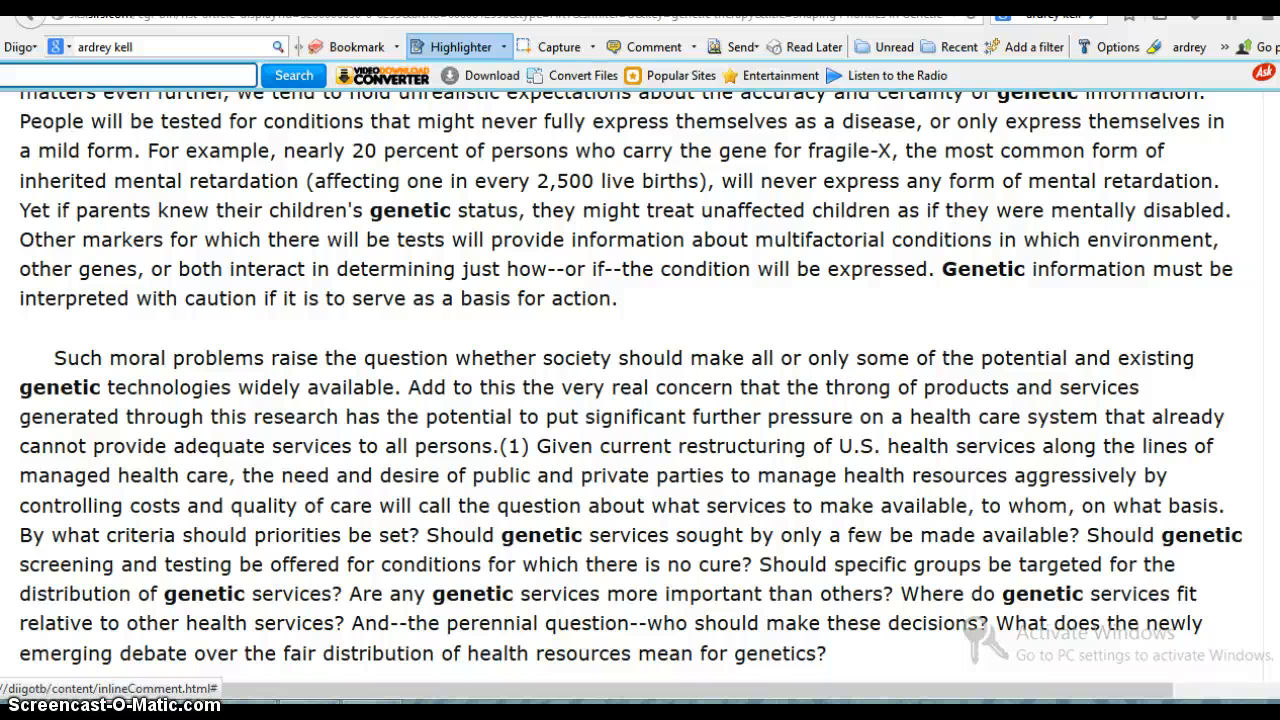
{"action": "left_click_drag", "start_coordinate": [550, 446], "coordinate": [420, 530]}
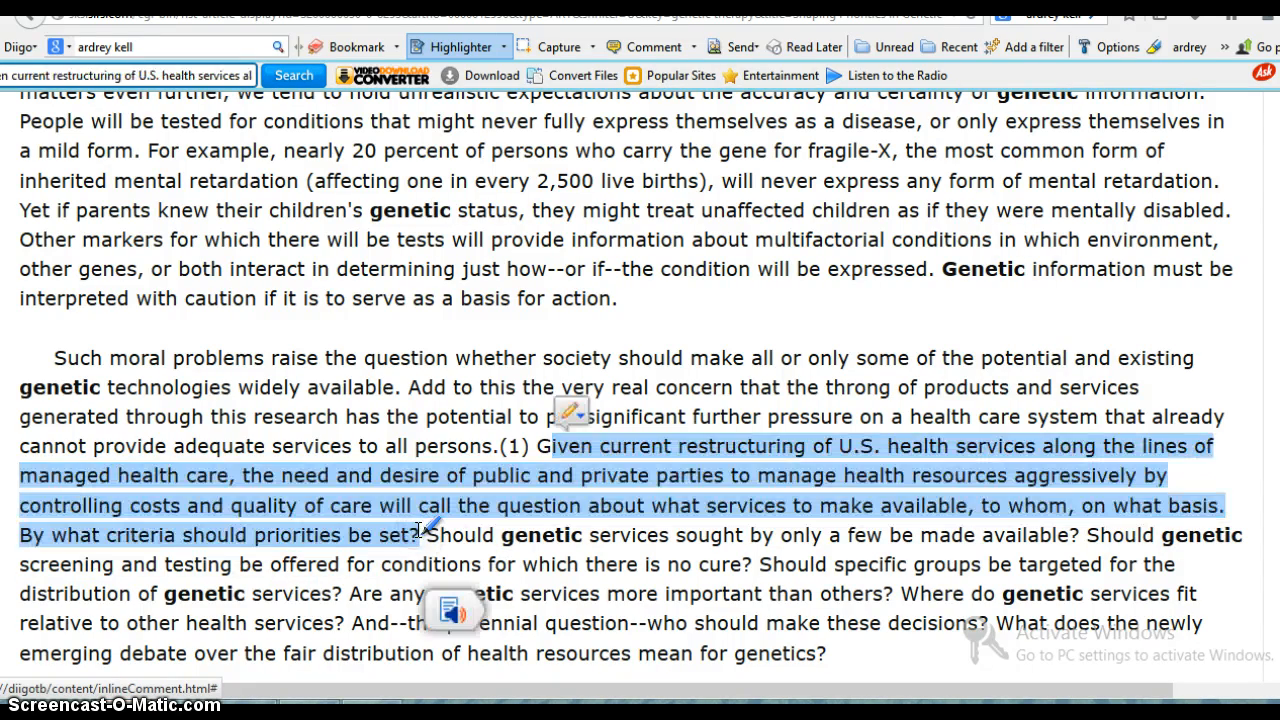
- Add a floating sticky note by the fourth paragraph reading "If a patient knows they carry a genetic disease, it should be covered in insurance plan"
{"action": "scroll", "coordinate": [420, 530], "scroll_direction": "down", "scroll_amount": 4}
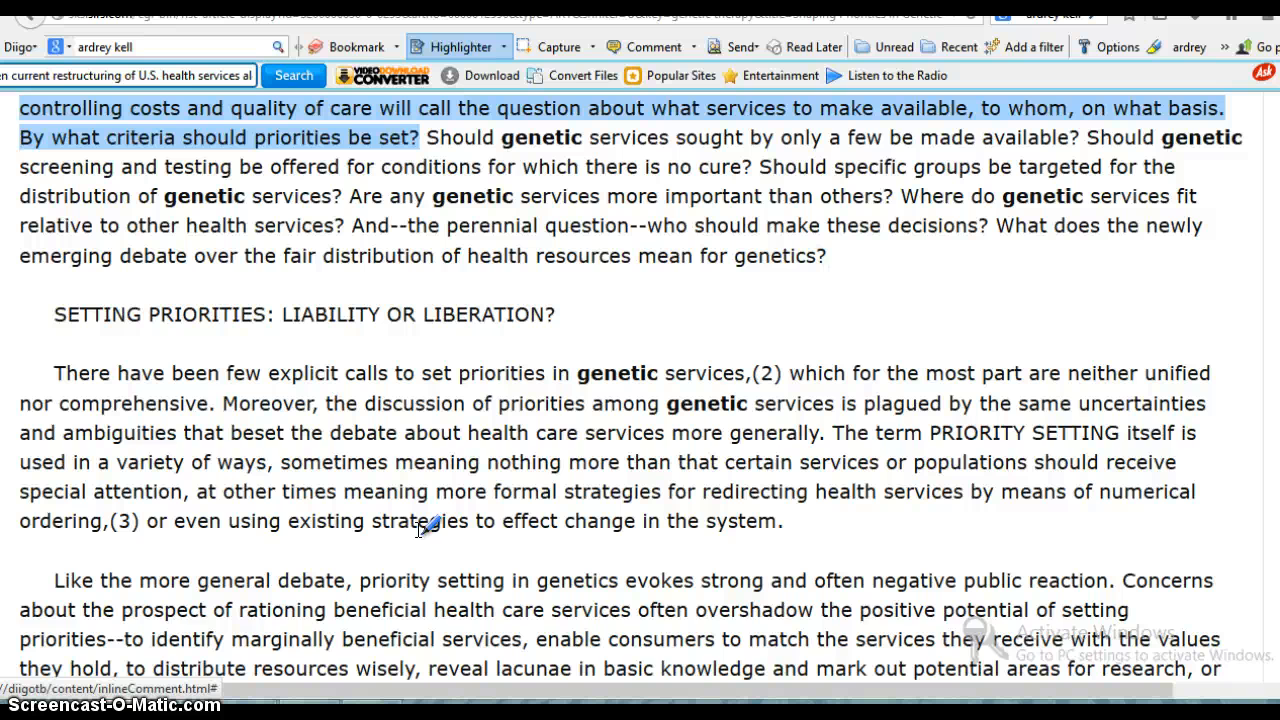
{"action": "scroll", "coordinate": [420, 528], "scroll_direction": "up", "scroll_amount": 2}
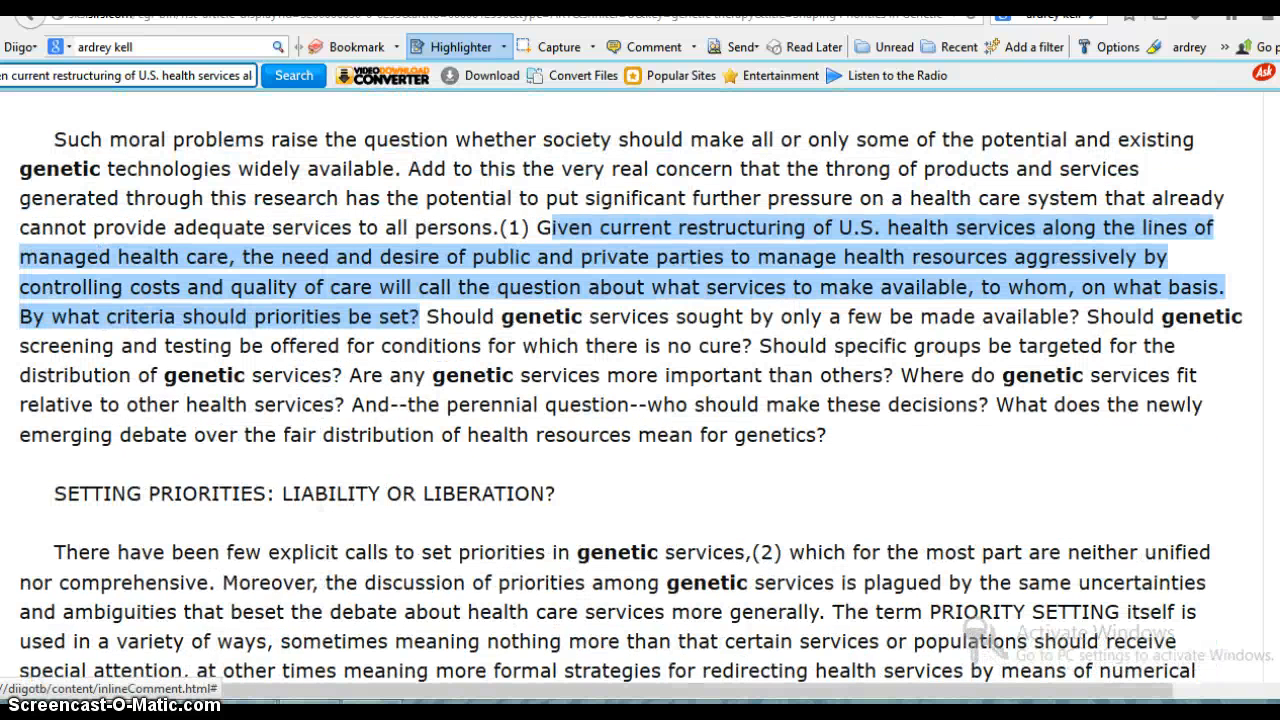
{"action": "right_click", "coordinate": [953, 461]}
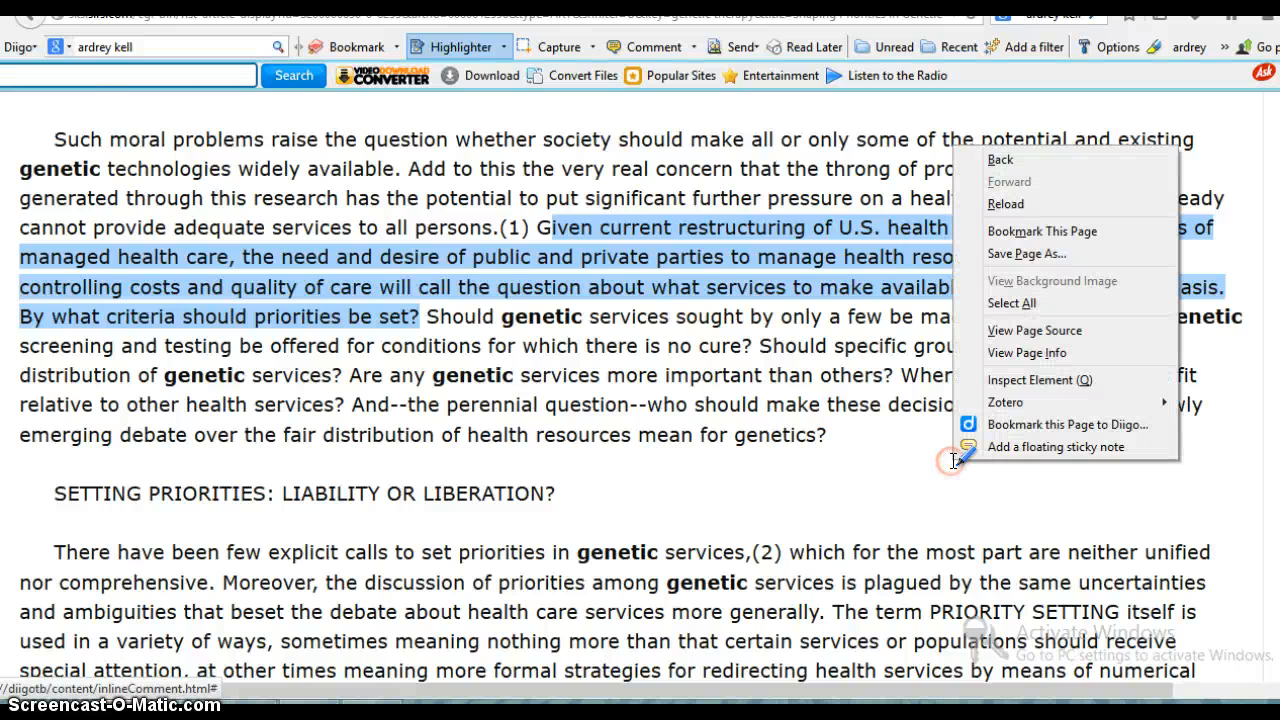
{"action": "left_click", "coordinate": [966, 446]}
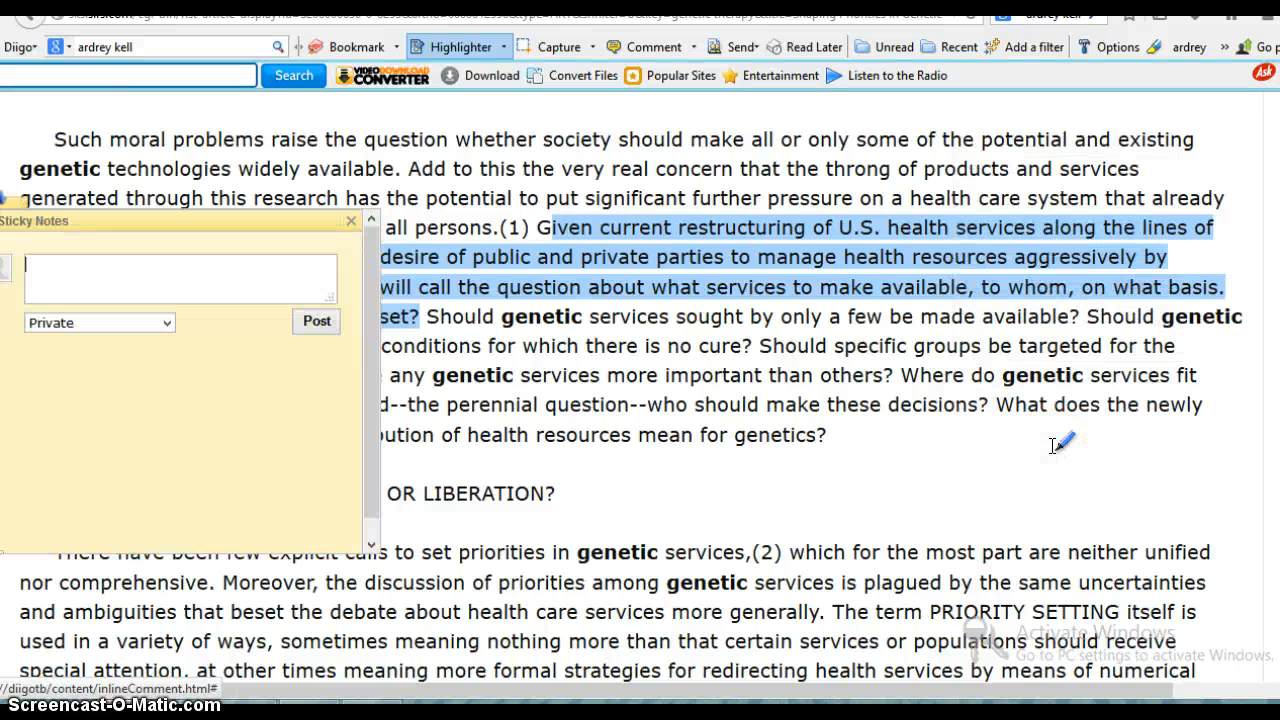
{"action": "type", "text": "If a patient knows th"}
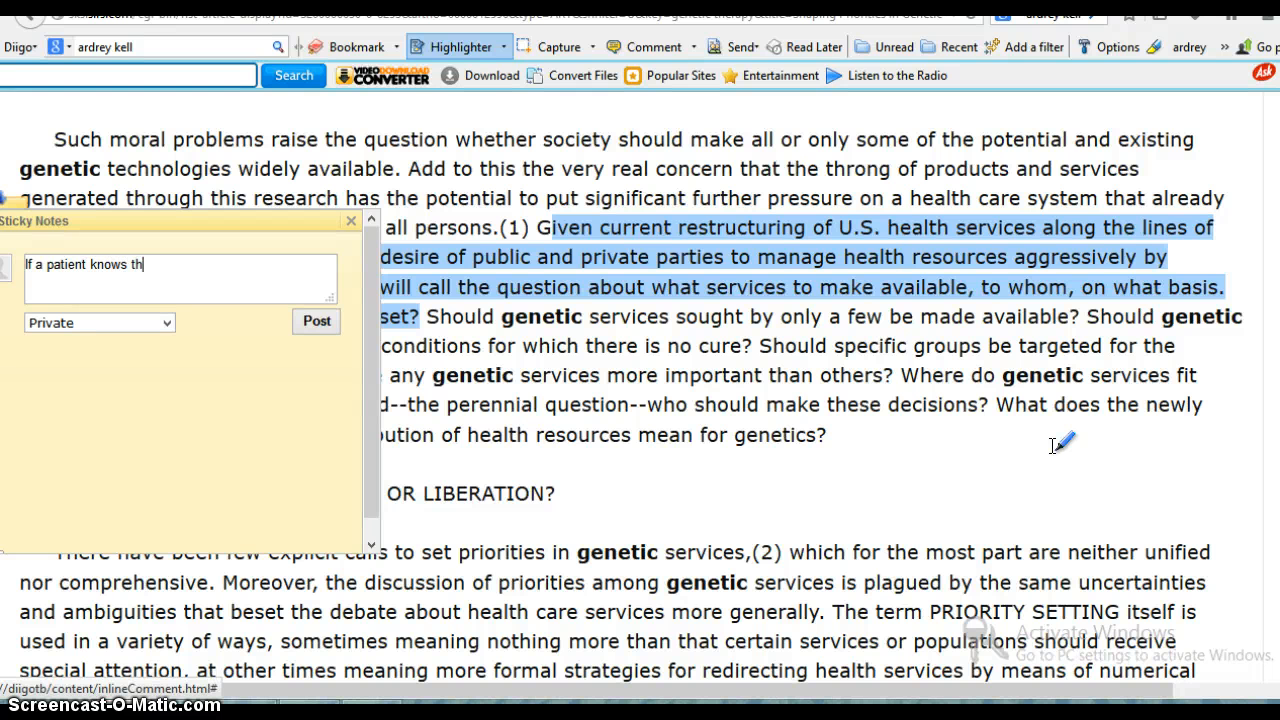
{"action": "type", "text": "ey carry a gent"}
{"action": "type", "text": "ic"}
{"action": "key", "text": "BackSpace"}
{"action": "key", "text": "BackSpace"}
{"action": "key", "text": "BackSpace"}
{"action": "key", "text": "BackSpace"}
{"action": "type", "text": "etic disease."}
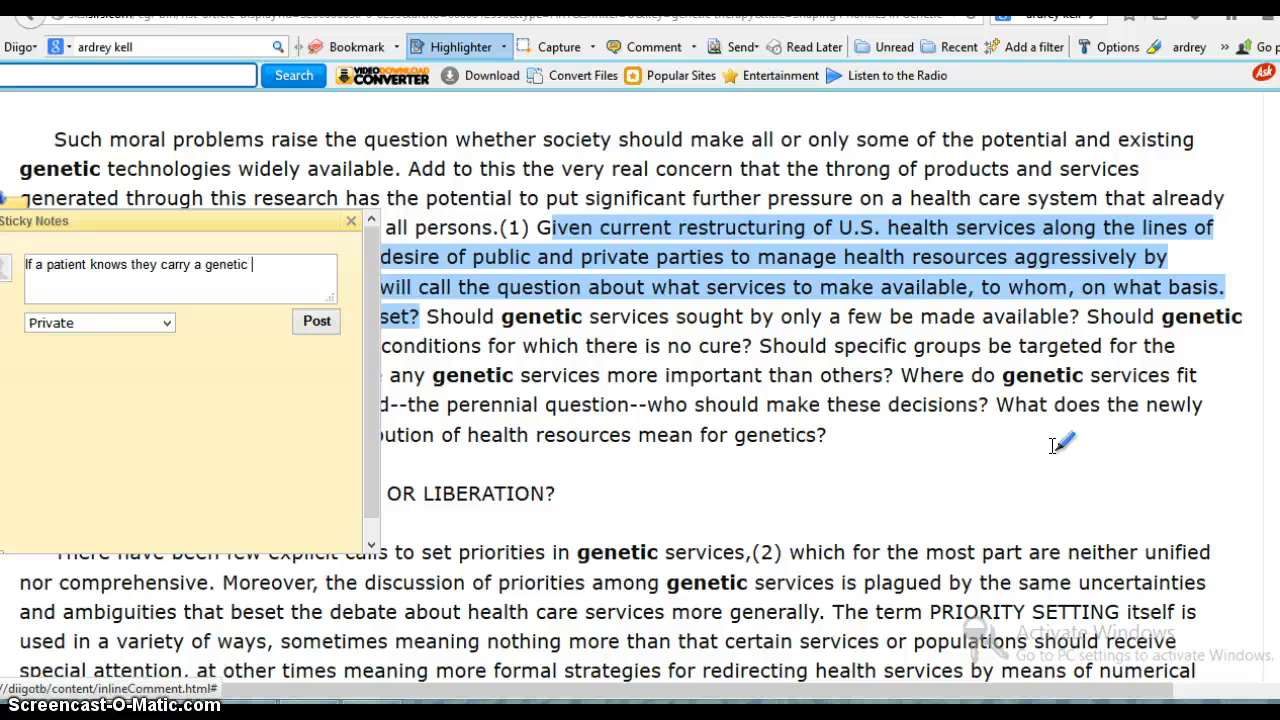
{"action": "key", "text": "BackSpace"}
{"action": "type", "text": ", it should be covered in "}
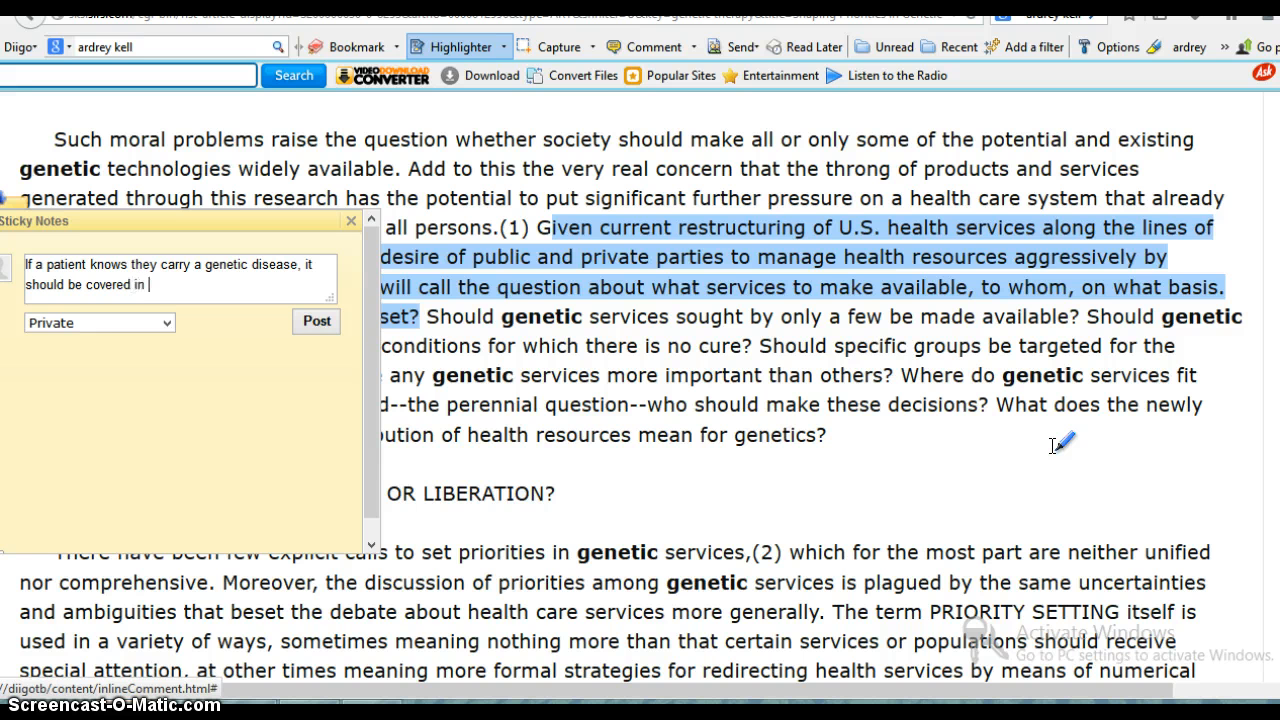
{"action": "type", "text": "insurance plan.  Preventing"}
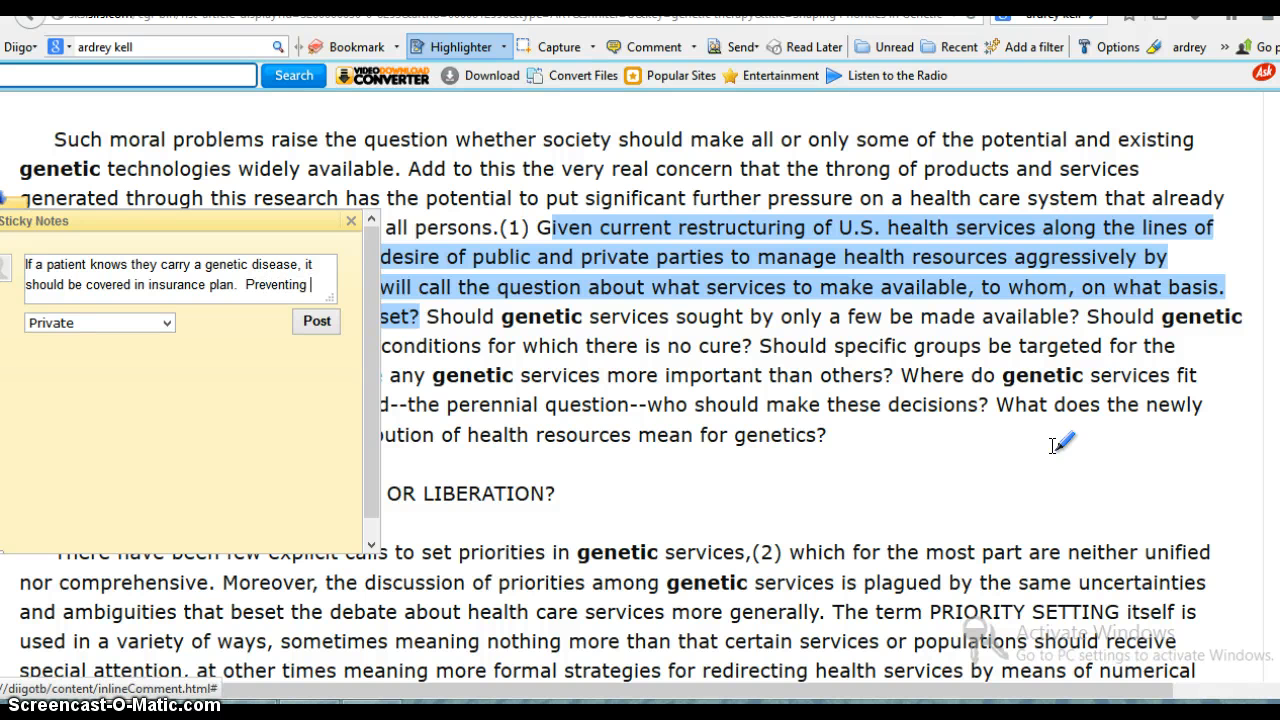
{"action": "type", "text": " geneti"}
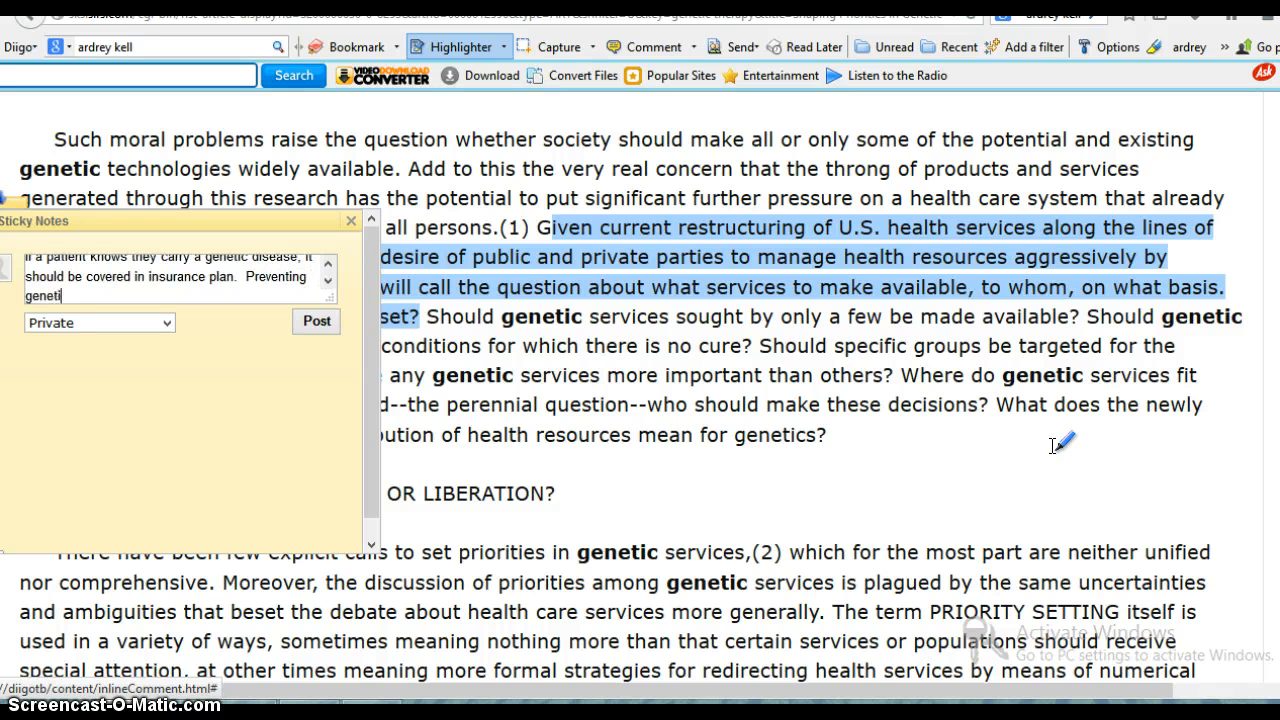
{"action": "type", "text": "c disease can save in m"}
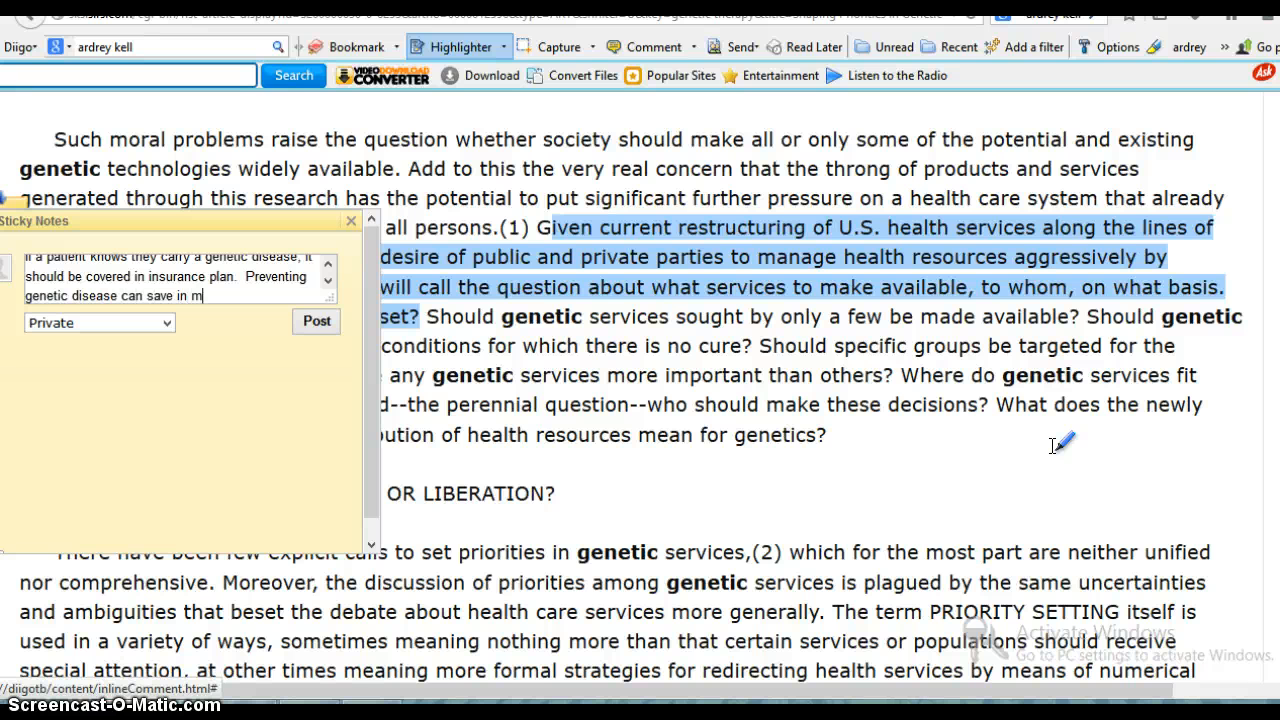
{"action": "type", "text": "edical costs"}
- Add the sentence "Preventing genetic disease can save in medical costs" to the note, post it as private and close it
{"action": "left_click", "coordinate": [320, 320]}
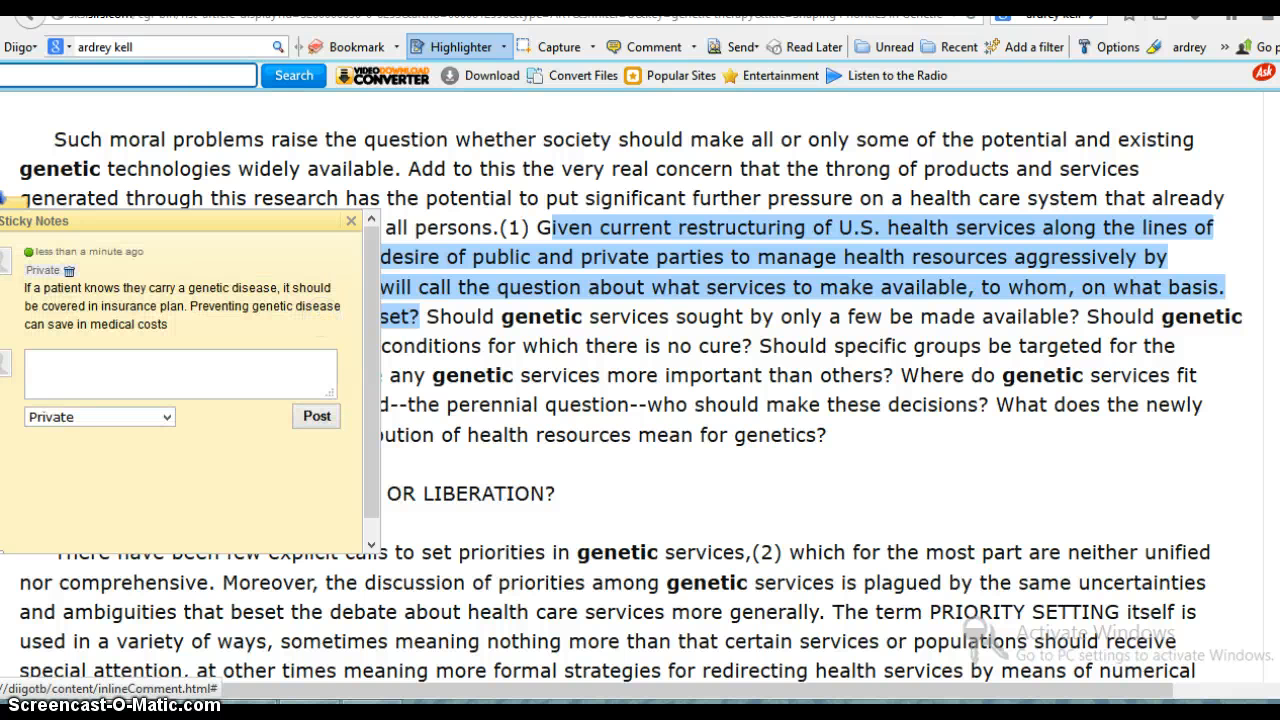
{"action": "left_click", "coordinate": [351, 220]}
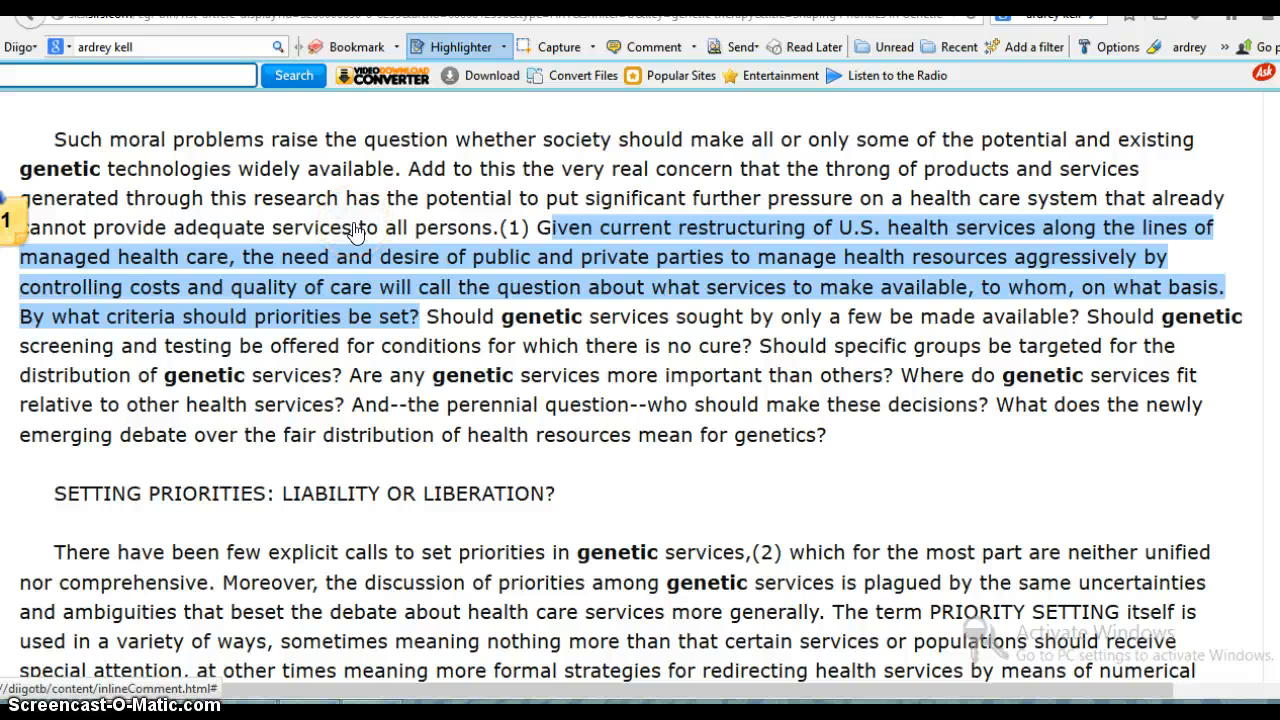
{"action": "scroll", "coordinate": [355, 230], "scroll_direction": "down", "scroll_amount": 4}
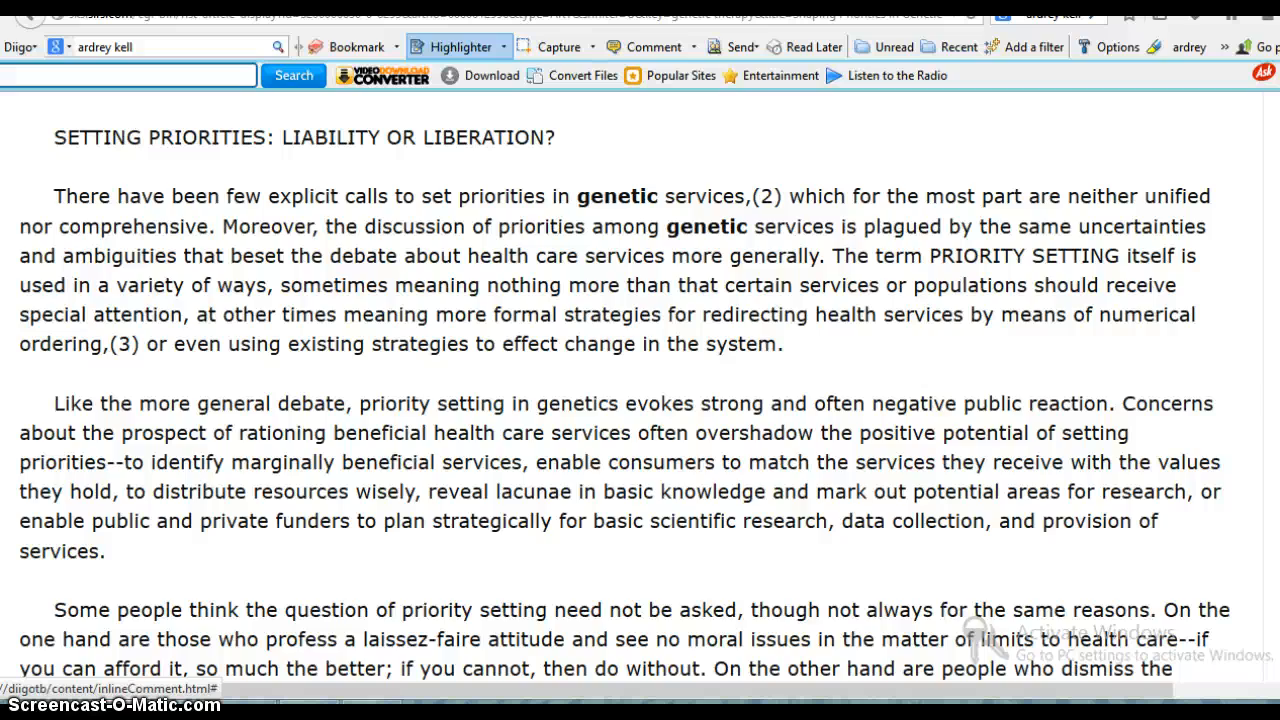
{"action": "scroll", "coordinate": [640, 380], "scroll_direction": "down", "scroll_amount": 3}
{"action": "scroll", "coordinate": [640, 390], "scroll_direction": "up", "scroll_amount": 20}
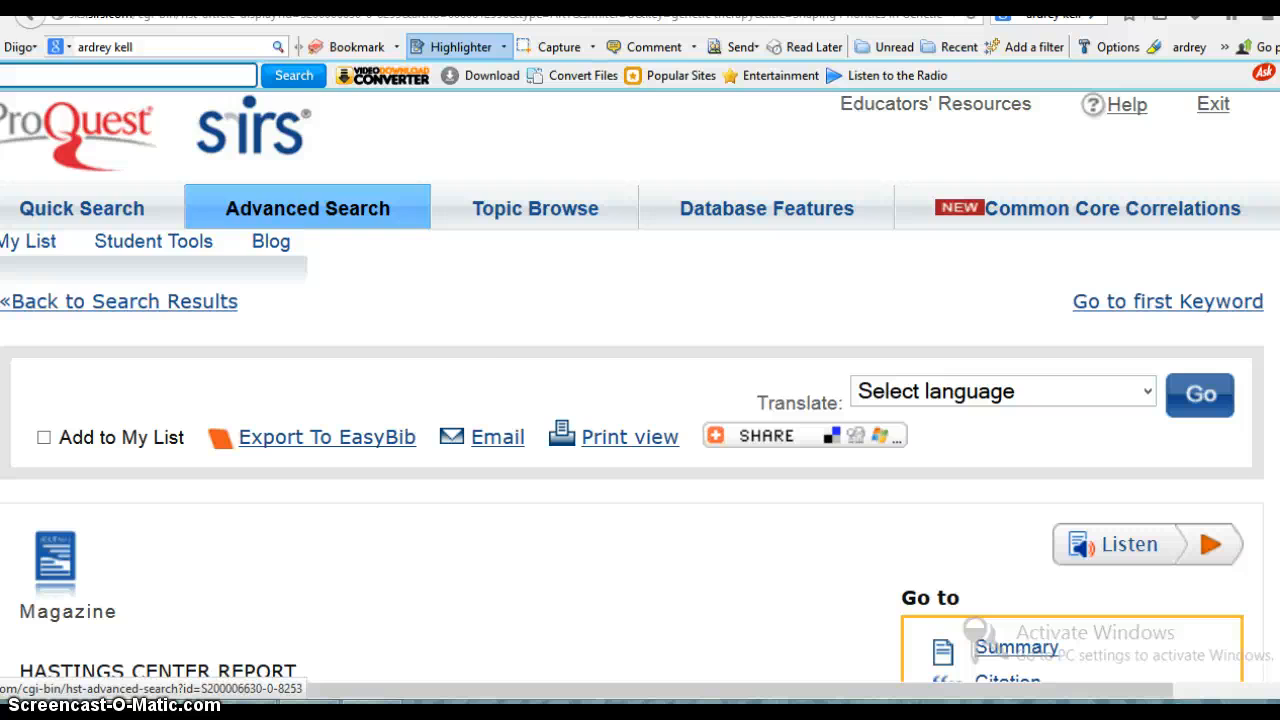
- Bookmark the article "SIRS: Shaping Priorities in Genetic Medicine" to Diigo with the description "genetic therapy"
{"action": "left_click", "coordinate": [350, 44]}
{"action": "left_click", "coordinate": [311, 123]}
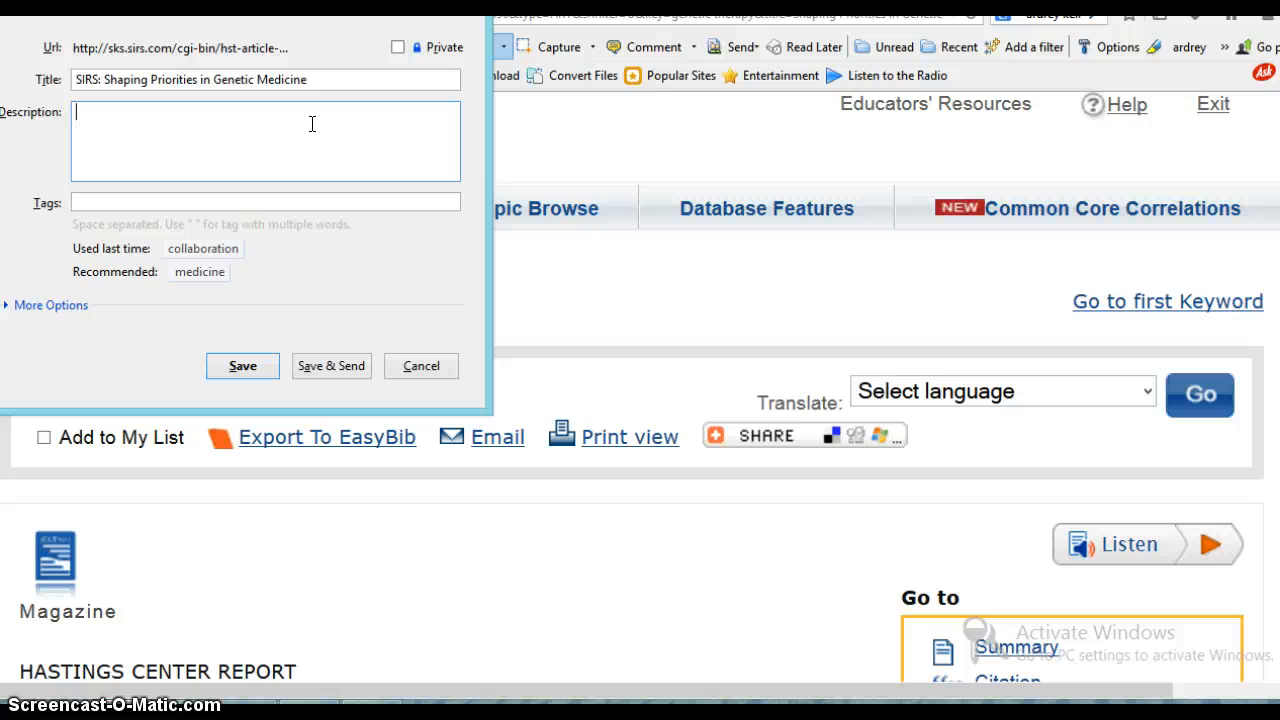
{"action": "type", "text": "genetic therapy"}
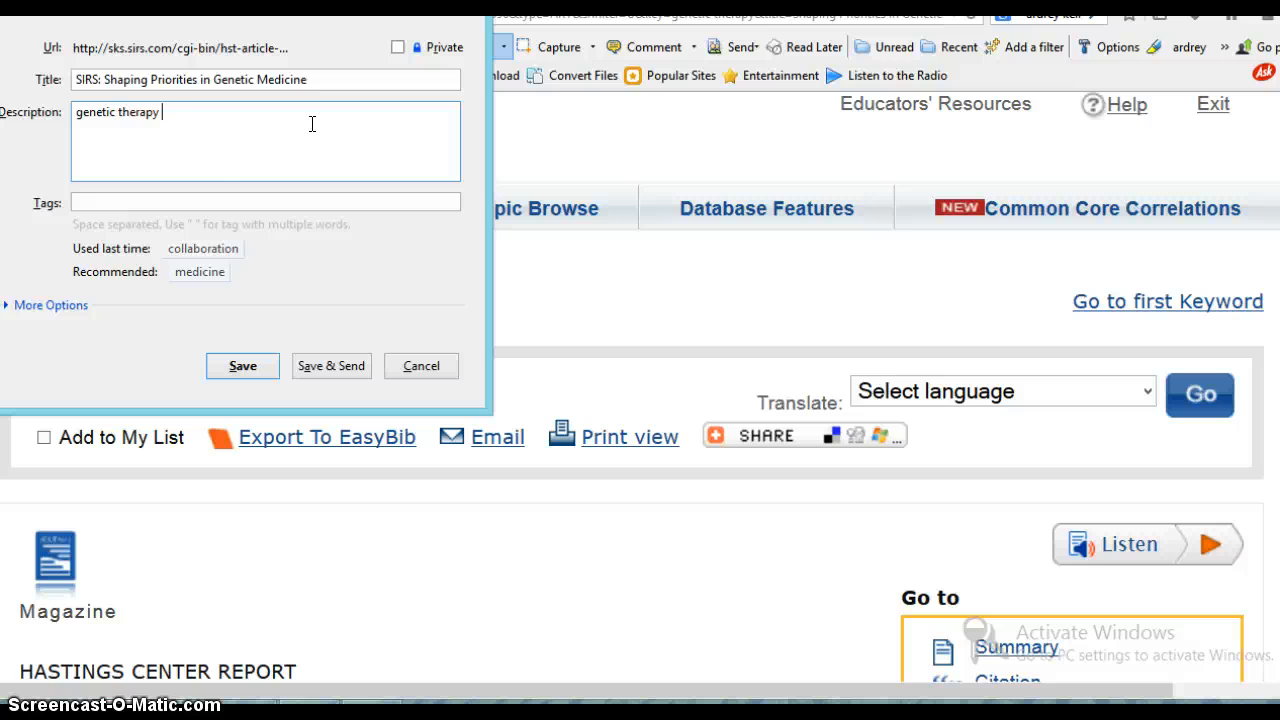
- Tag the bookmark with genetic therapy "preimplantation genetic testing" and save it
{"action": "left_click", "coordinate": [248, 201]}
{"action": "type", "text": "genetic thera"}
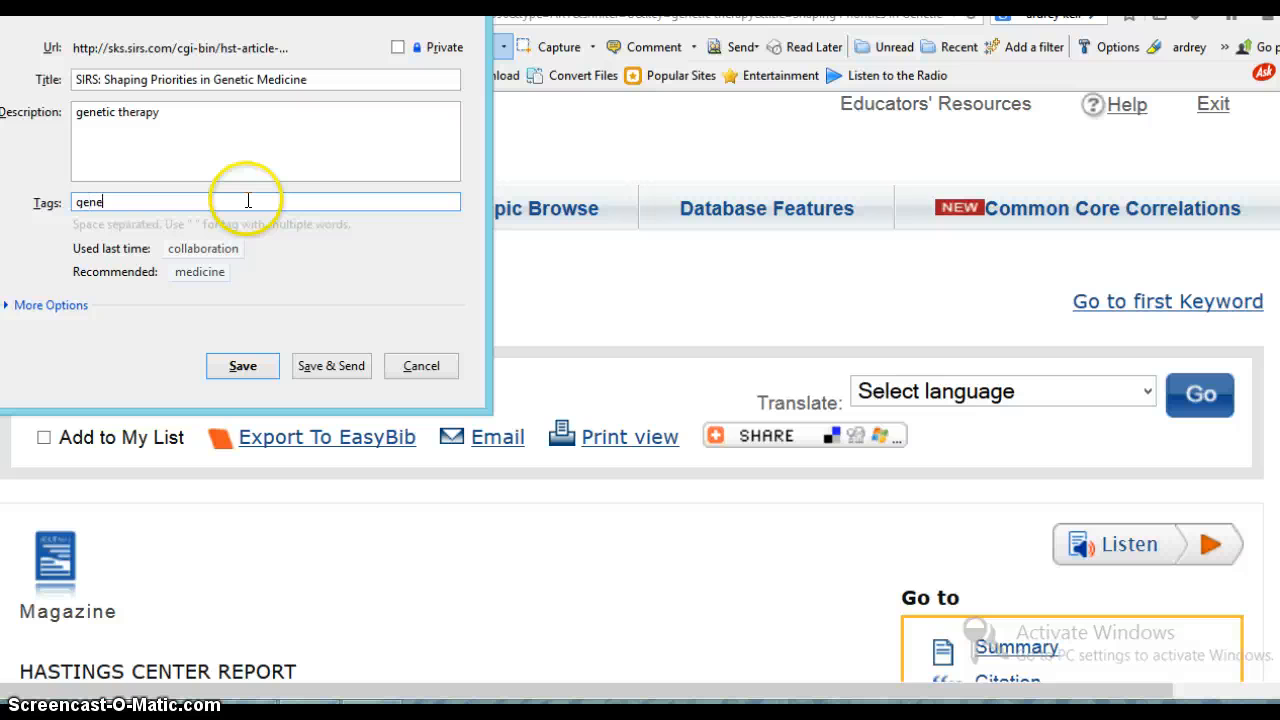
{"action": "type", "text": "py \""}
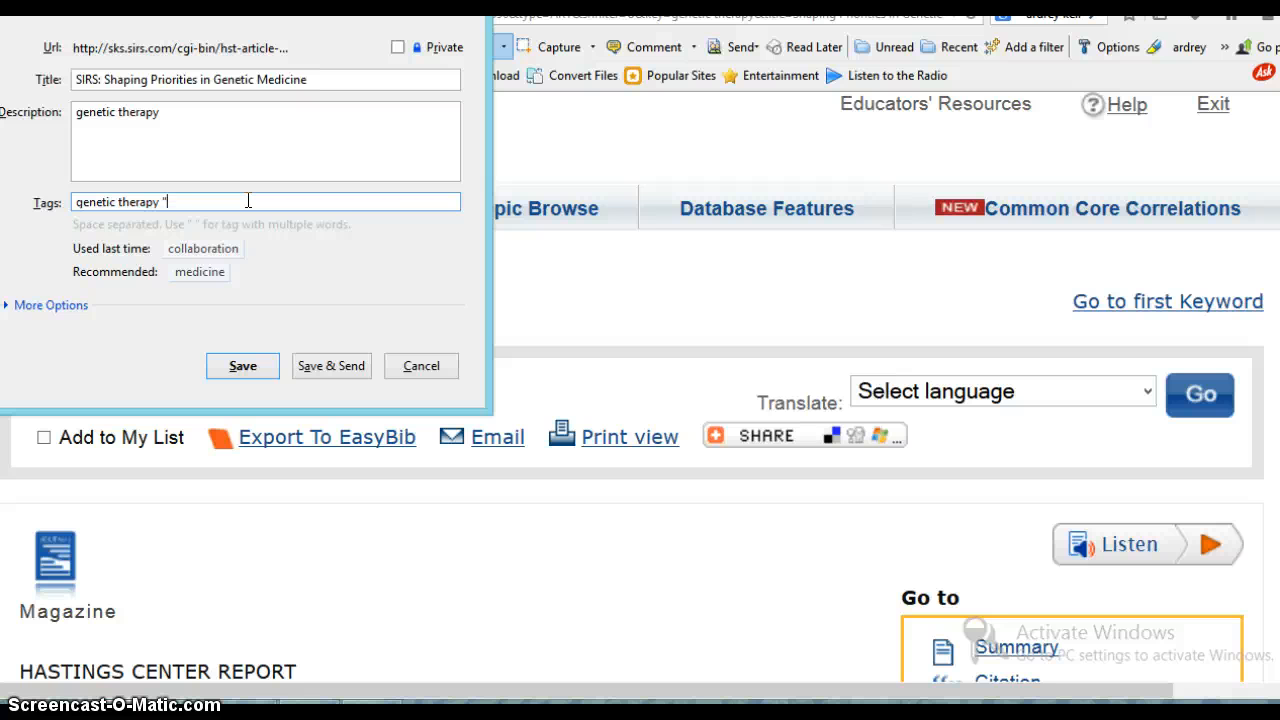
{"action": "type", "text": "preimplantation gentic"}
{"action": "key", "text": "BackSpace"}
{"action": "key", "text": "BackSpace"}
{"action": "key", "text": "BackSpace"}
{"action": "key", "text": "BackSpace"}
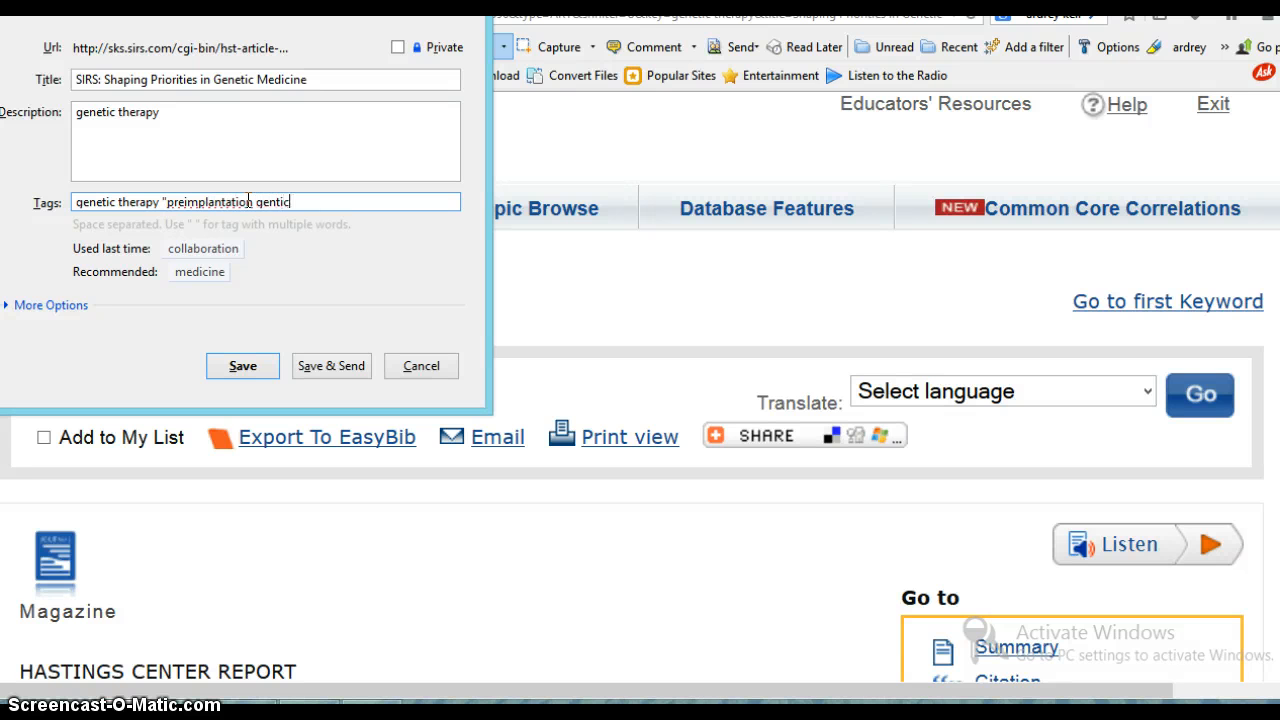
{"action": "type", "text": "etic testing\""}
{"action": "left_click", "coordinate": [242, 366]}
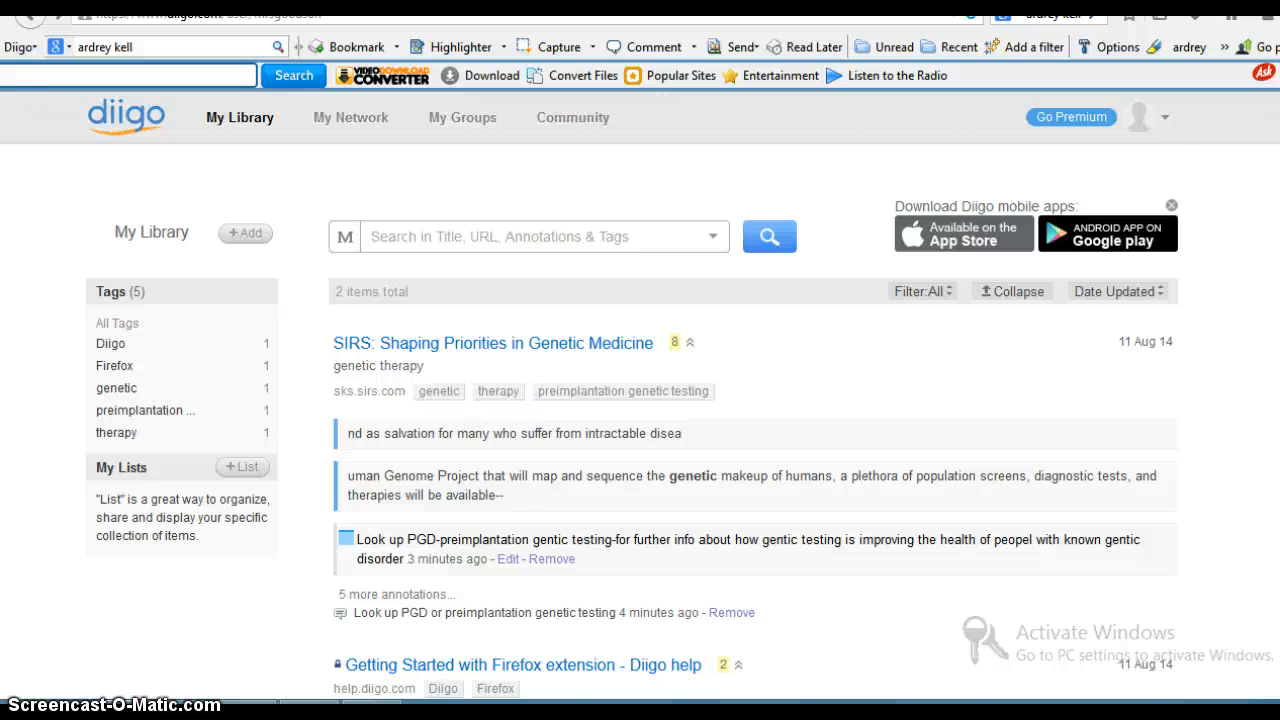
- Review the saved bookmarks in the Diigo library and skim through the highlighted article in its own tab
{"action": "scroll", "coordinate": [640, 400], "scroll_direction": "down", "scroll_amount": 3}
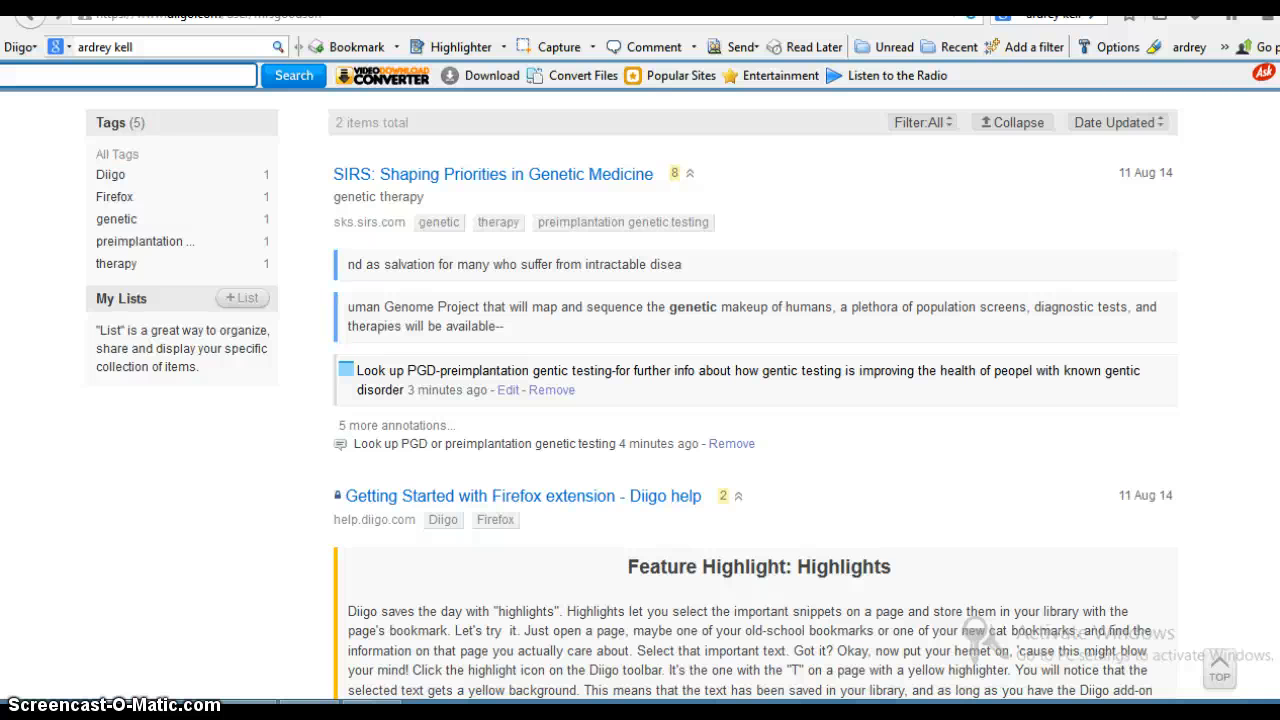
{"action": "key", "text": "ctrl+Tab"}
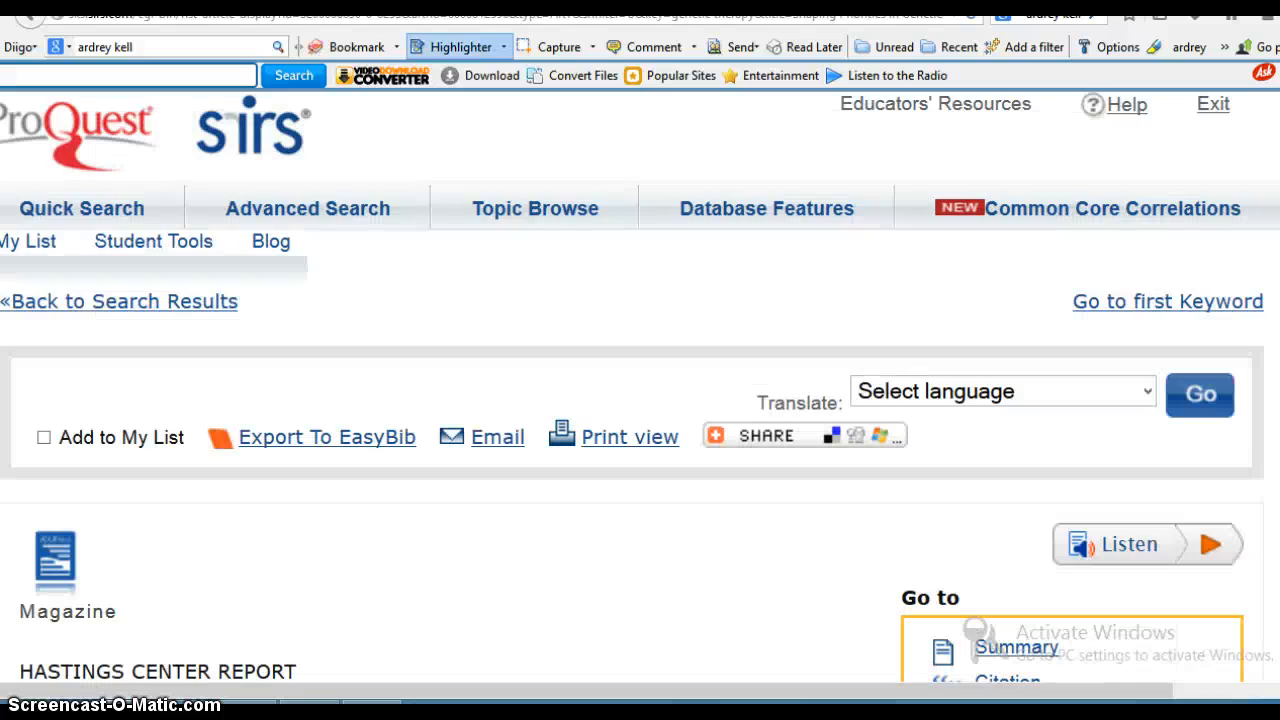
{"action": "scroll", "coordinate": [640, 390], "scroll_direction": "down", "scroll_amount": 20}
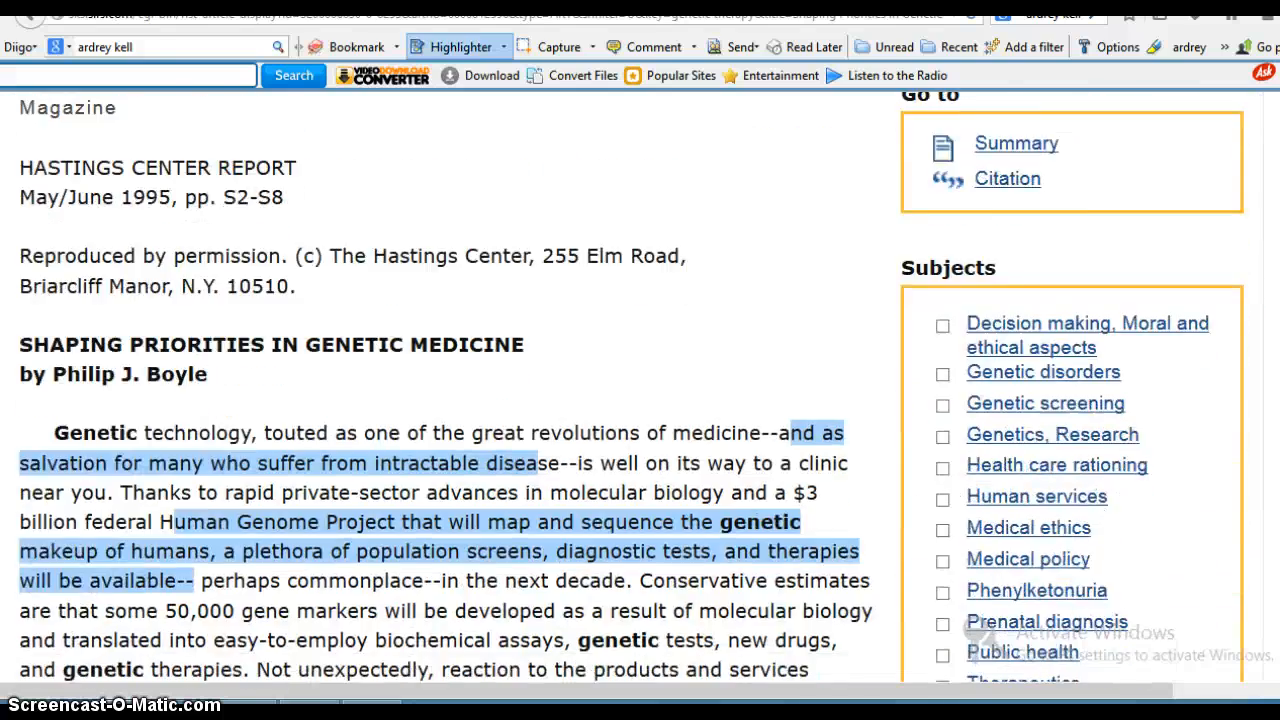
{"action": "scroll", "coordinate": [640, 390], "scroll_direction": "down", "scroll_amount": 20}
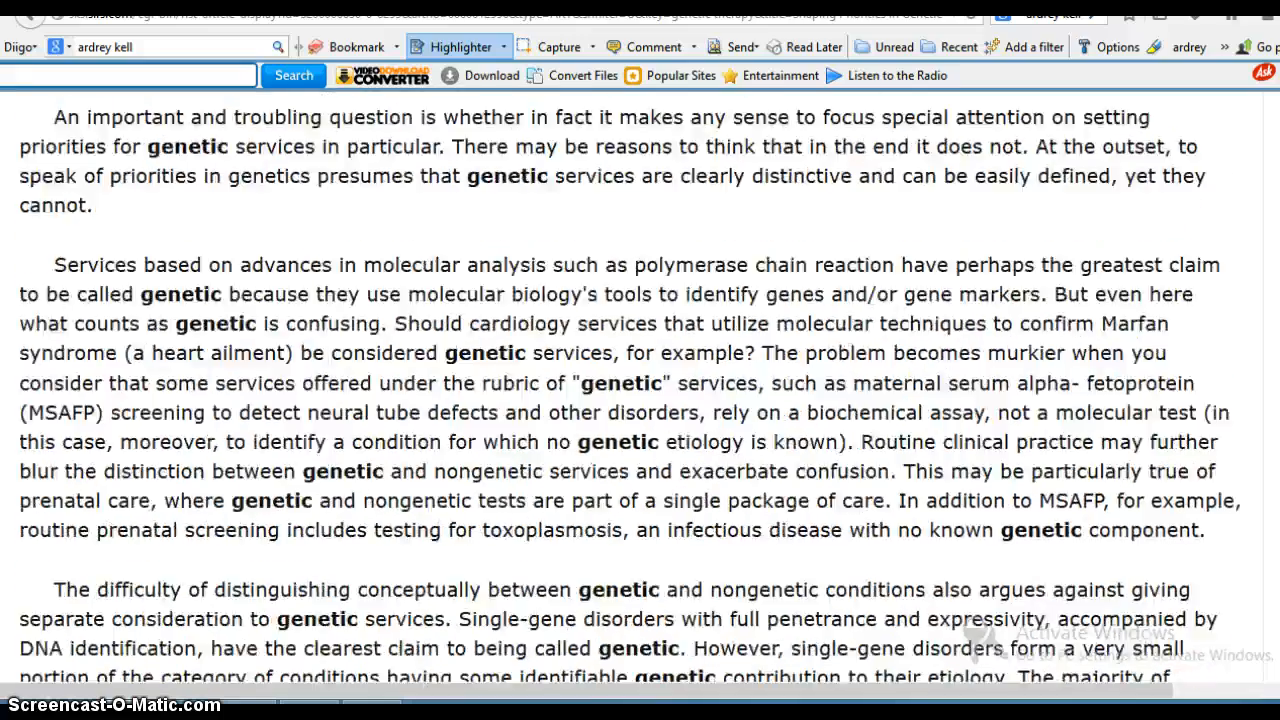
{"action": "scroll", "coordinate": [640, 390], "scroll_direction": "down", "scroll_amount": 20}
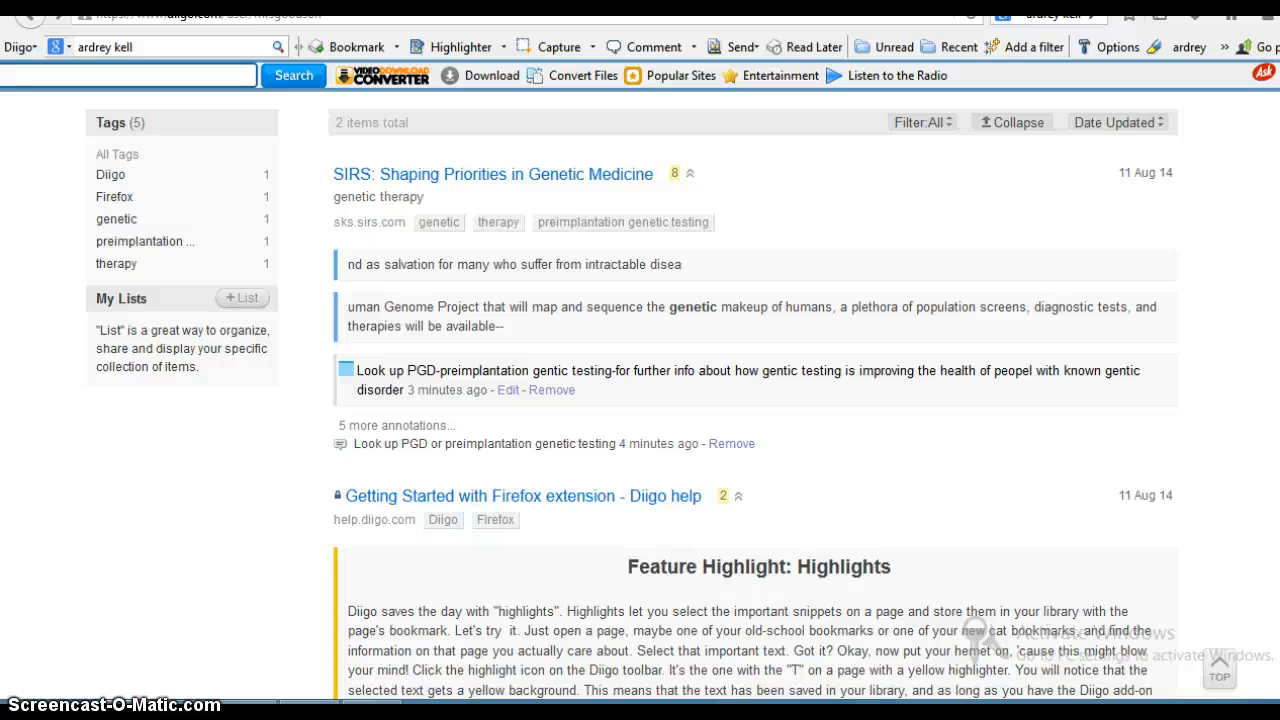
- Open "SIRS: Shaping Priorities in Genetic Medicine" from the Diigo library and highlight its full MLA citation at the article's end
{"action": "left_click", "coordinate": [557, 174]}
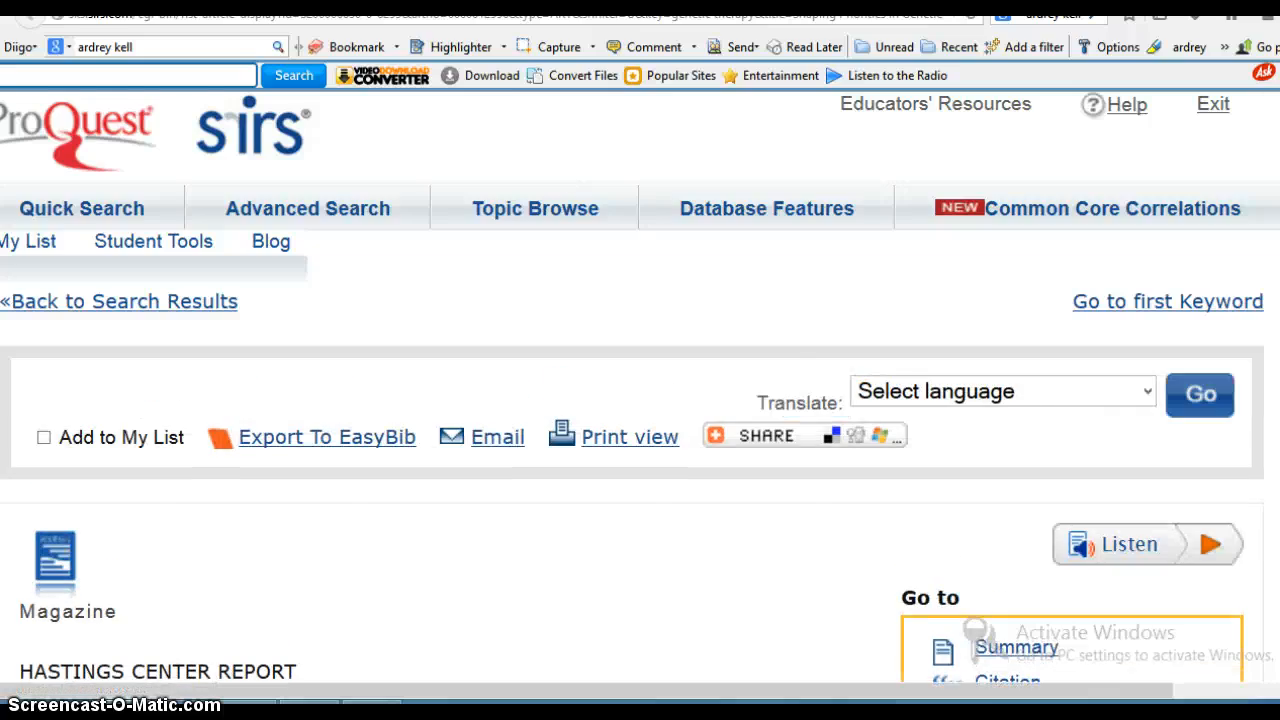
{"action": "scroll", "coordinate": [640, 390], "scroll_direction": "down", "scroll_amount": 20}
{"action": "scroll", "coordinate": [640, 390], "scroll_direction": "down", "scroll_amount": 20}
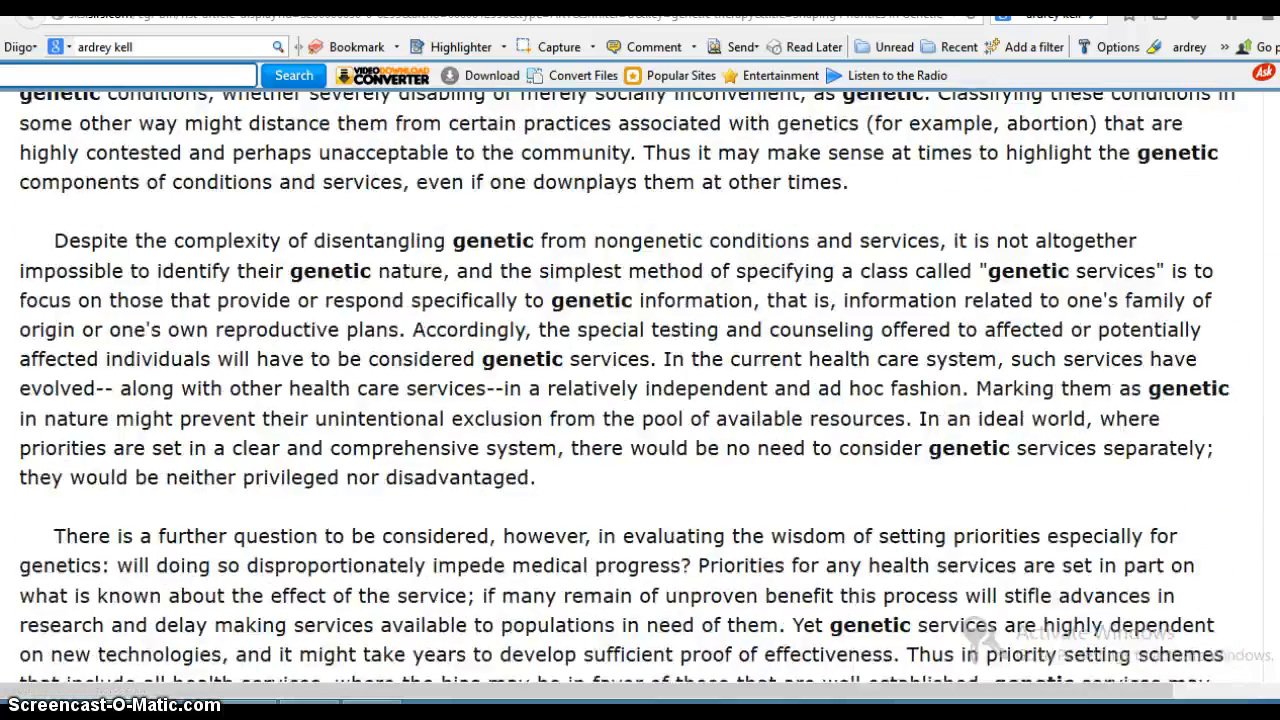
{"action": "scroll", "coordinate": [640, 390], "scroll_direction": "down", "scroll_amount": 20}
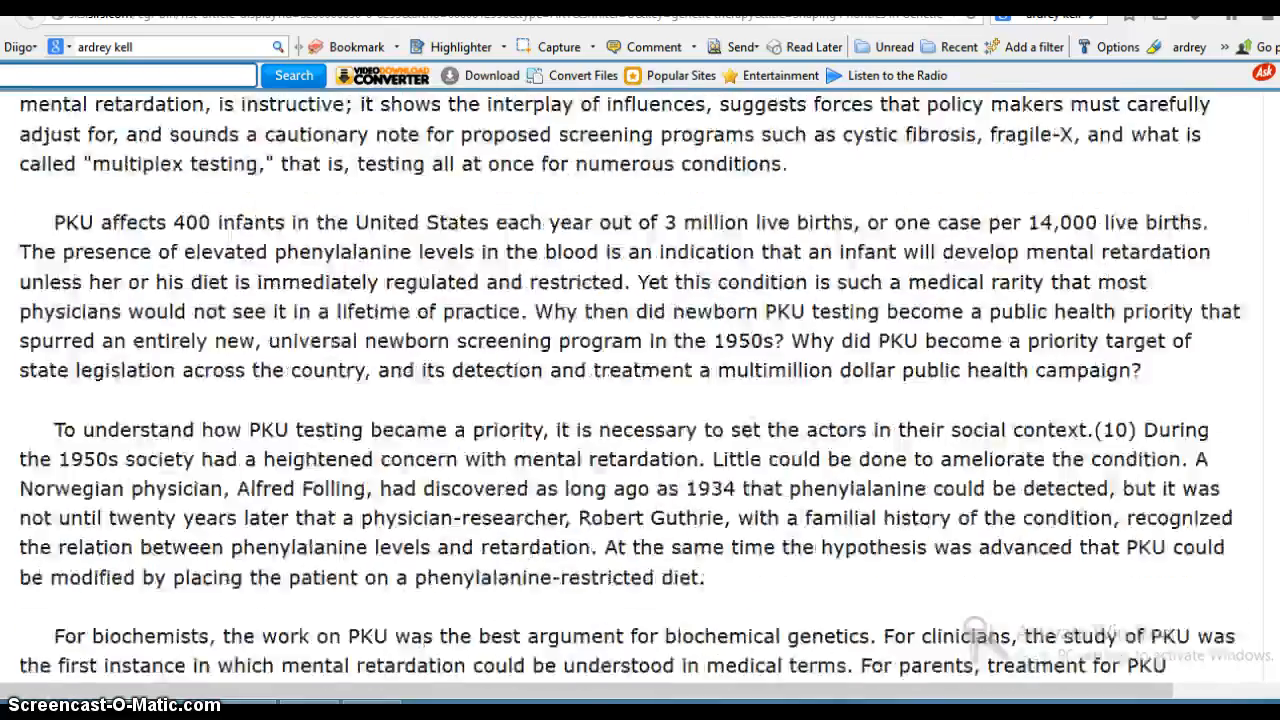
{"action": "scroll", "coordinate": [640, 390], "scroll_direction": "down", "scroll_amount": 20}
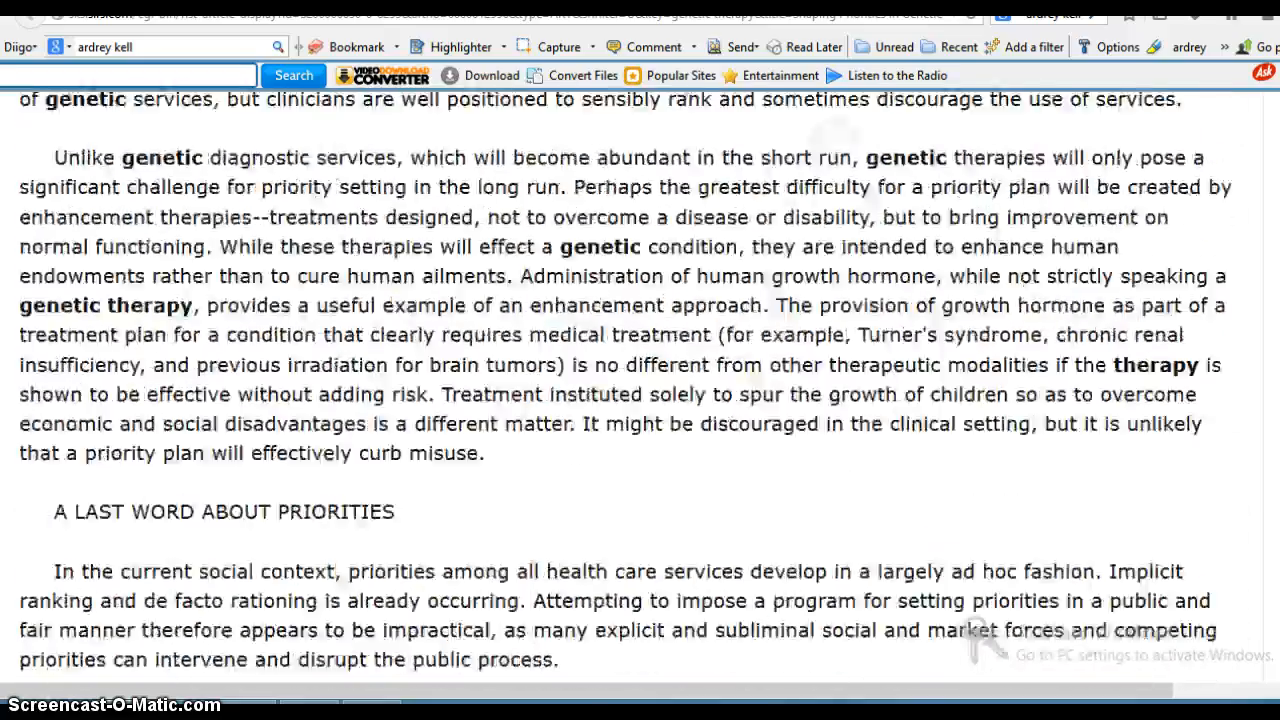
{"action": "scroll", "coordinate": [640, 390], "scroll_direction": "down", "scroll_amount": 8}
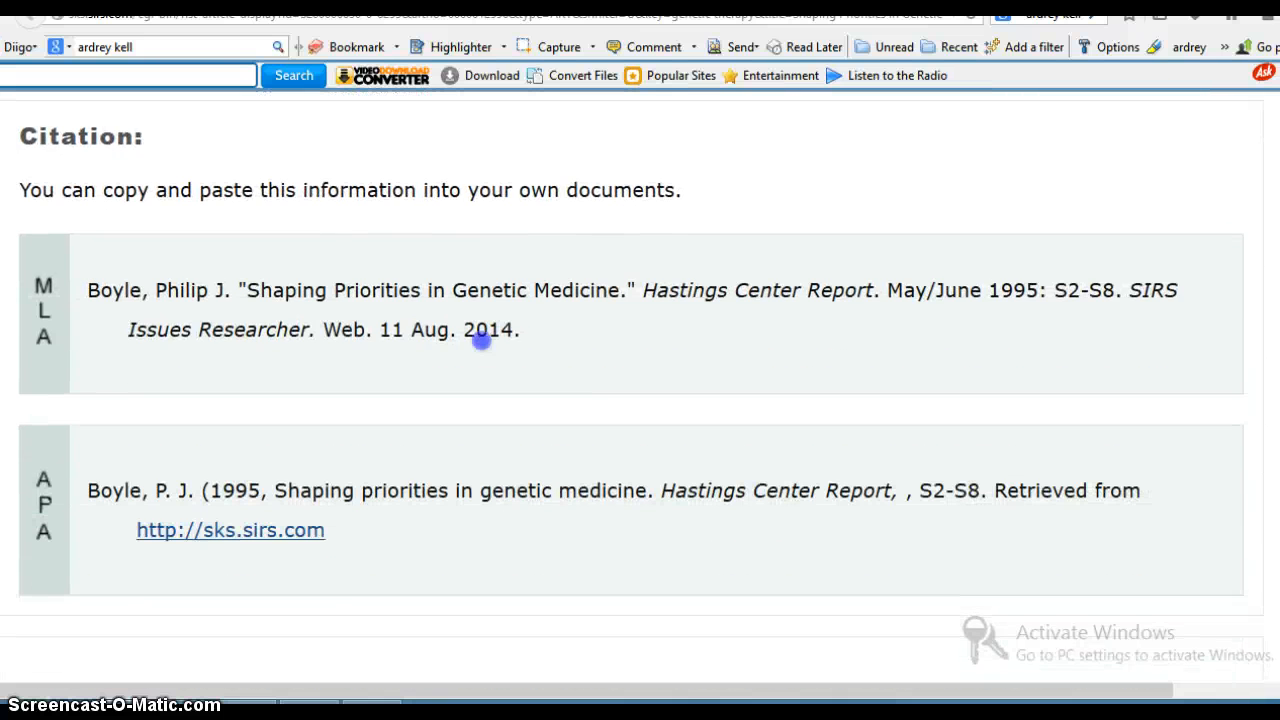
{"action": "left_click_drag", "start_coordinate": [521, 330], "coordinate": [100, 288]}
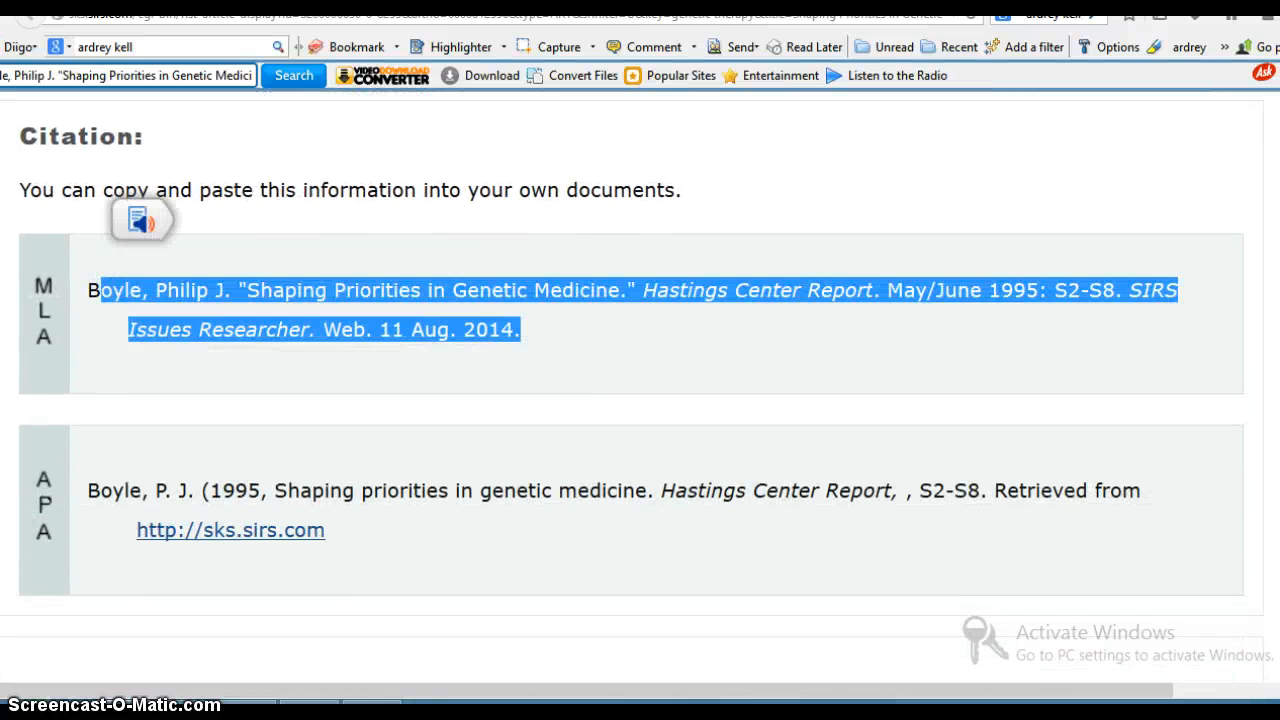
{"action": "left_click_drag", "start_coordinate": [571, 334], "coordinate": [54, 262]}
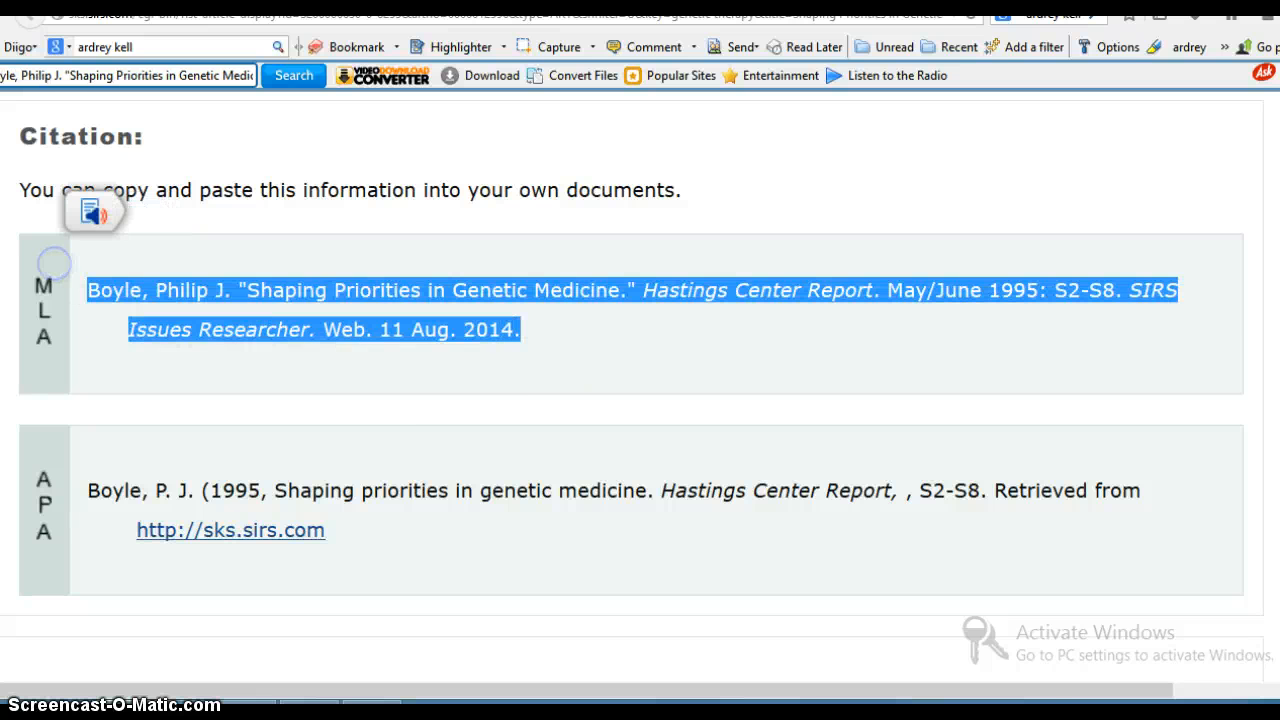
{"action": "right_click", "coordinate": [316, 293]}
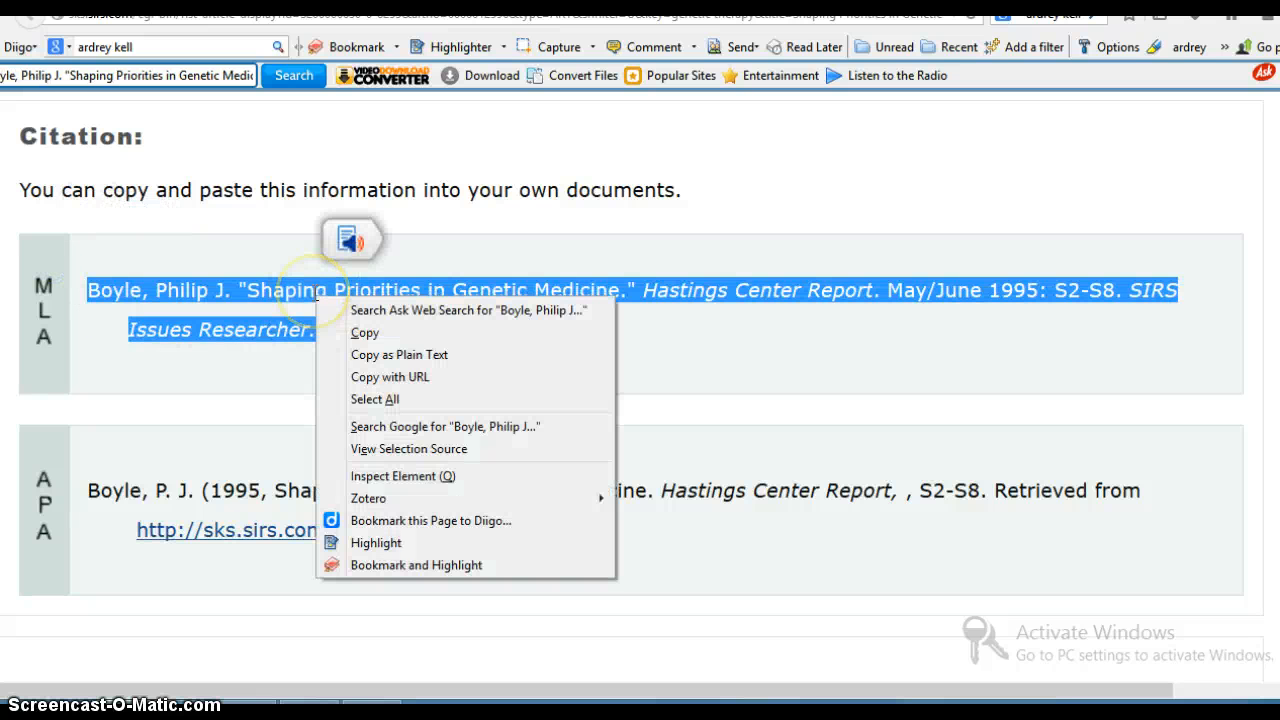
{"action": "left_click", "coordinate": [375, 542]}
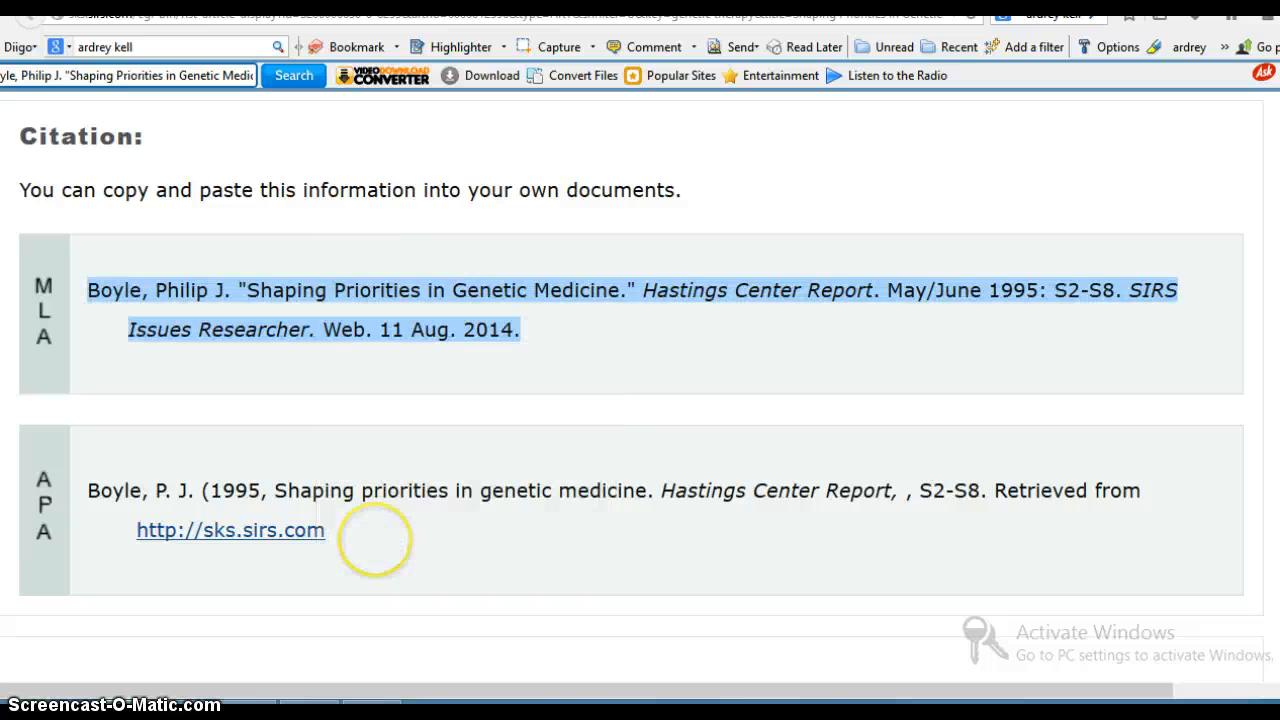
- Reload the Diigo library and expand the remaining annotations of the genetic medicine article to review them
{"action": "key", "text": "ctrl+Tab"}
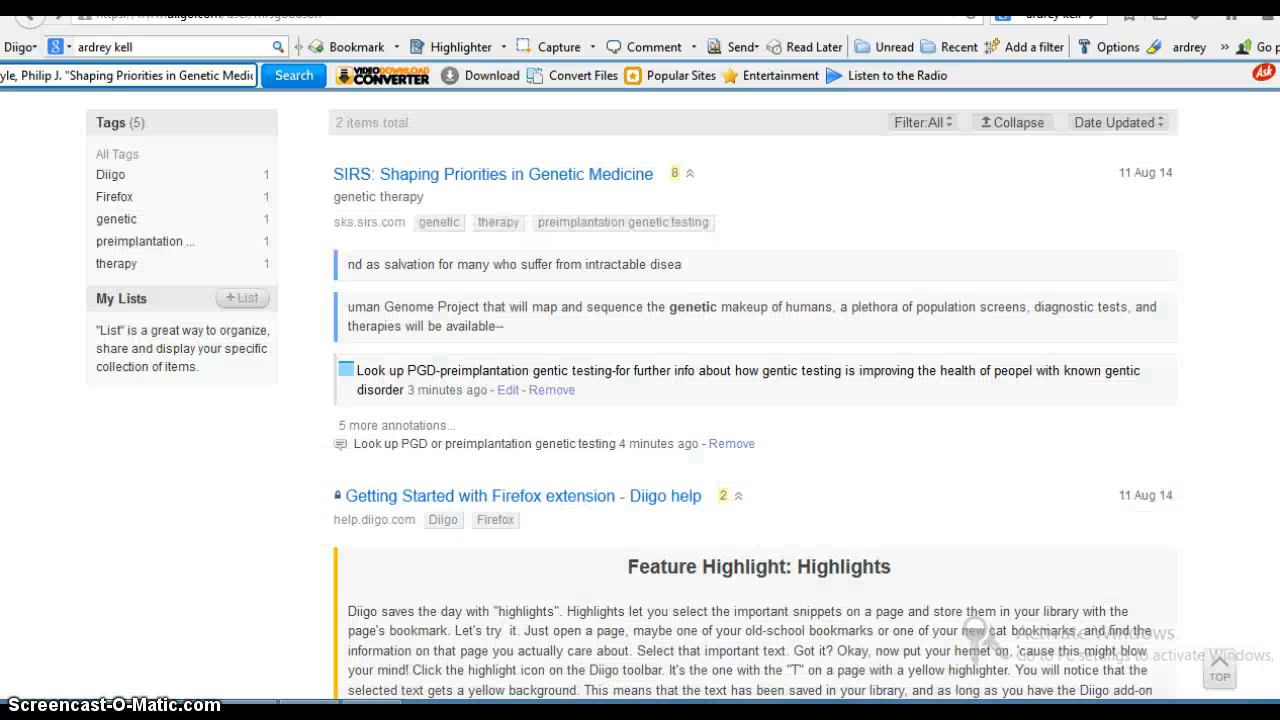
{"action": "left_click", "coordinate": [972, 16]}
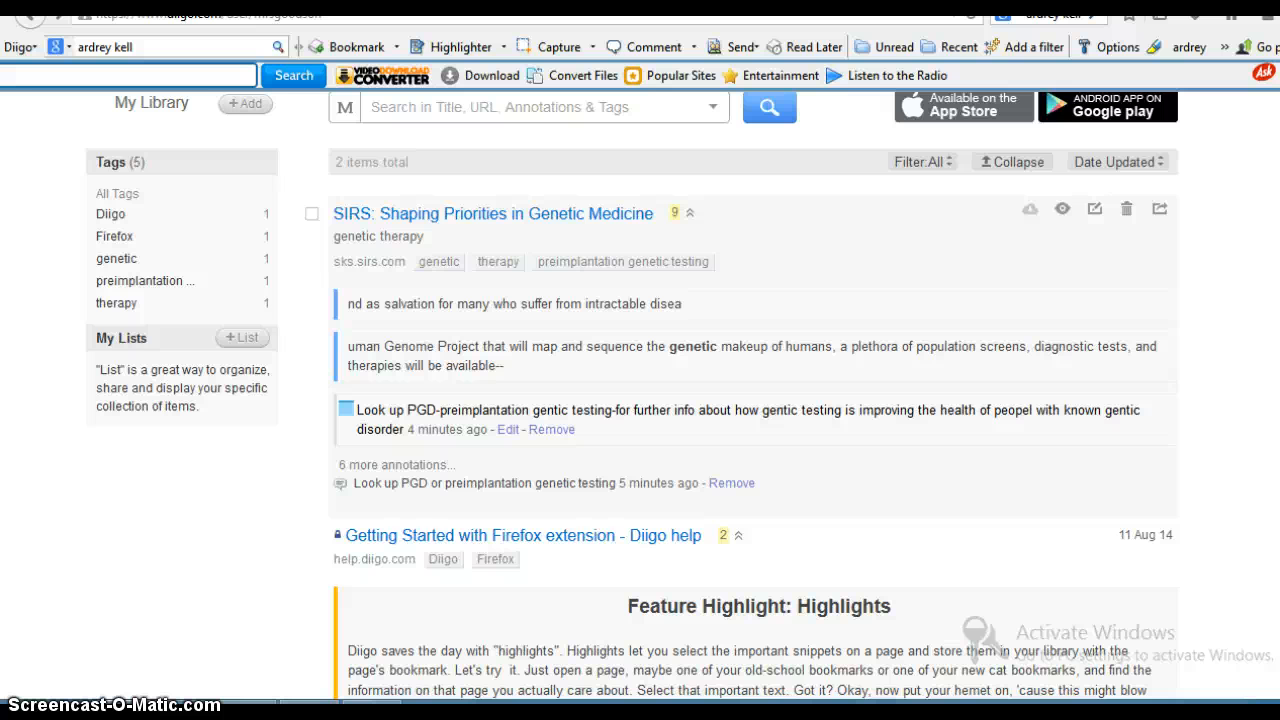
{"action": "left_click", "coordinate": [397, 467]}
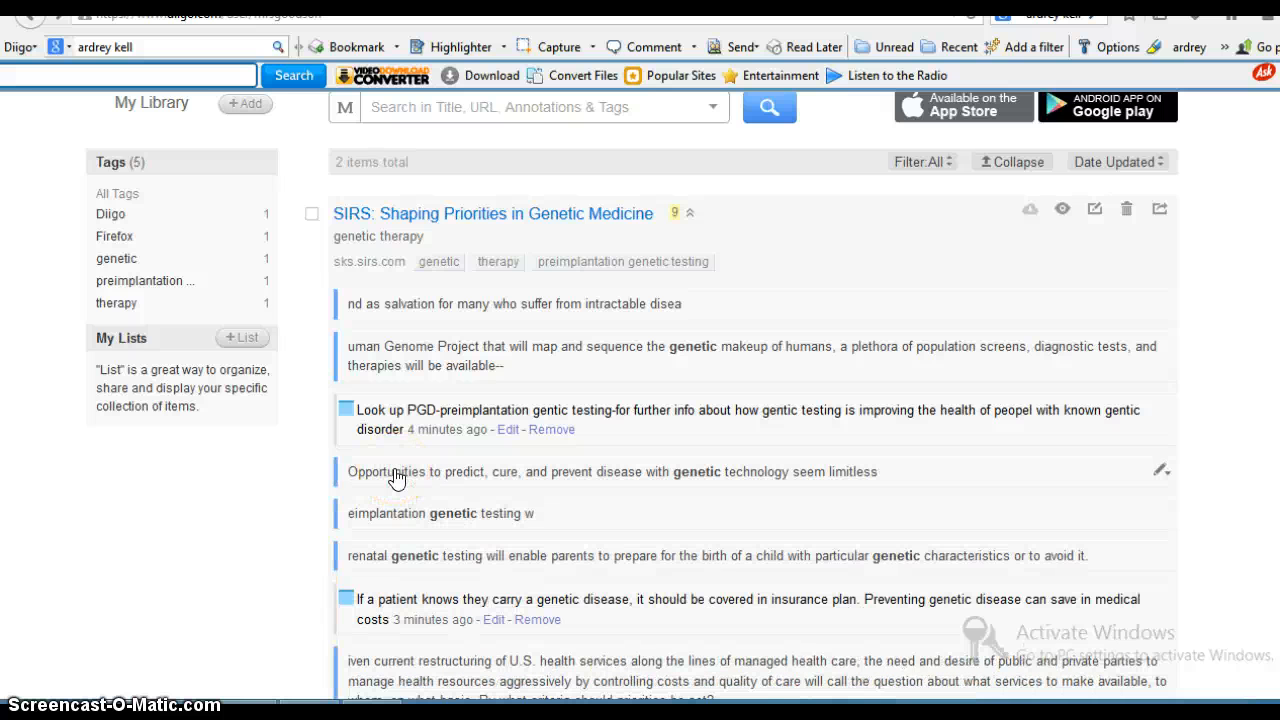
{"action": "scroll", "coordinate": [397, 478], "scroll_direction": "down", "scroll_amount": 5}
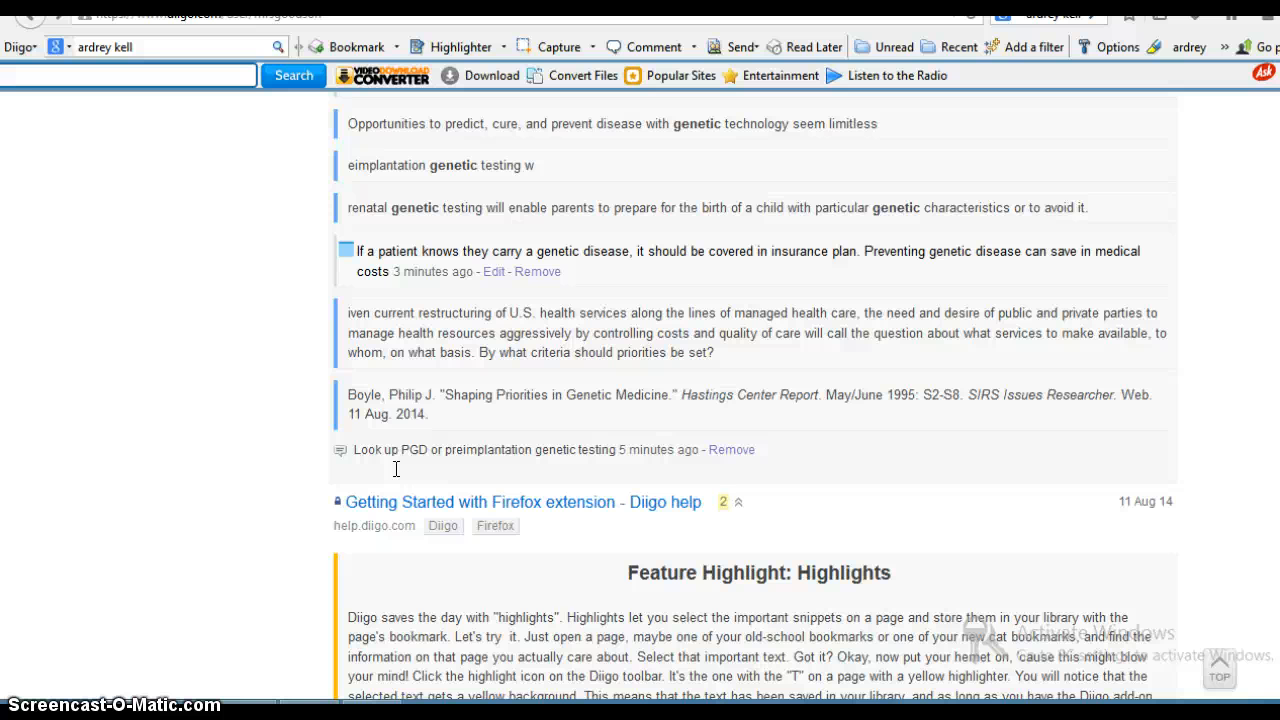
{"action": "scroll", "coordinate": [396, 469], "scroll_direction": "up", "scroll_amount": 7}
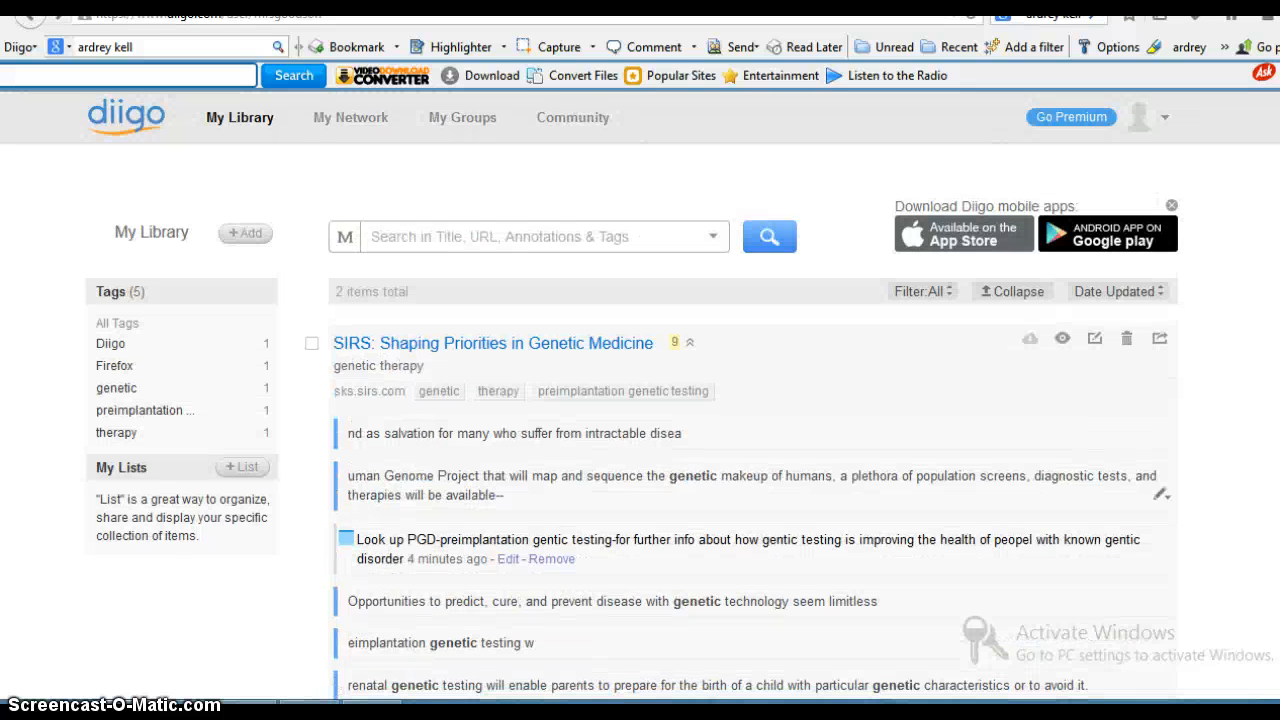